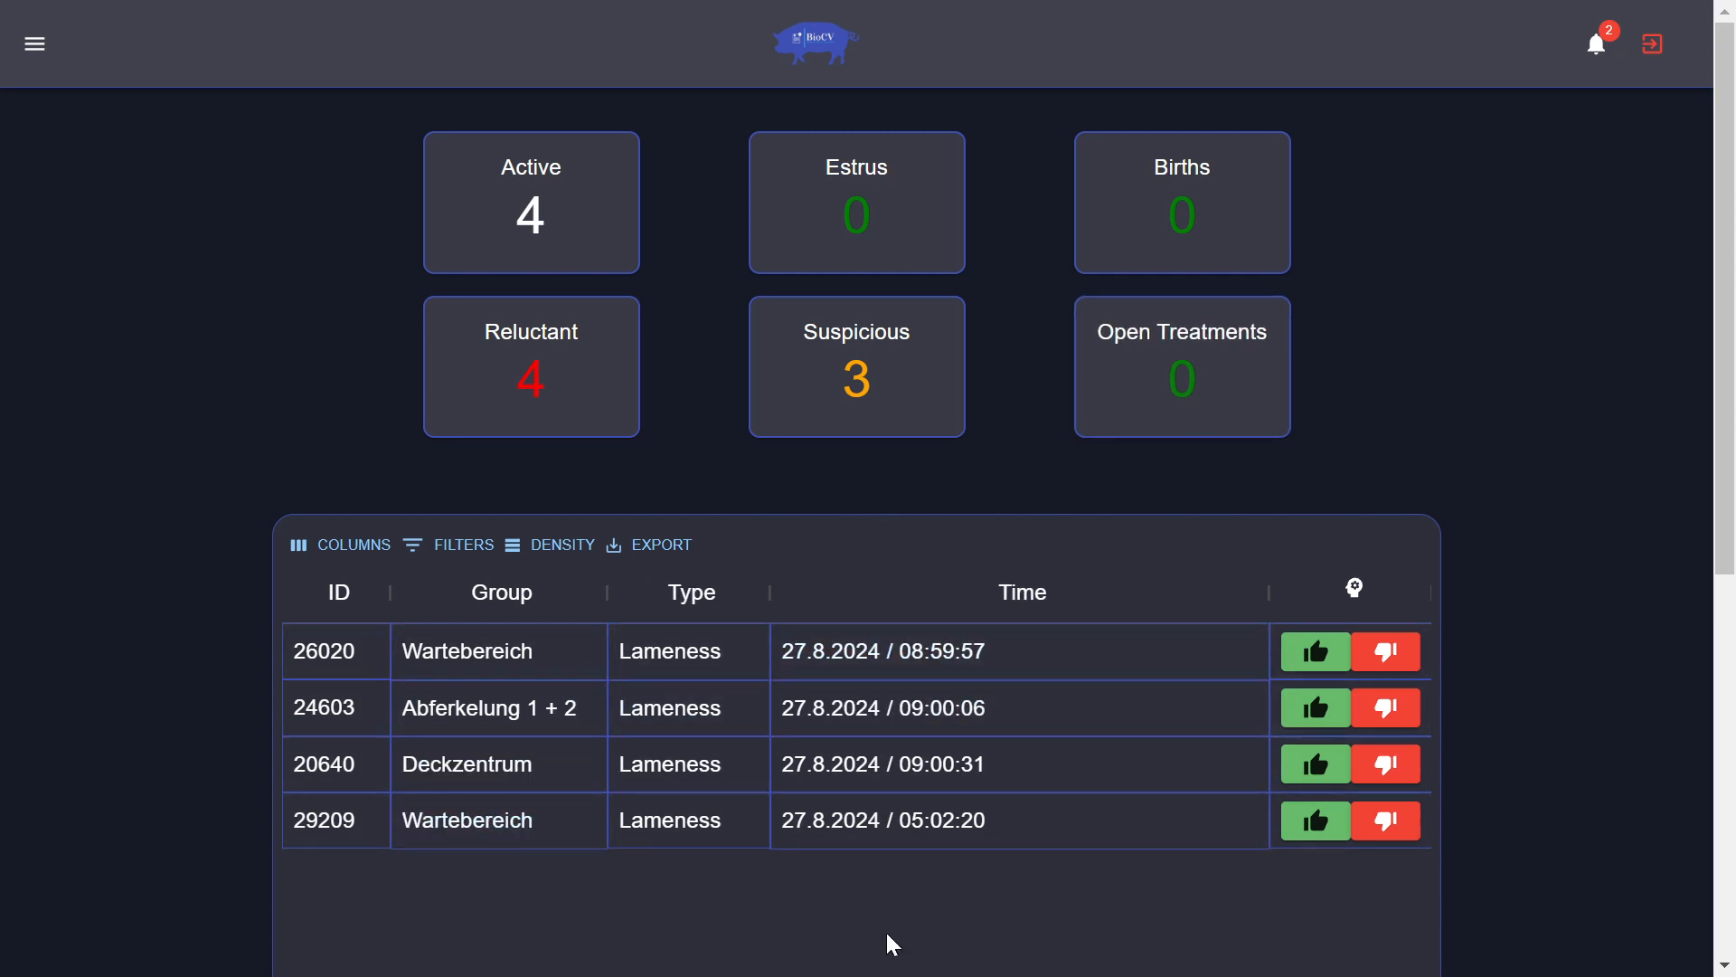
# Step: Mark the lameness prediction for animal 26020 as incorrect and save the feedback without a comment
pyautogui.click(553, 709)
pyautogui.click(452, 655)
pyautogui.click(626, 675)
pyautogui.click(361, 678)
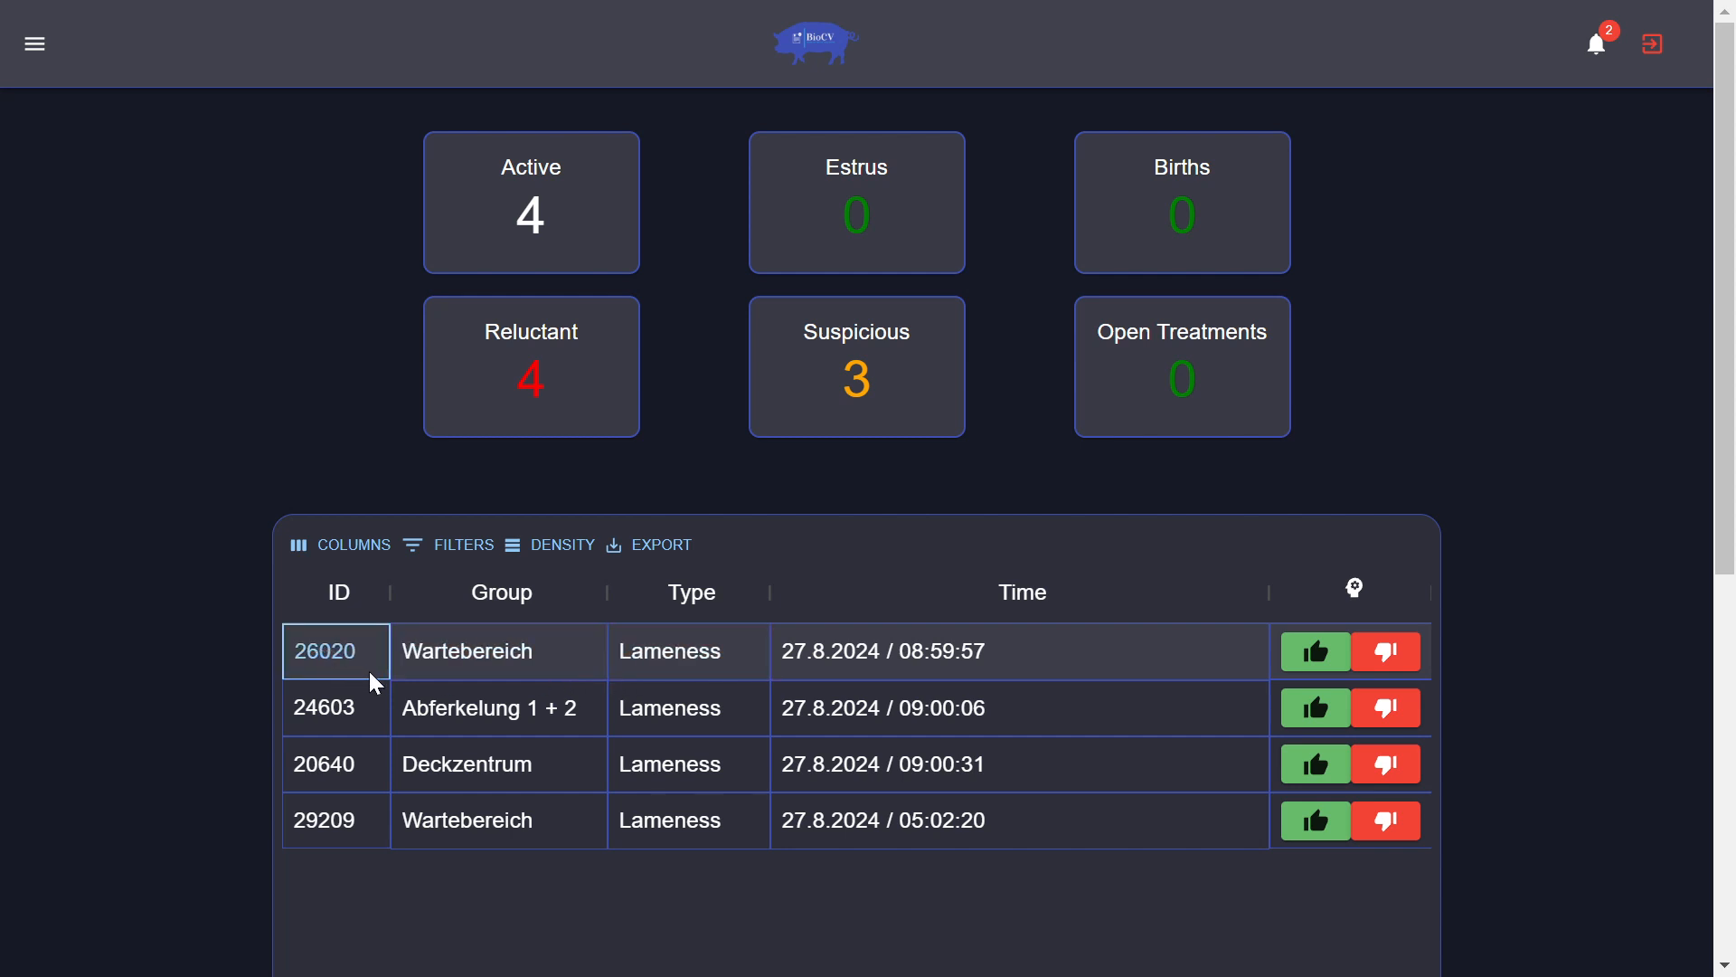
pyautogui.click(998, 674)
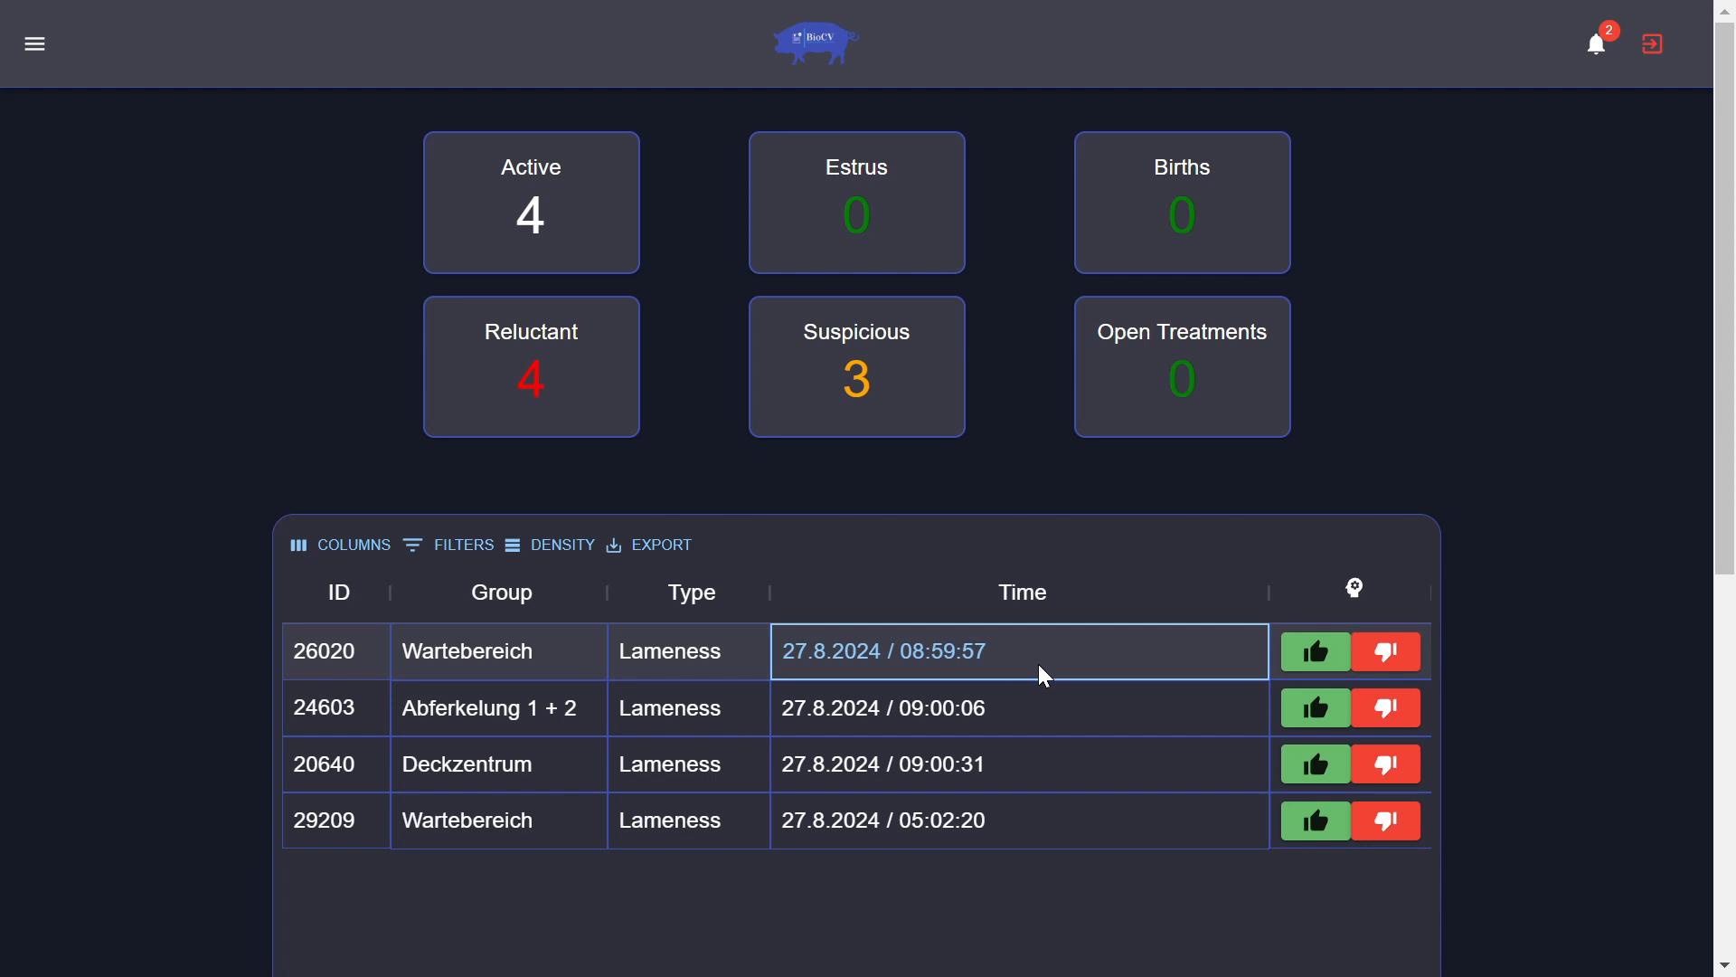
pyautogui.click(1393, 676)
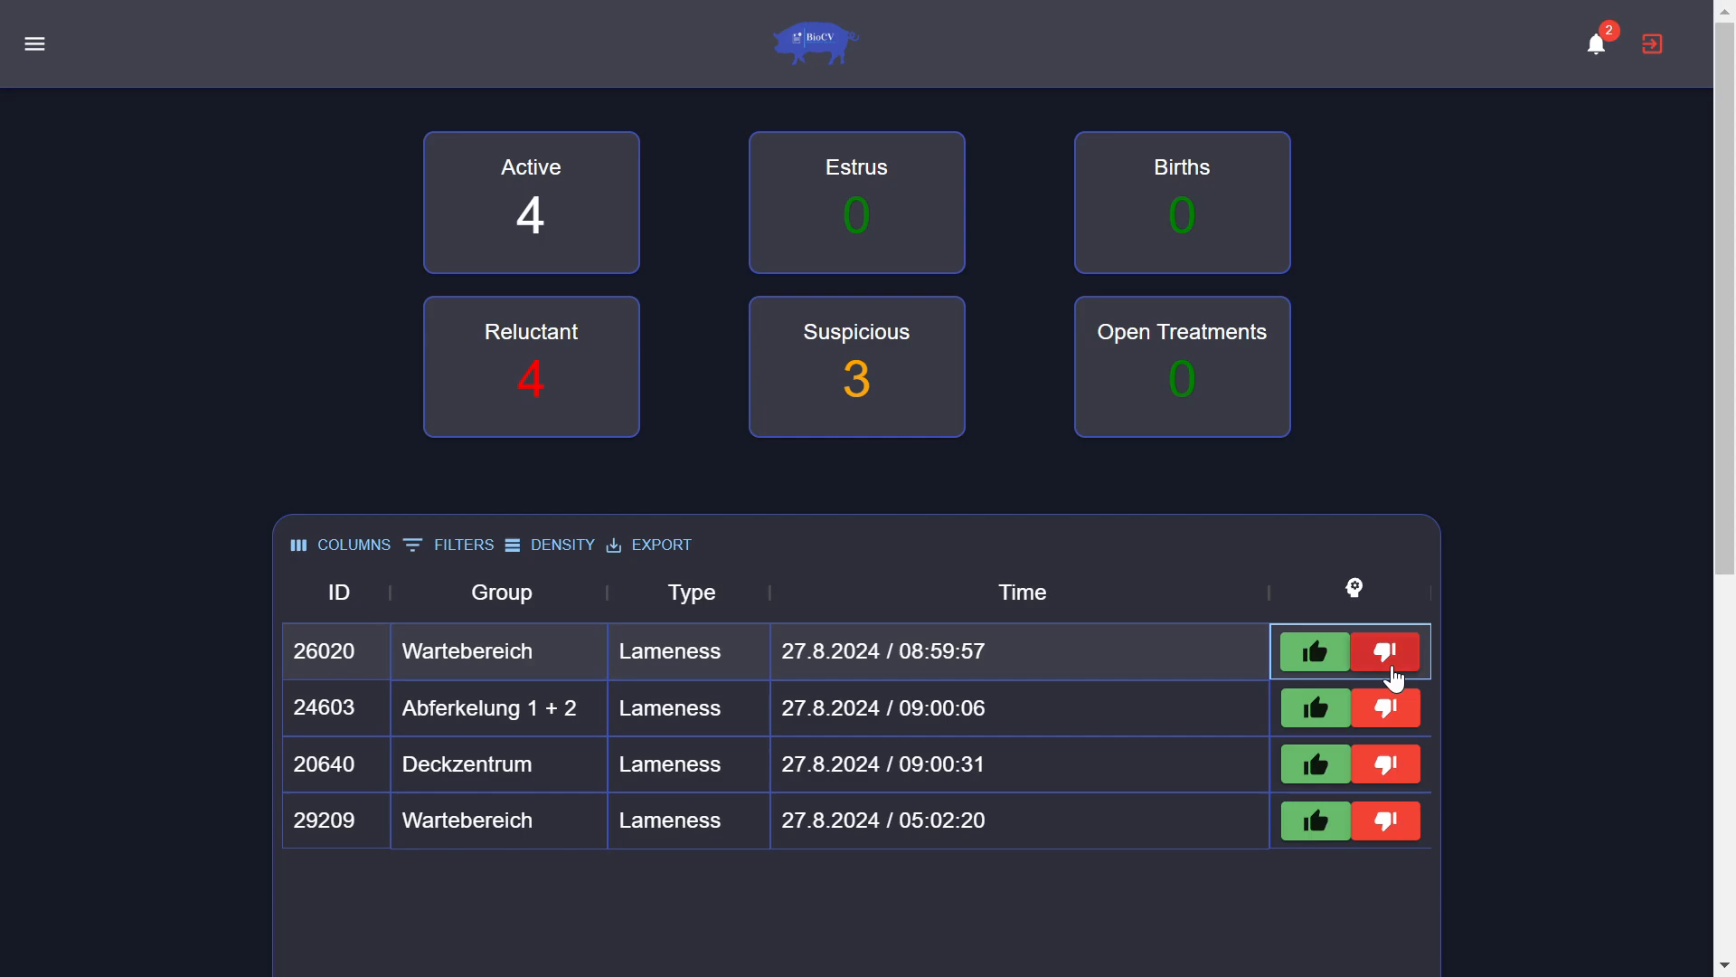
pyautogui.click(1393, 676)
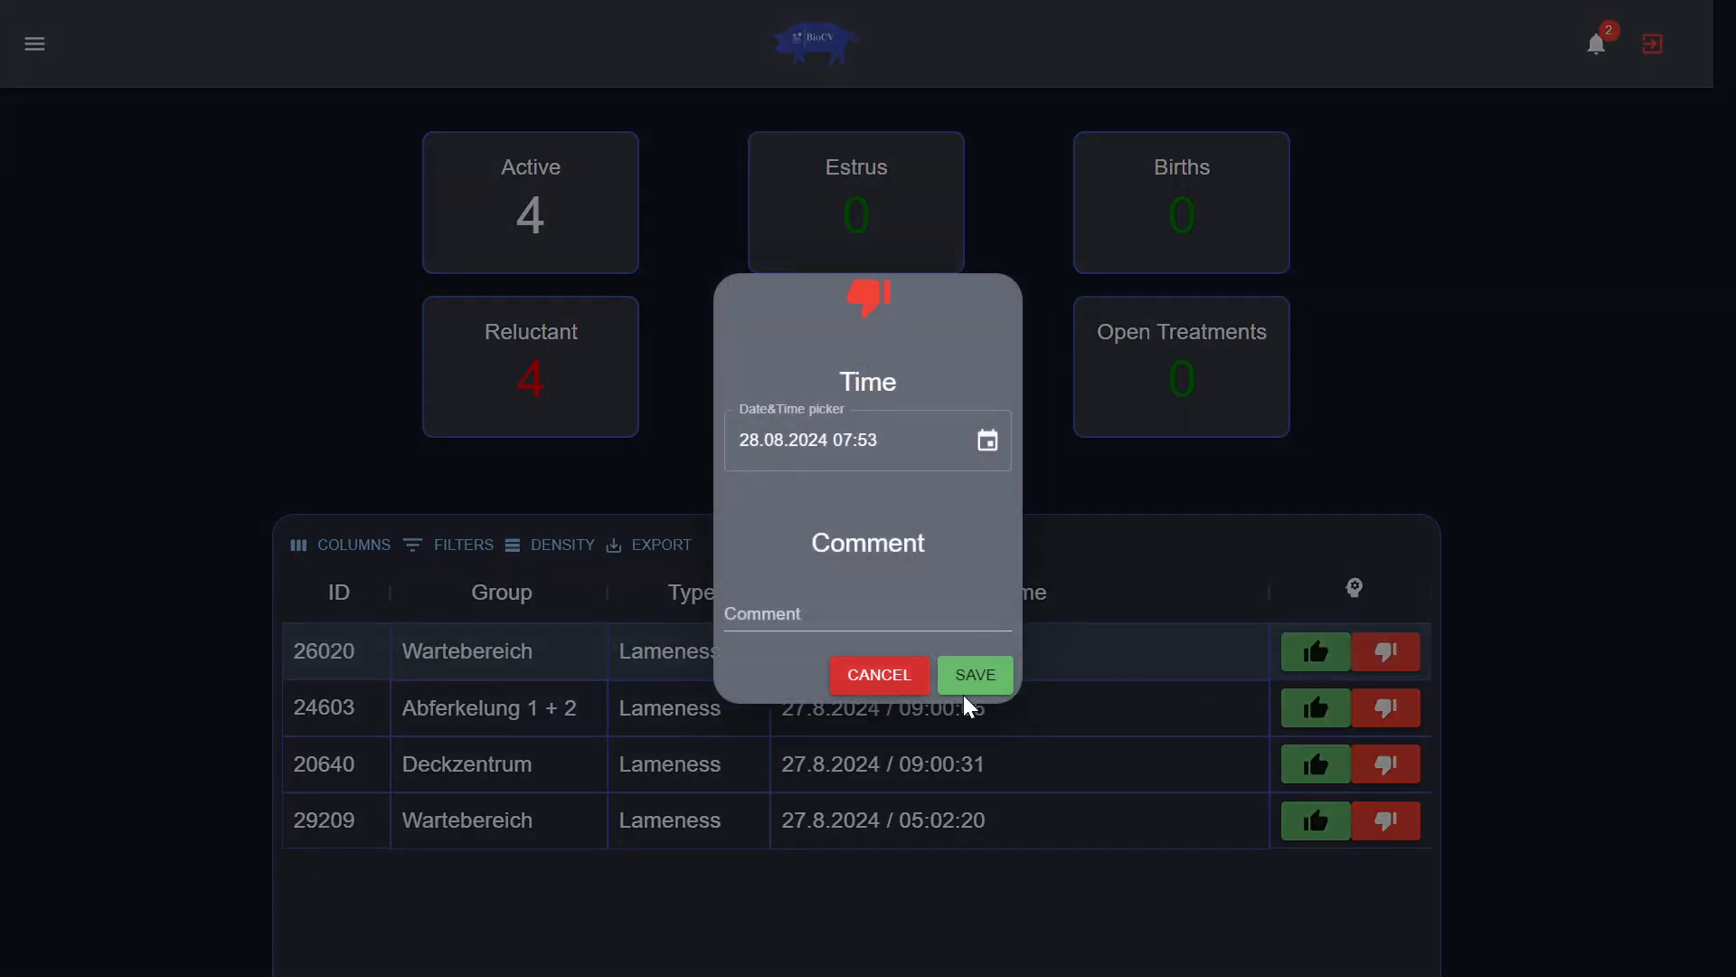
pyautogui.click(985, 686)
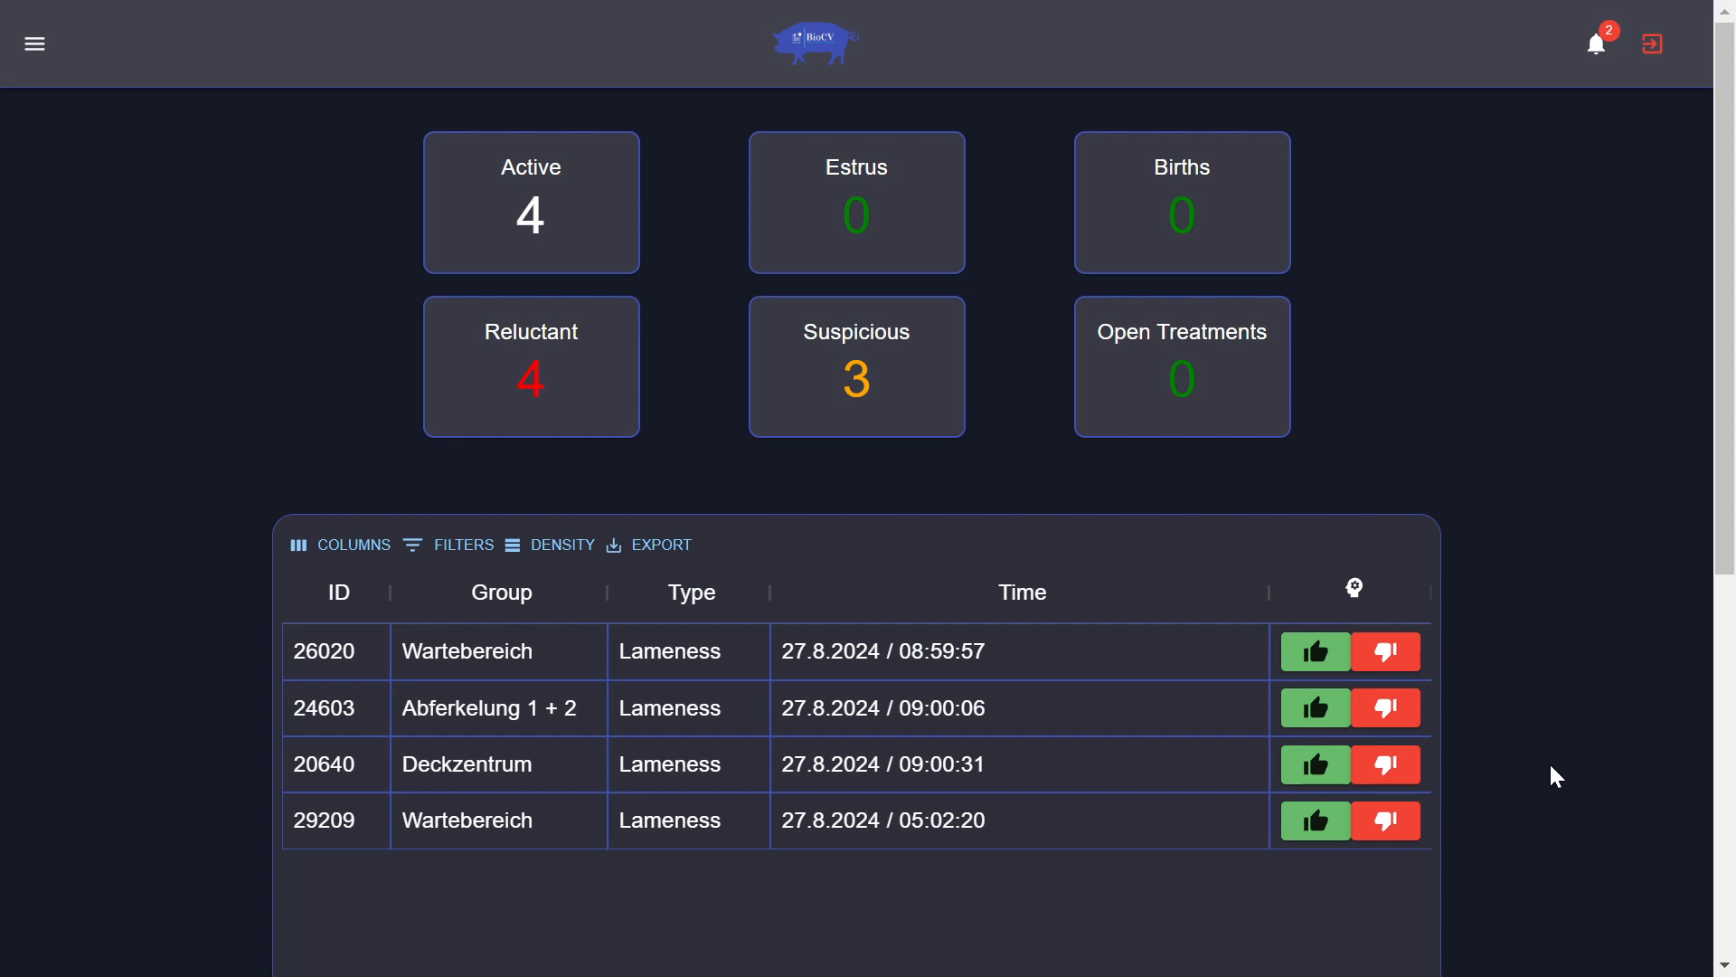
# Step: Examine the animals-per-group chart and the Estrus, Birth and Health Status progress bars below the dashboard's prediction table
pyautogui.scroll(-7, 1552, 769)
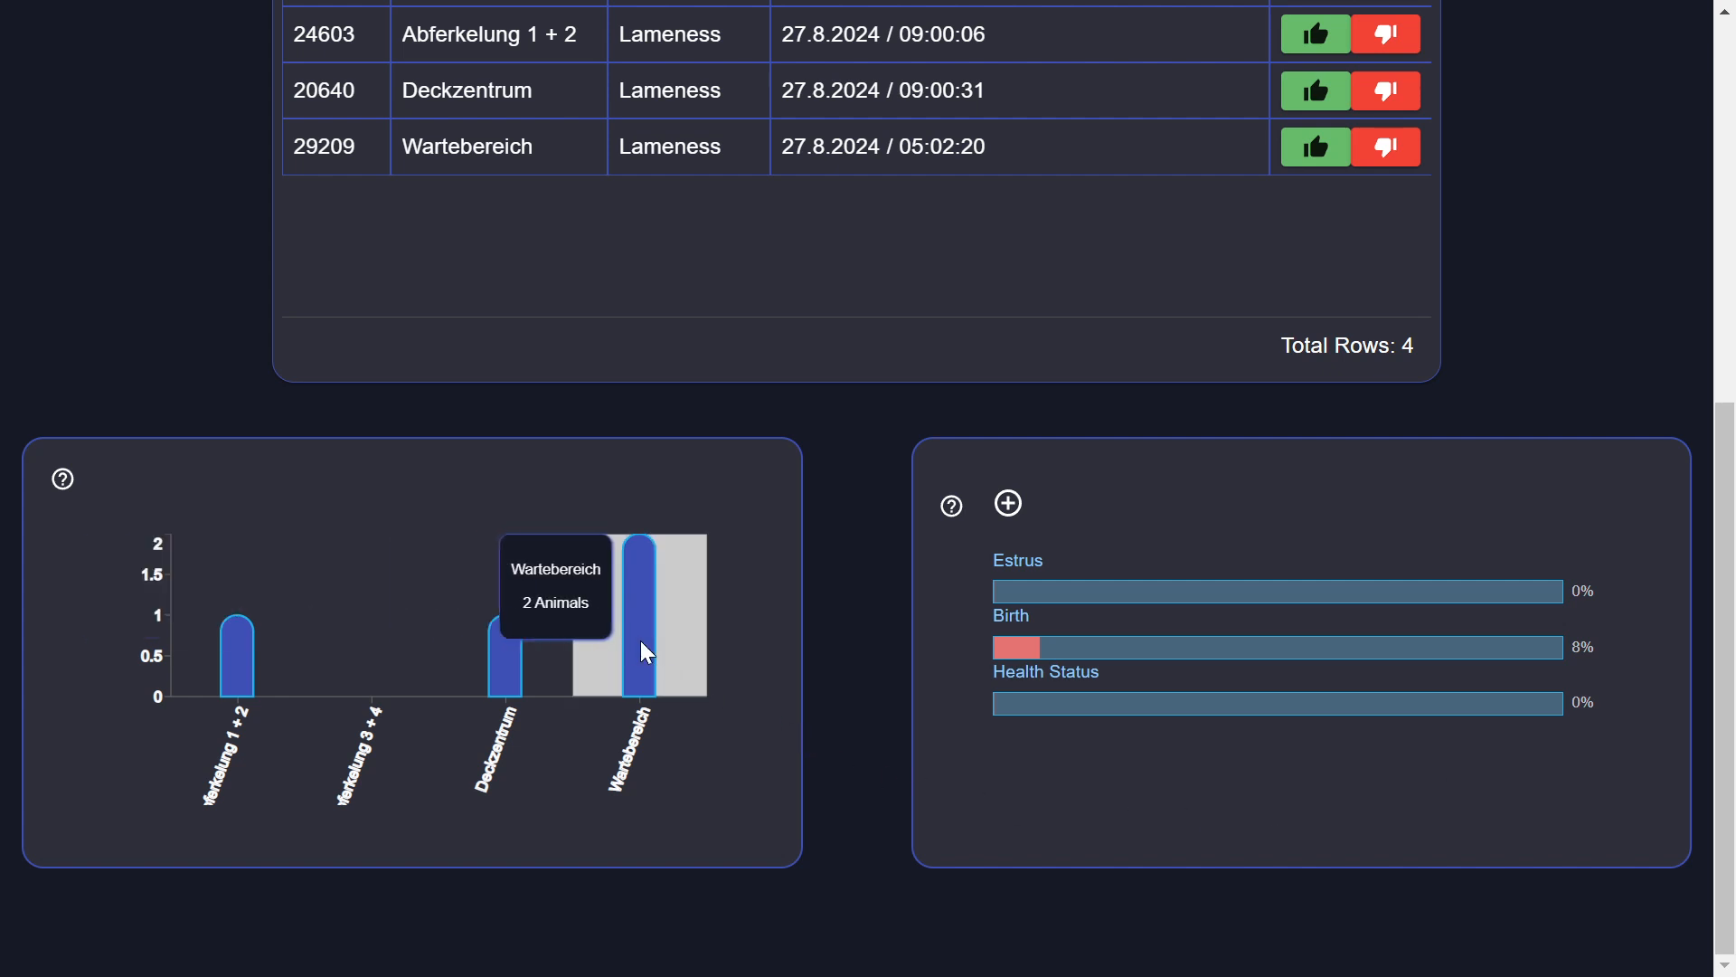
pyautogui.moveTo(241, 660)
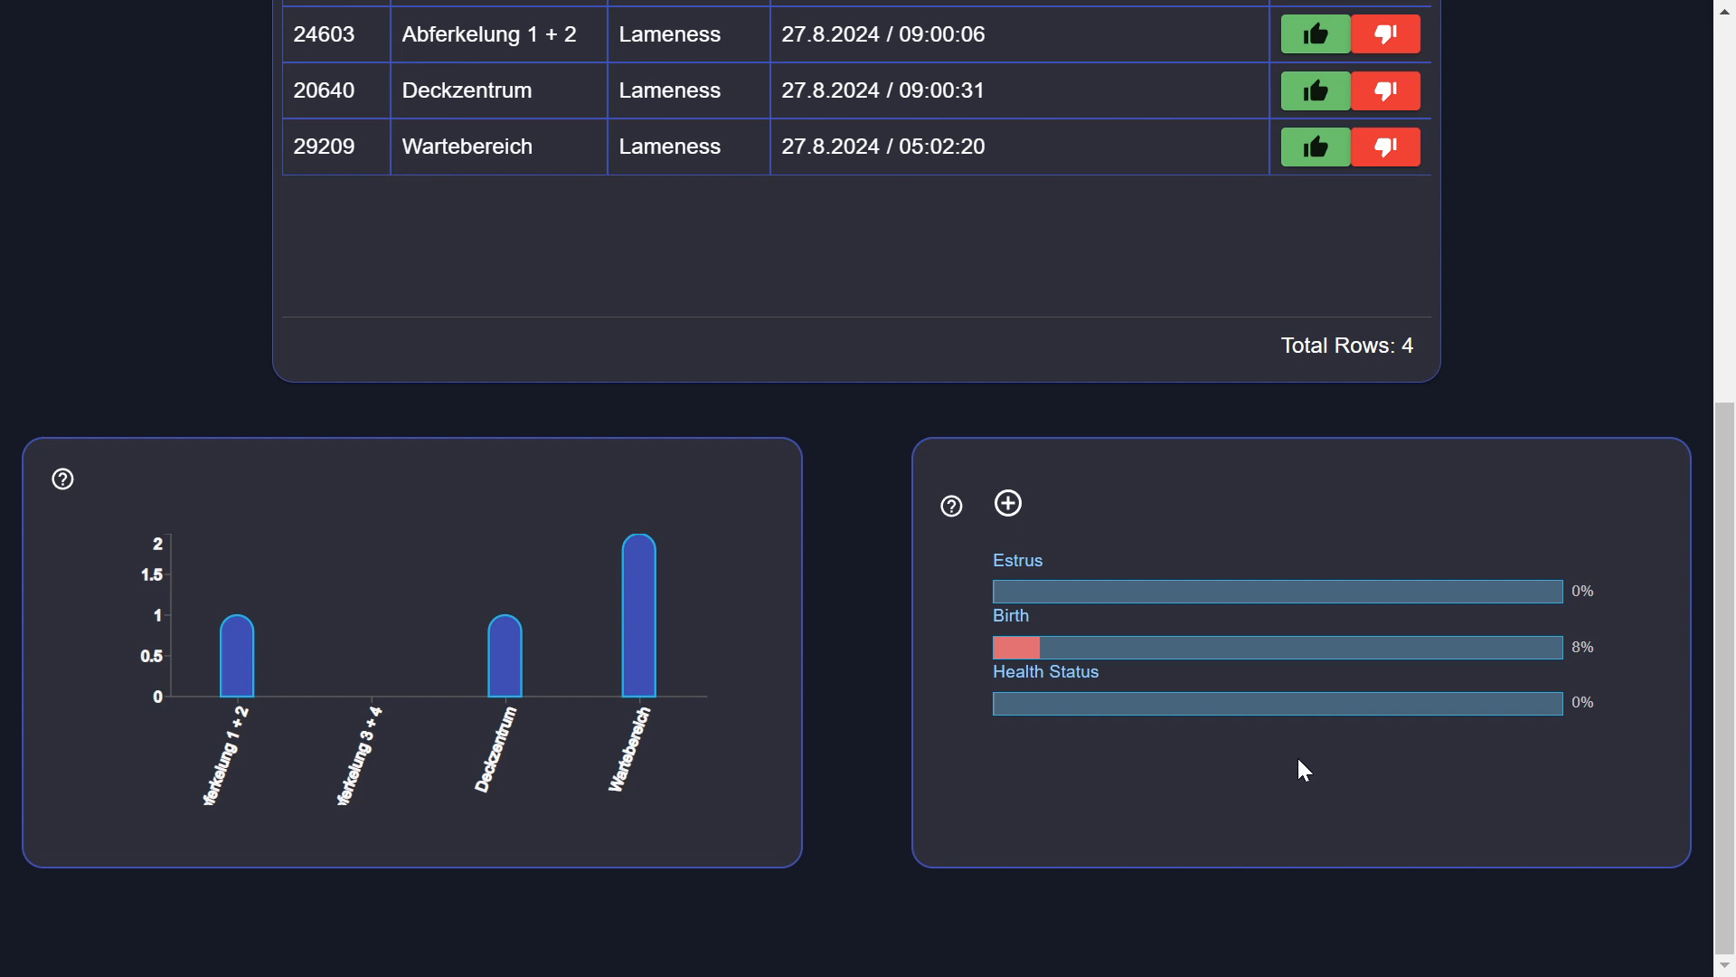
pyautogui.scroll(3, 1303, 770)
pyautogui.click(881, 422)
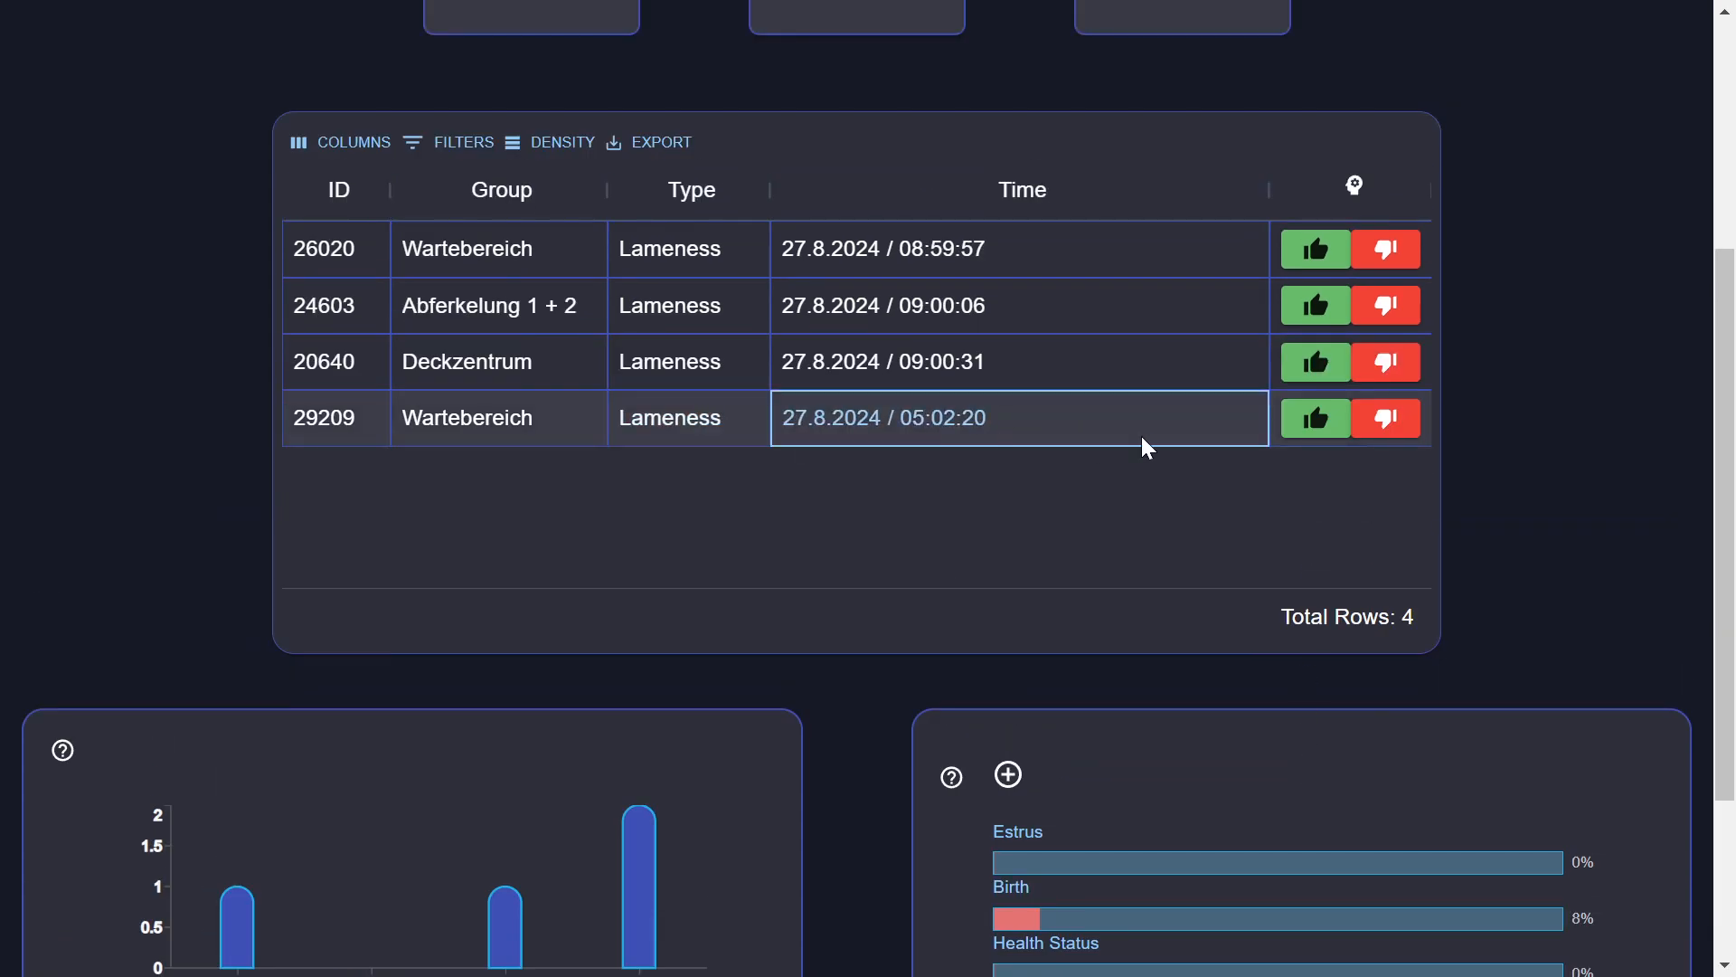
pyautogui.click(1333, 421)
pyautogui.scroll(-3, 1334, 432)
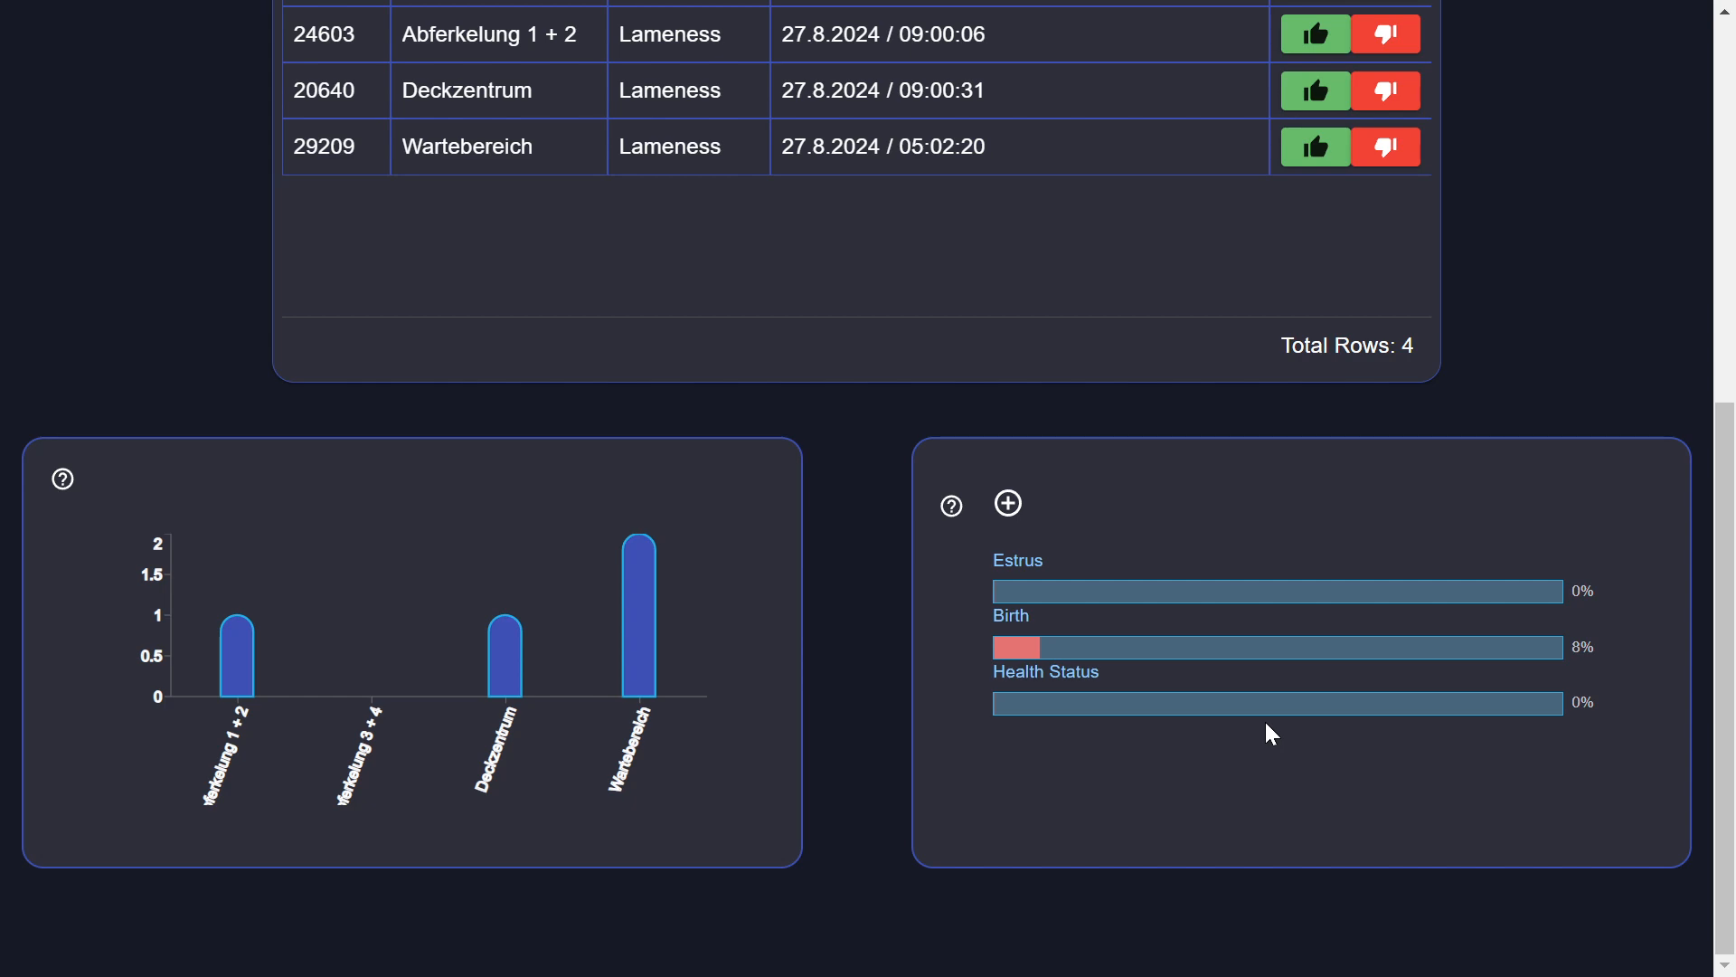
pyautogui.scroll(7, 1264, 719)
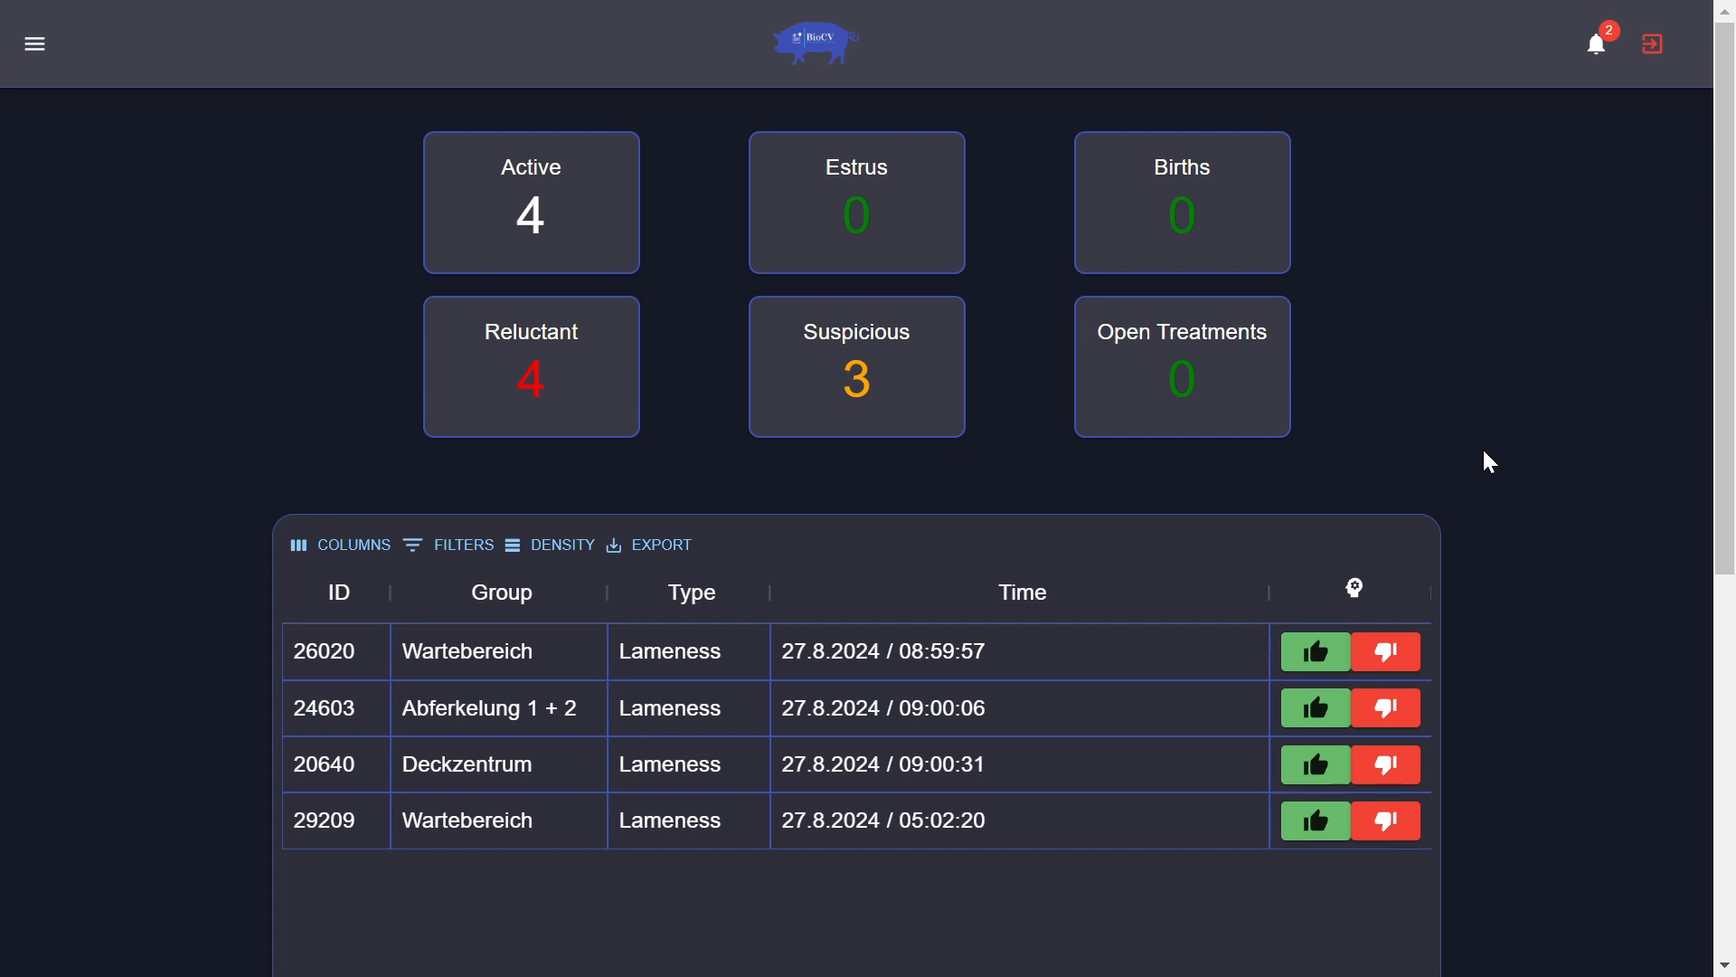
# Step: Mark the System notification about the offline node as read and close the notification list
pyautogui.click(1596, 61)
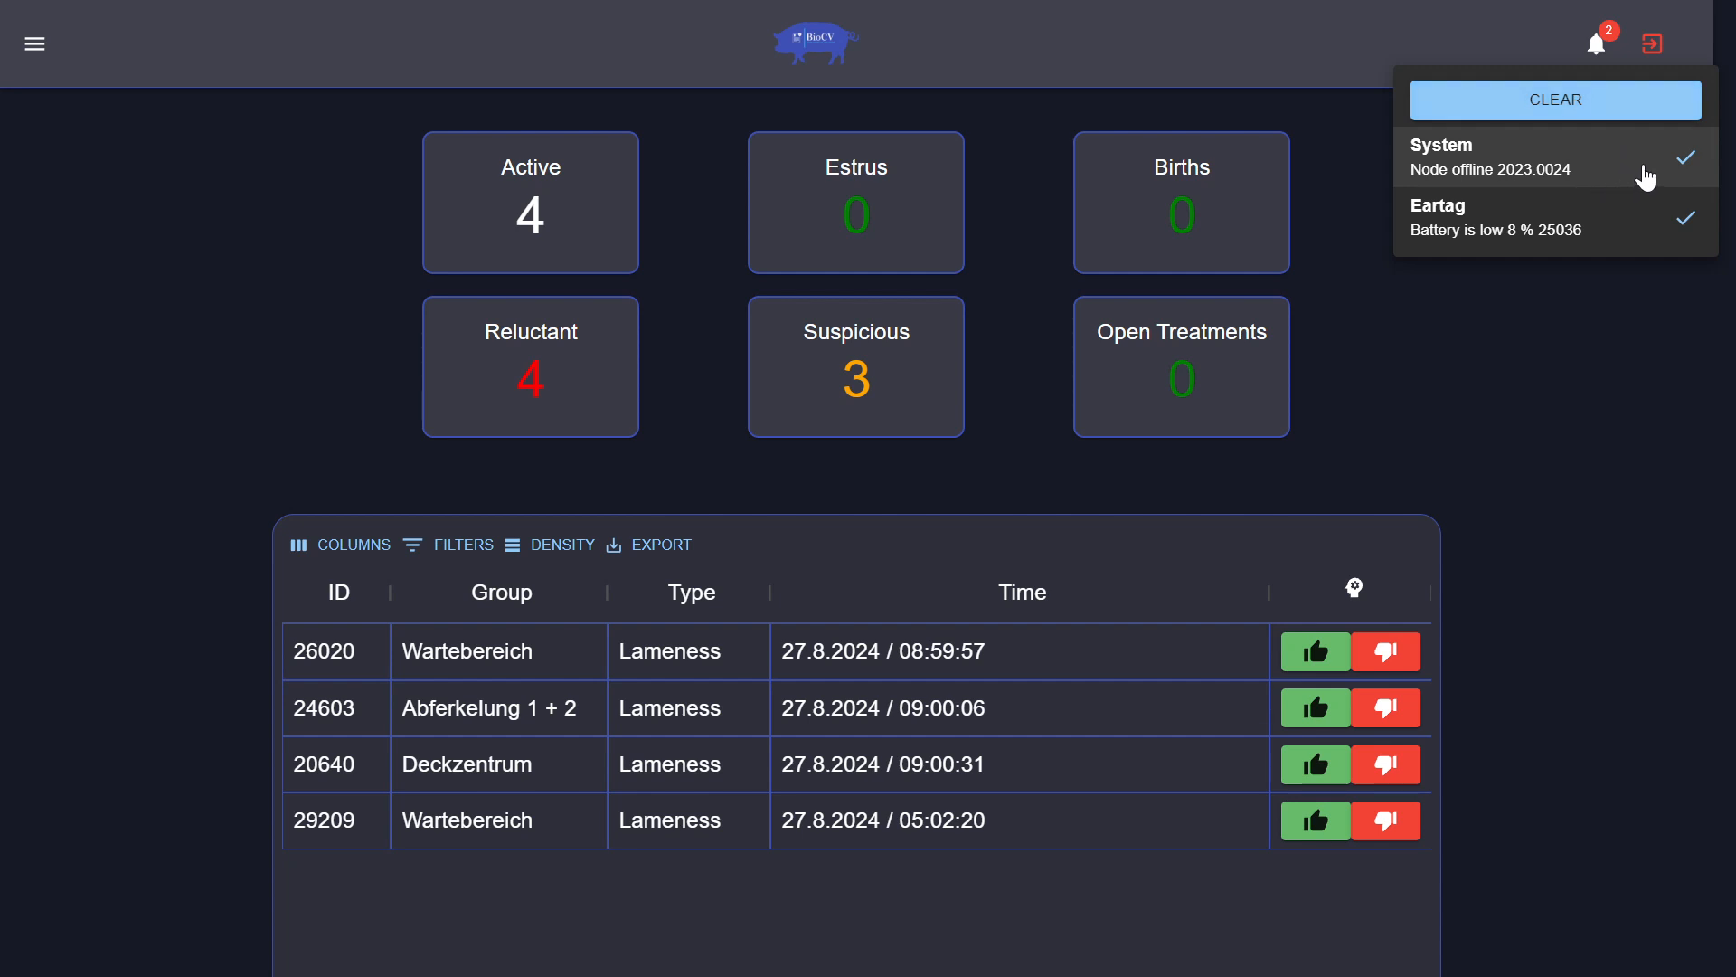
pyautogui.click(1686, 159)
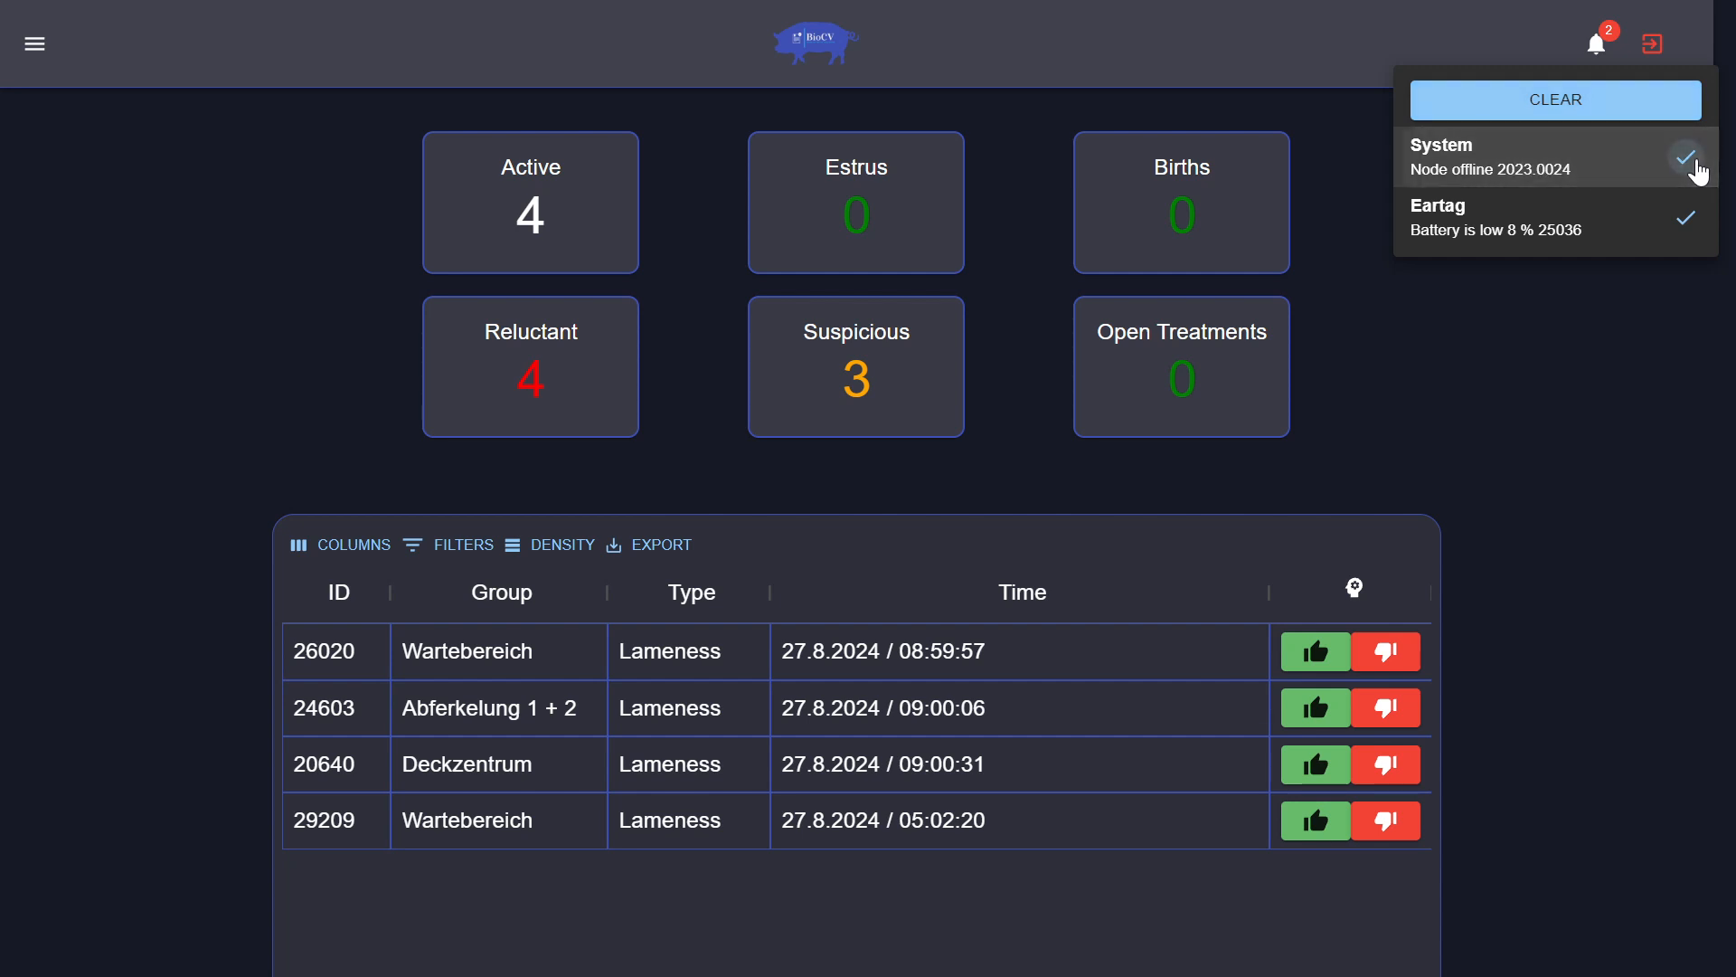
pyautogui.click(1632, 315)
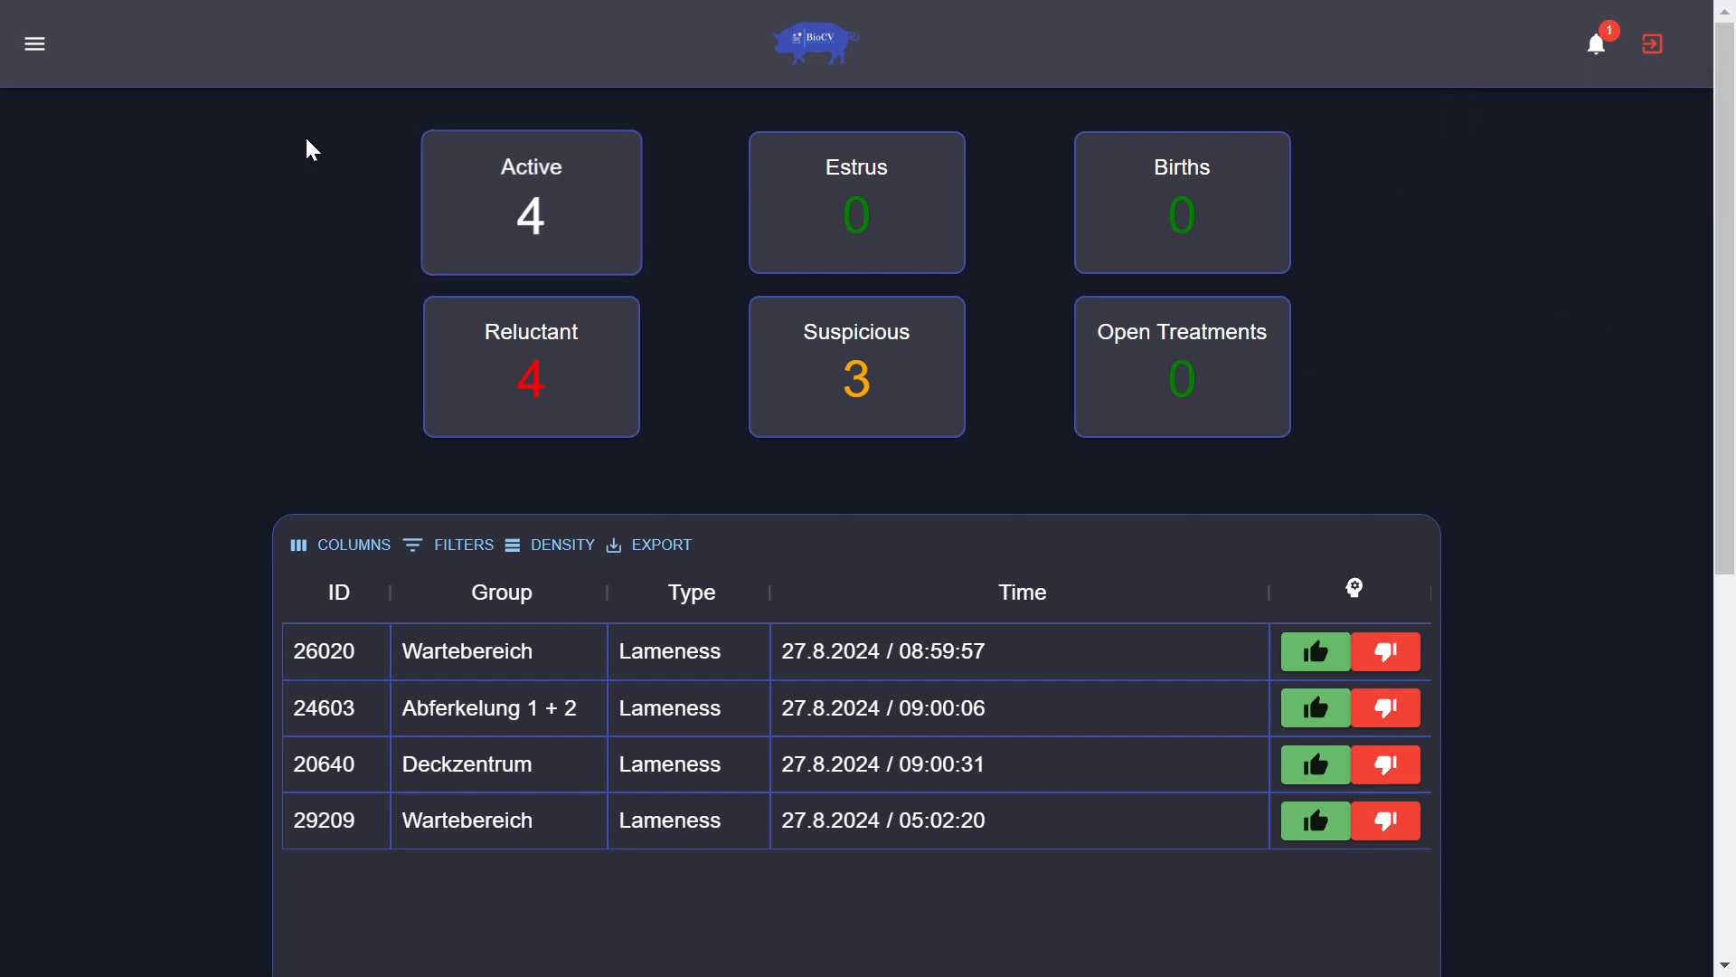
# Step: Open the Animals overview and enable Show Complete to examine the full set of table columns
pyautogui.click(47, 53)
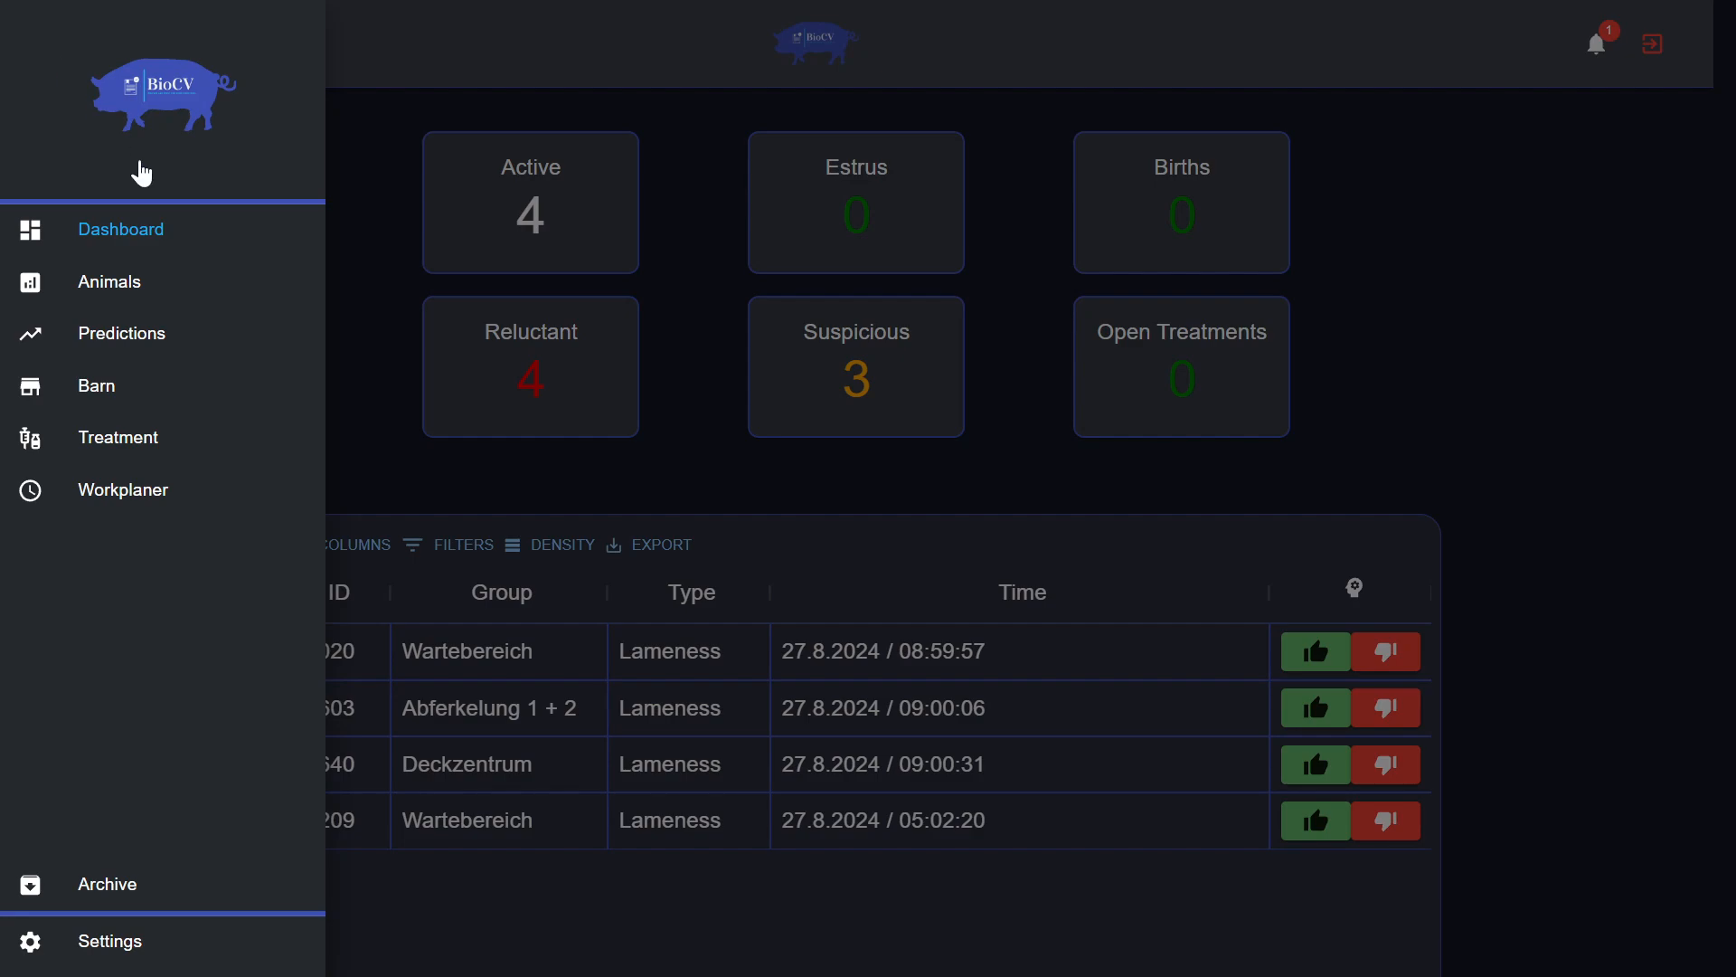
pyautogui.click(169, 291)
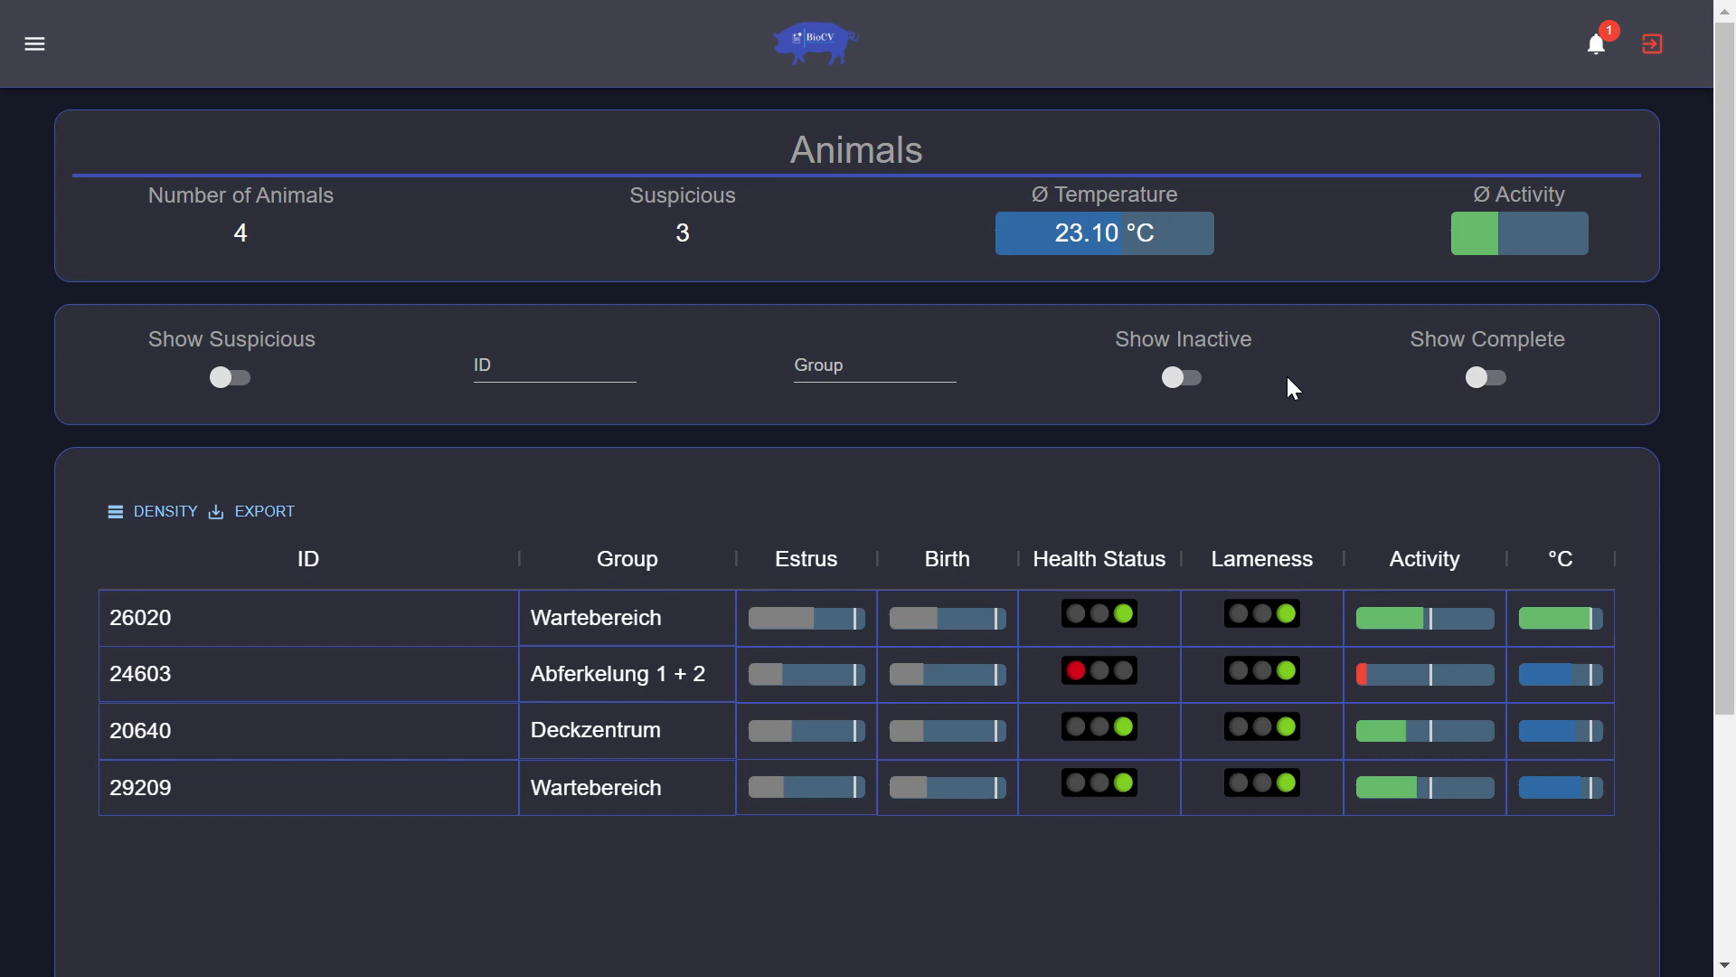
pyautogui.click(1496, 395)
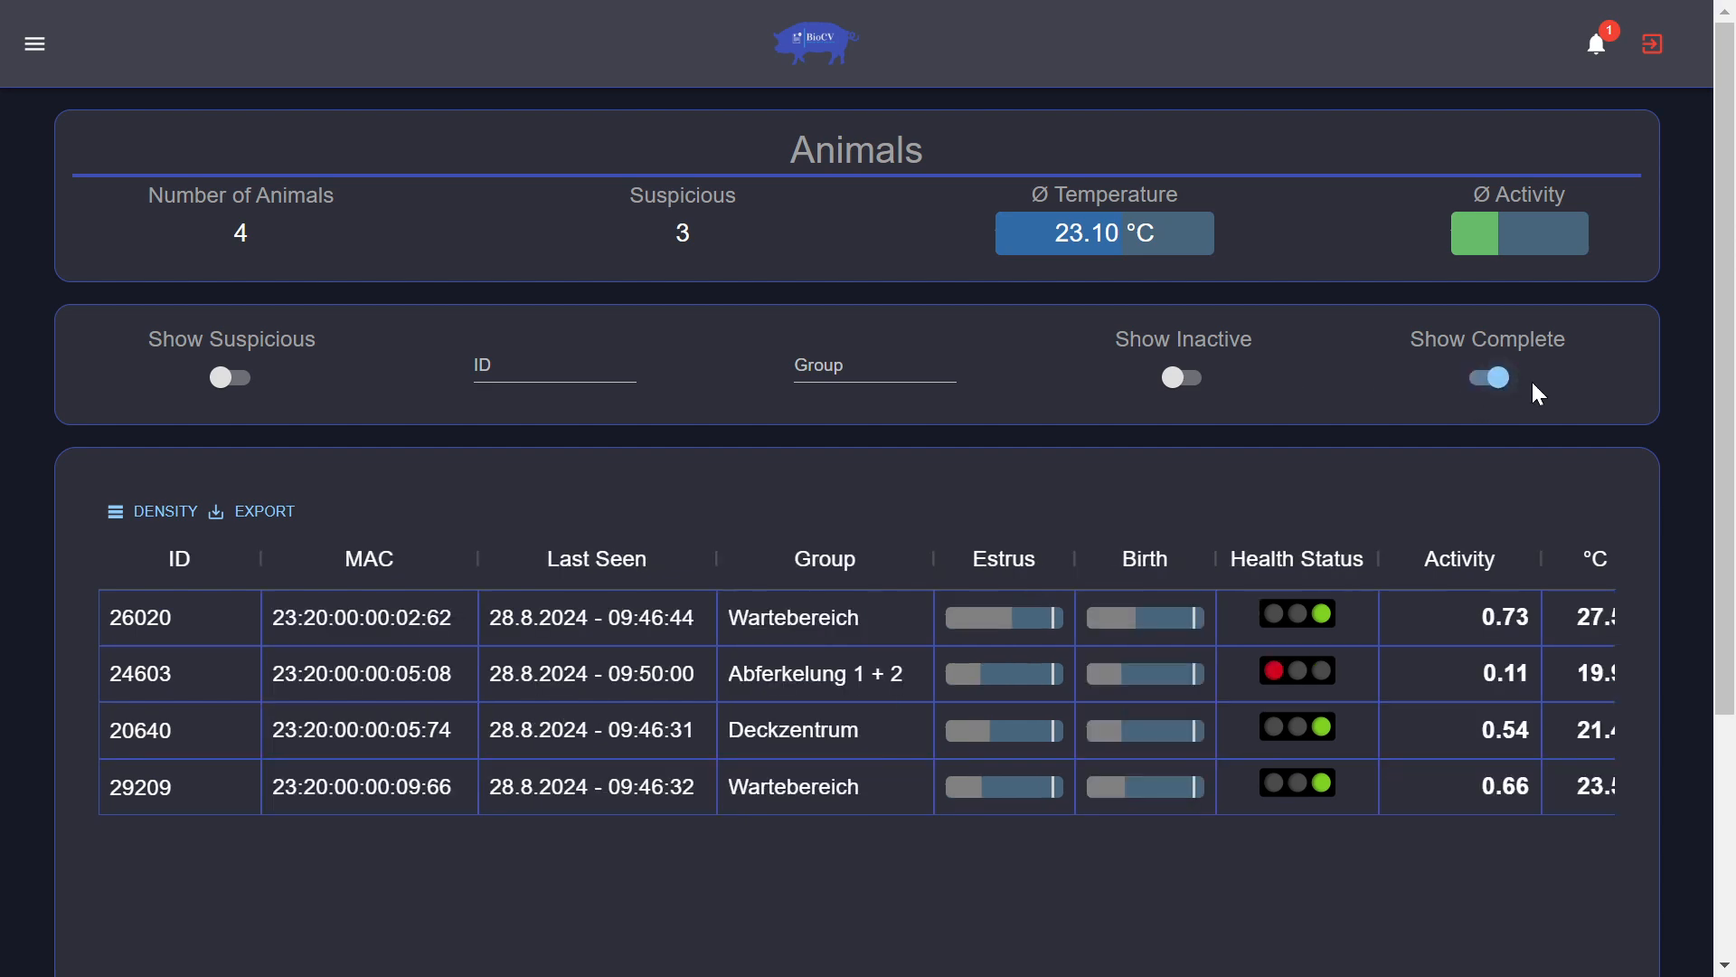
pyautogui.scroll(-3, 1597, 380)
pyautogui.moveTo(855, 813); pyautogui.dragTo(856, 773)
pyautogui.scroll(3, 942, 728)
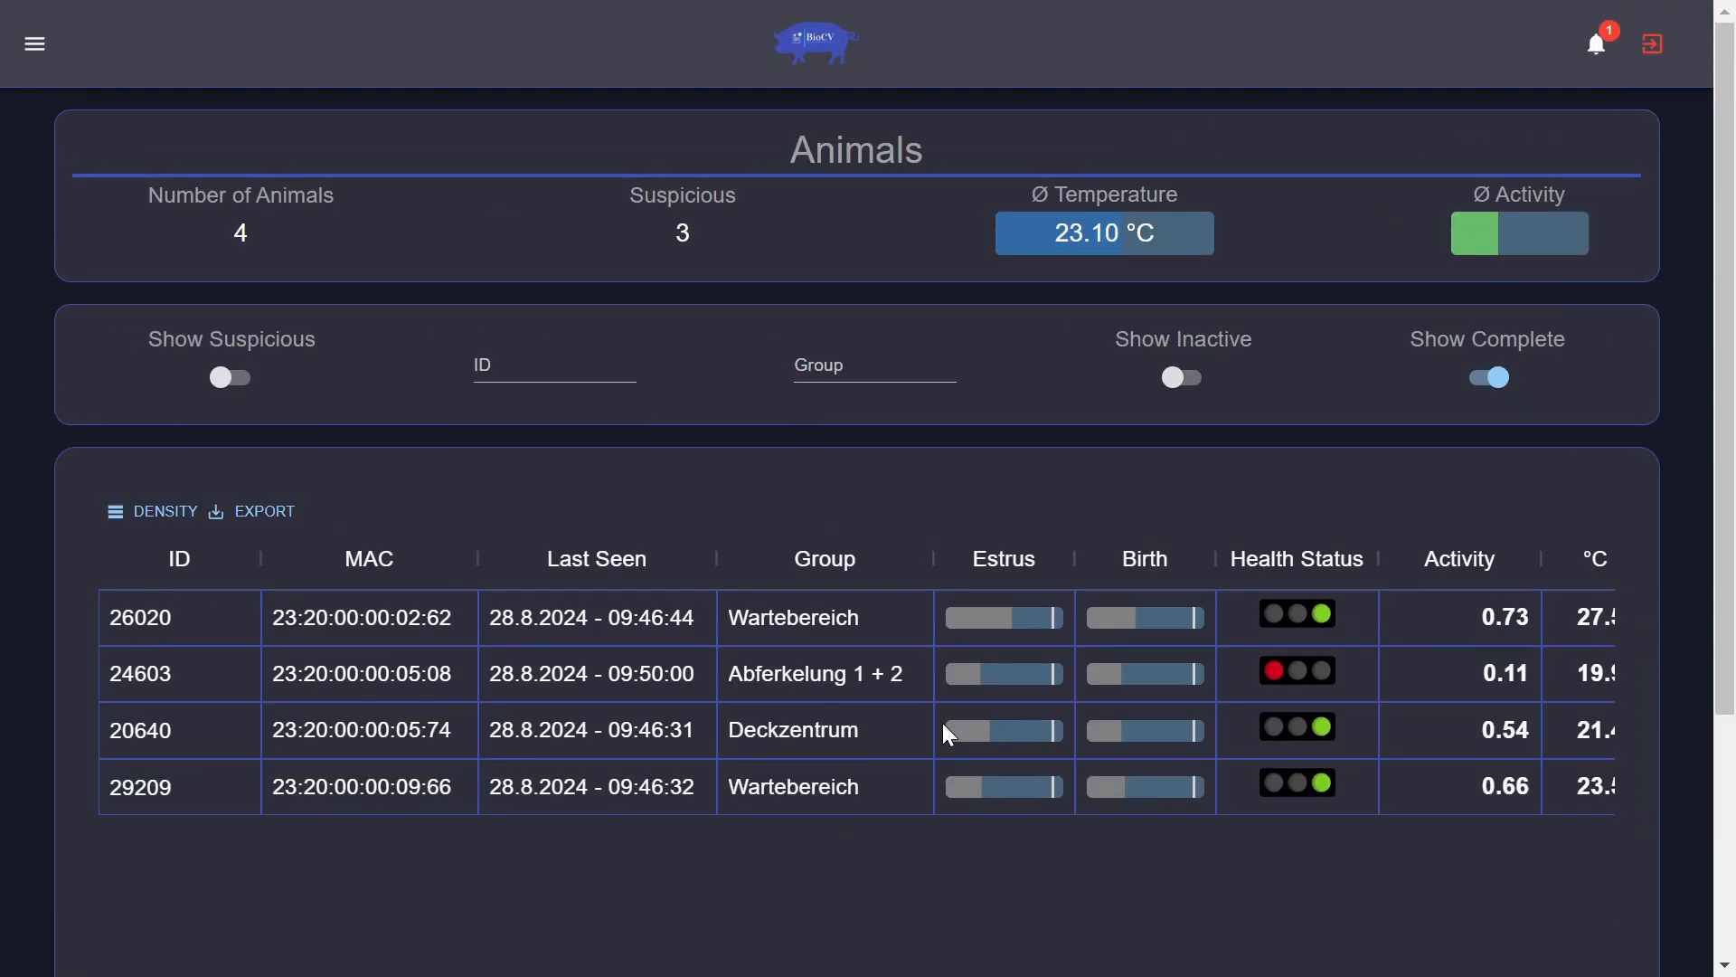
# Step: Disable Show Complete and review the compact animal table down to its end
pyautogui.click(1490, 377)
pyautogui.scroll(-3, 1541, 367)
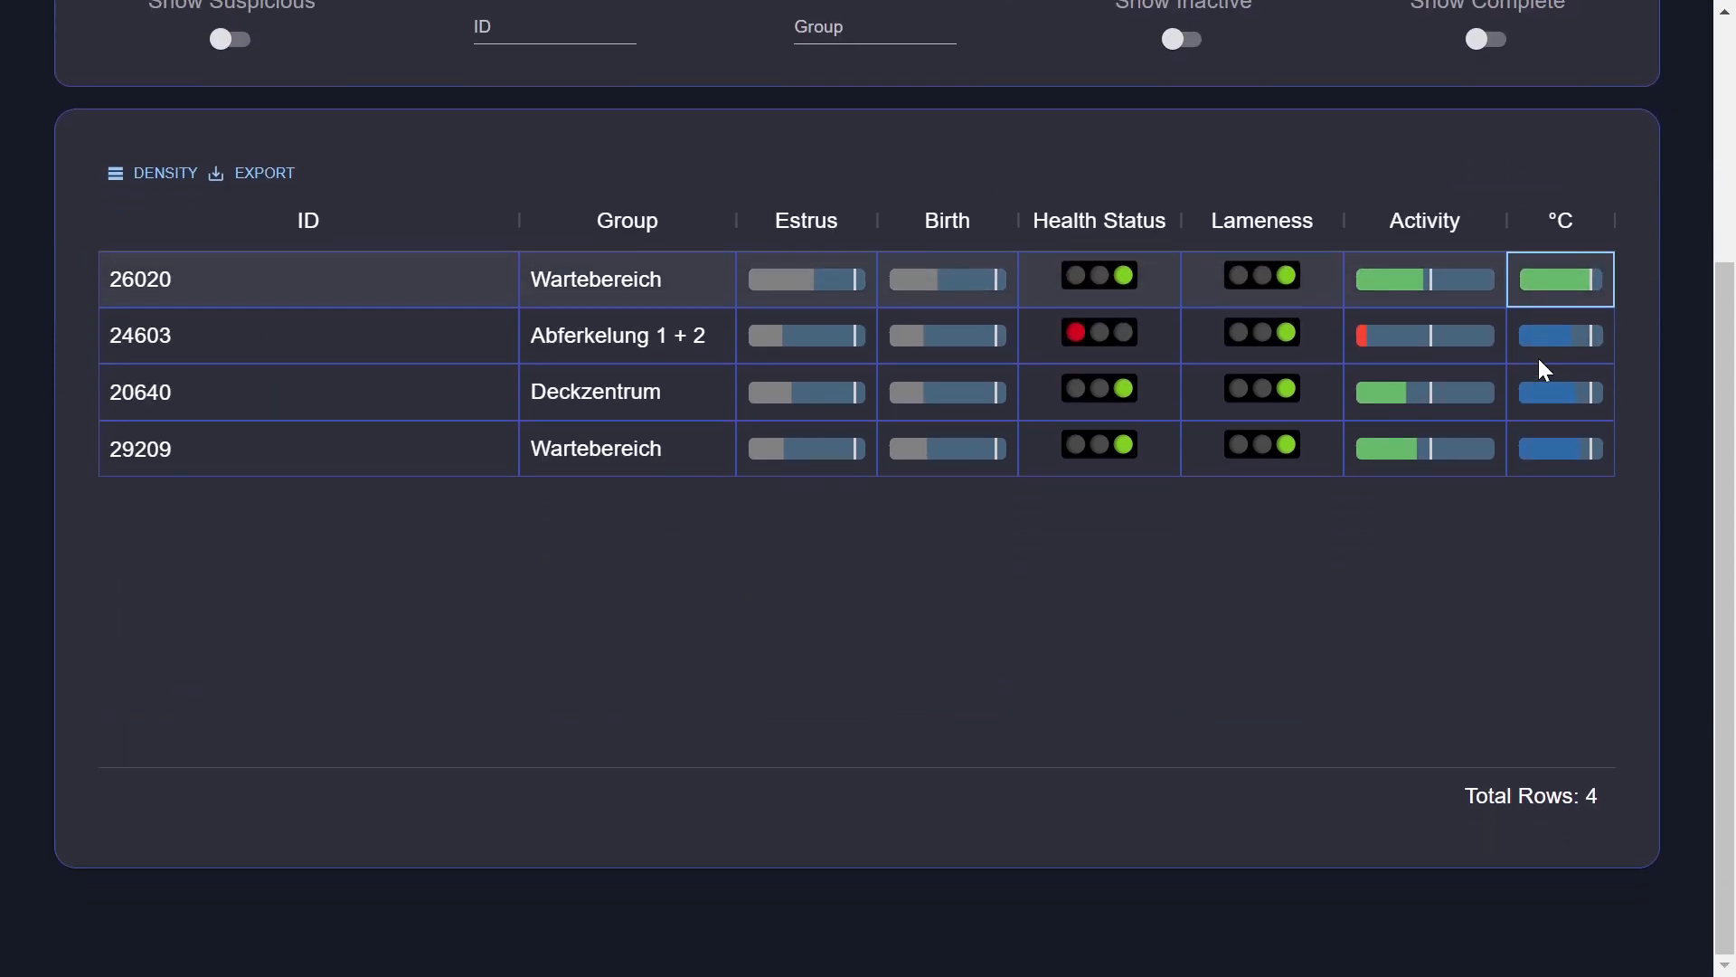
pyautogui.scroll(4, 1537, 355)
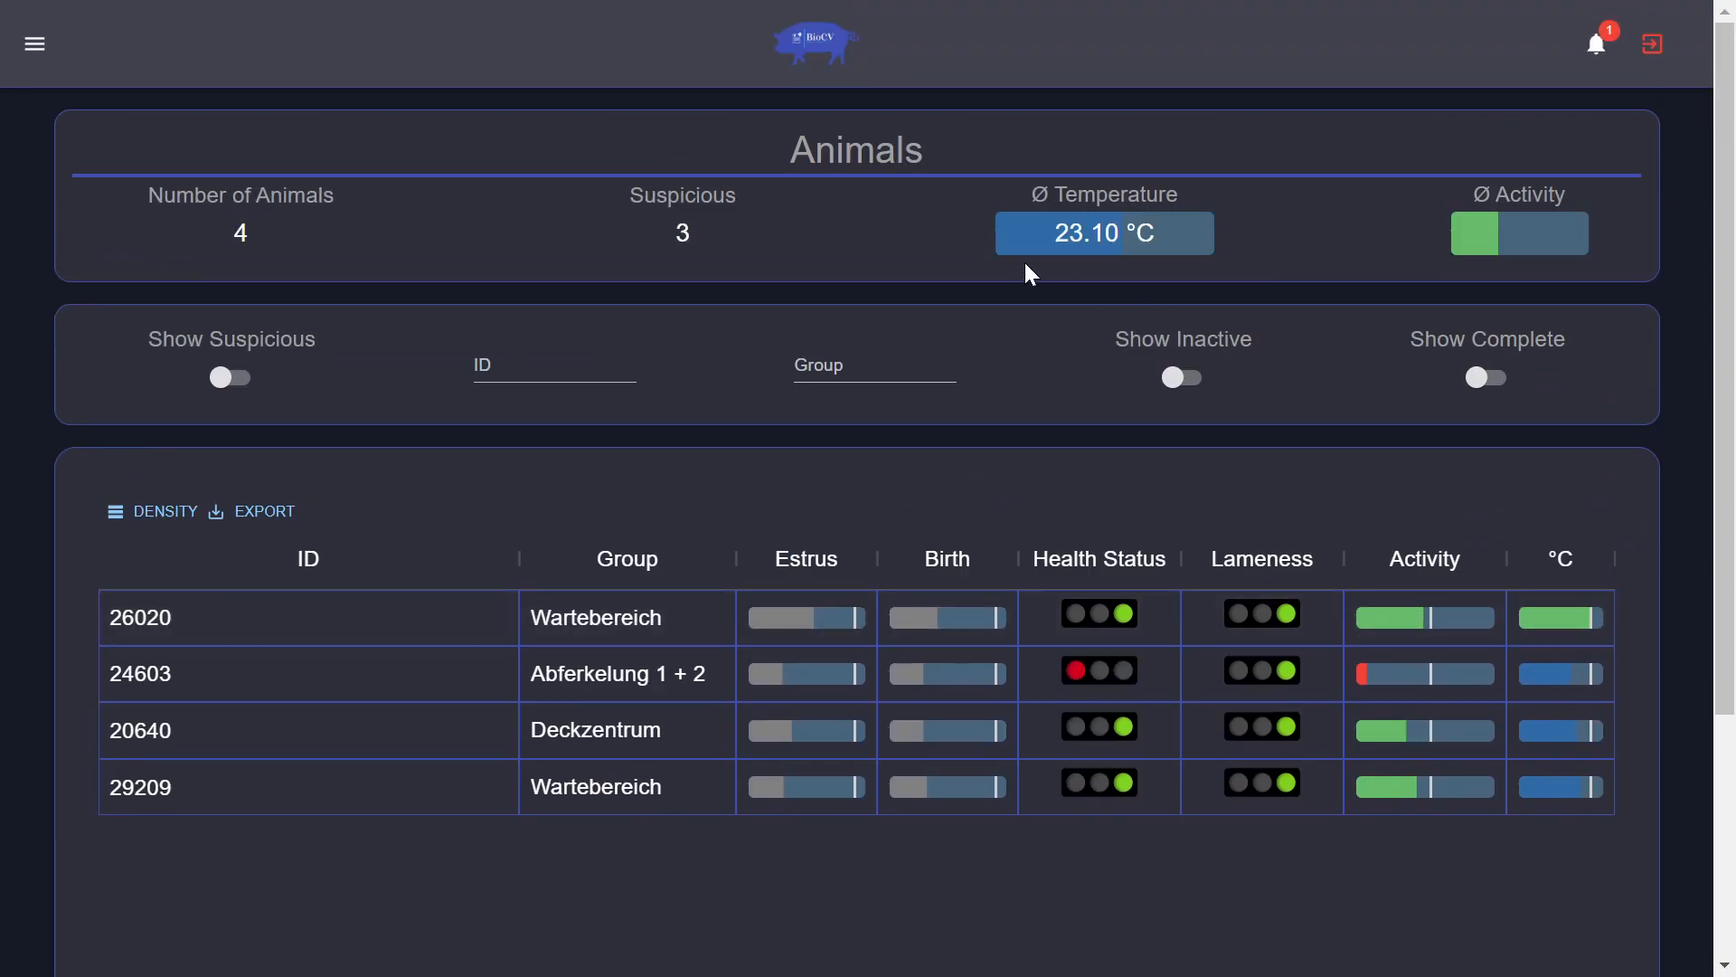
# Step: Open the Predictions page and display the list of created labels
pyautogui.click(34, 43)
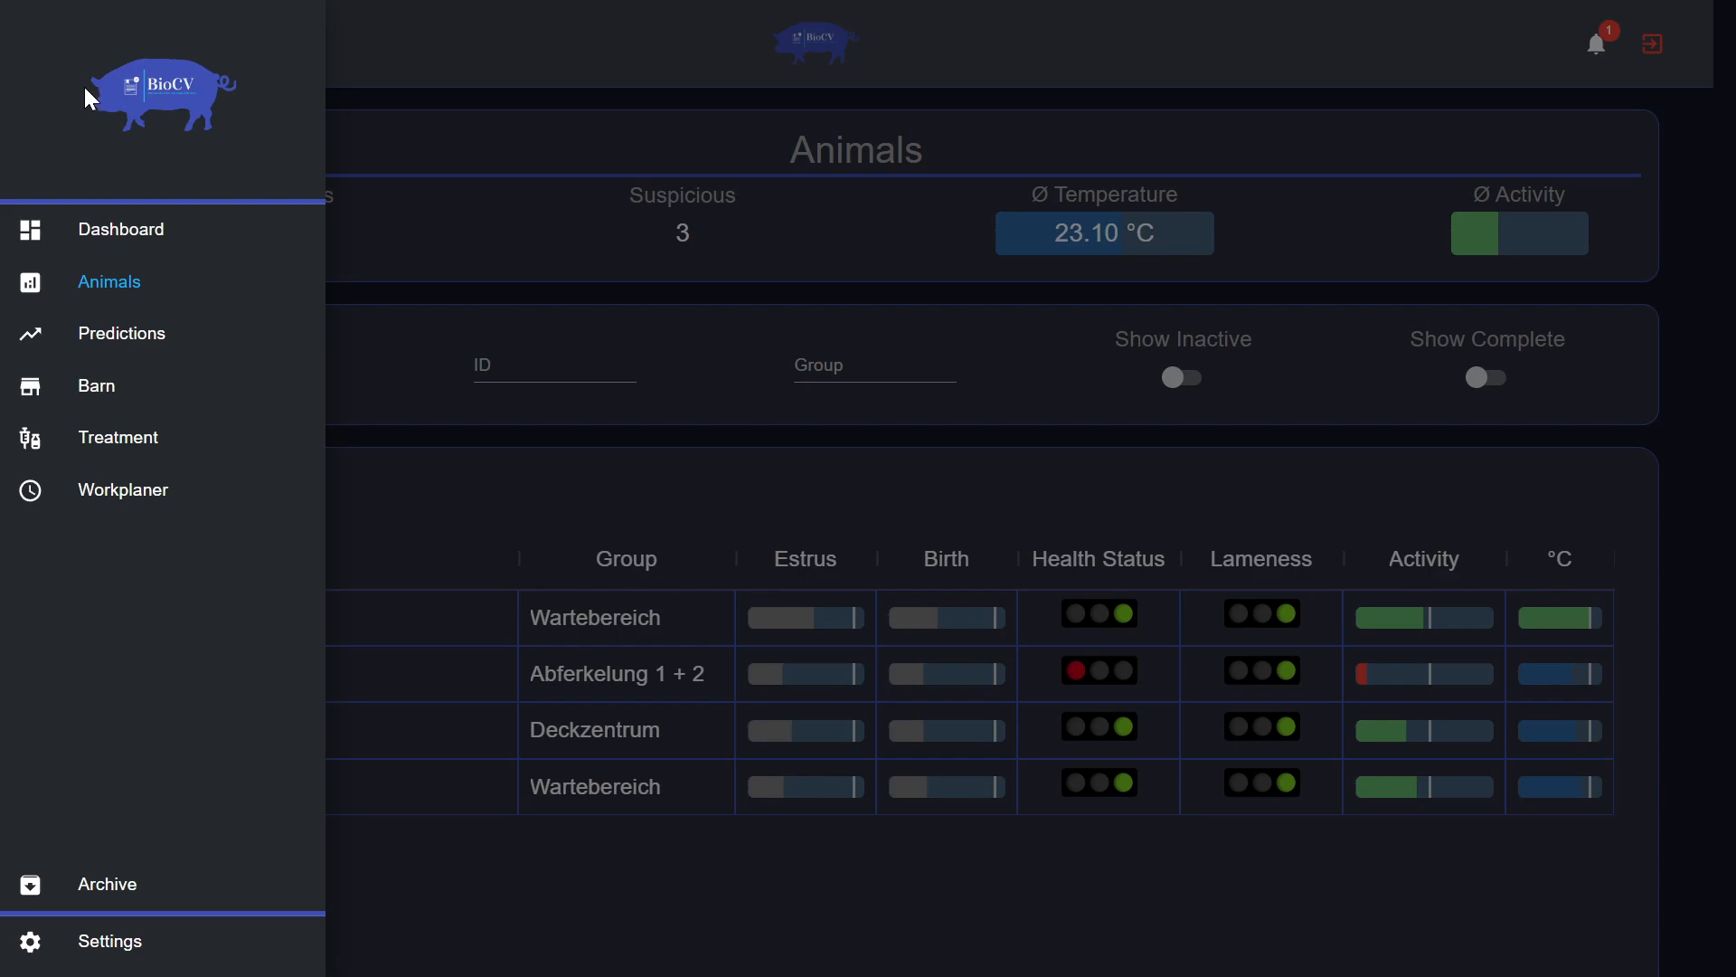
pyautogui.click(243, 335)
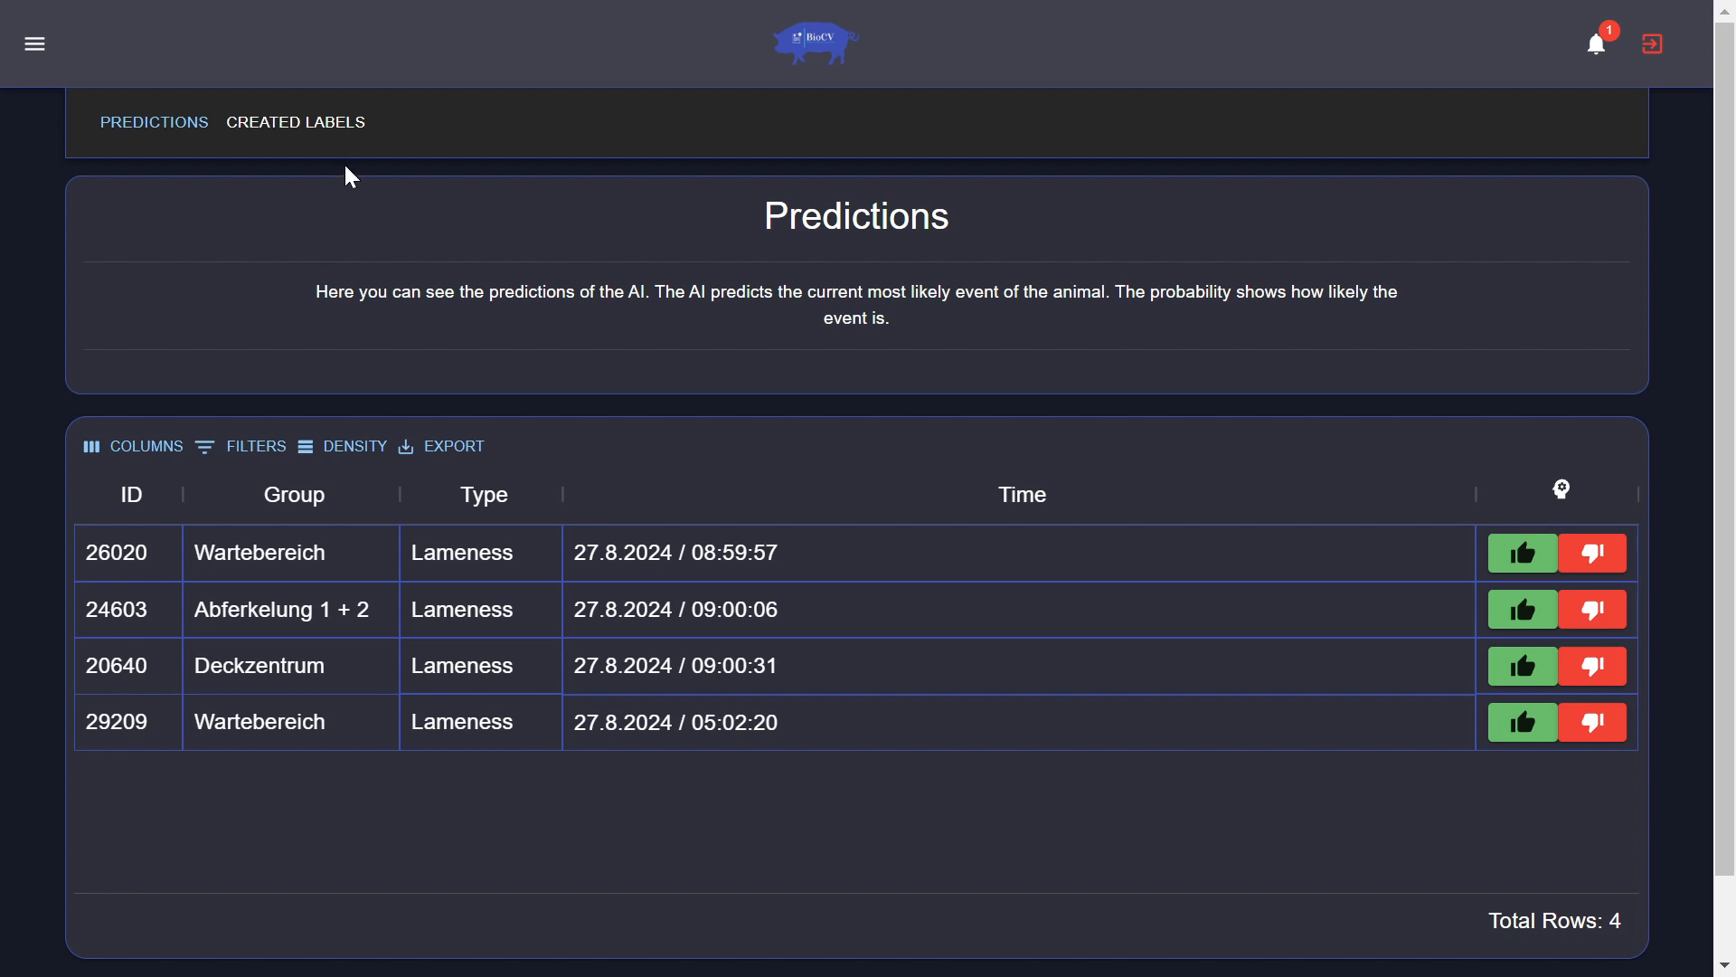
pyautogui.click(343, 129)
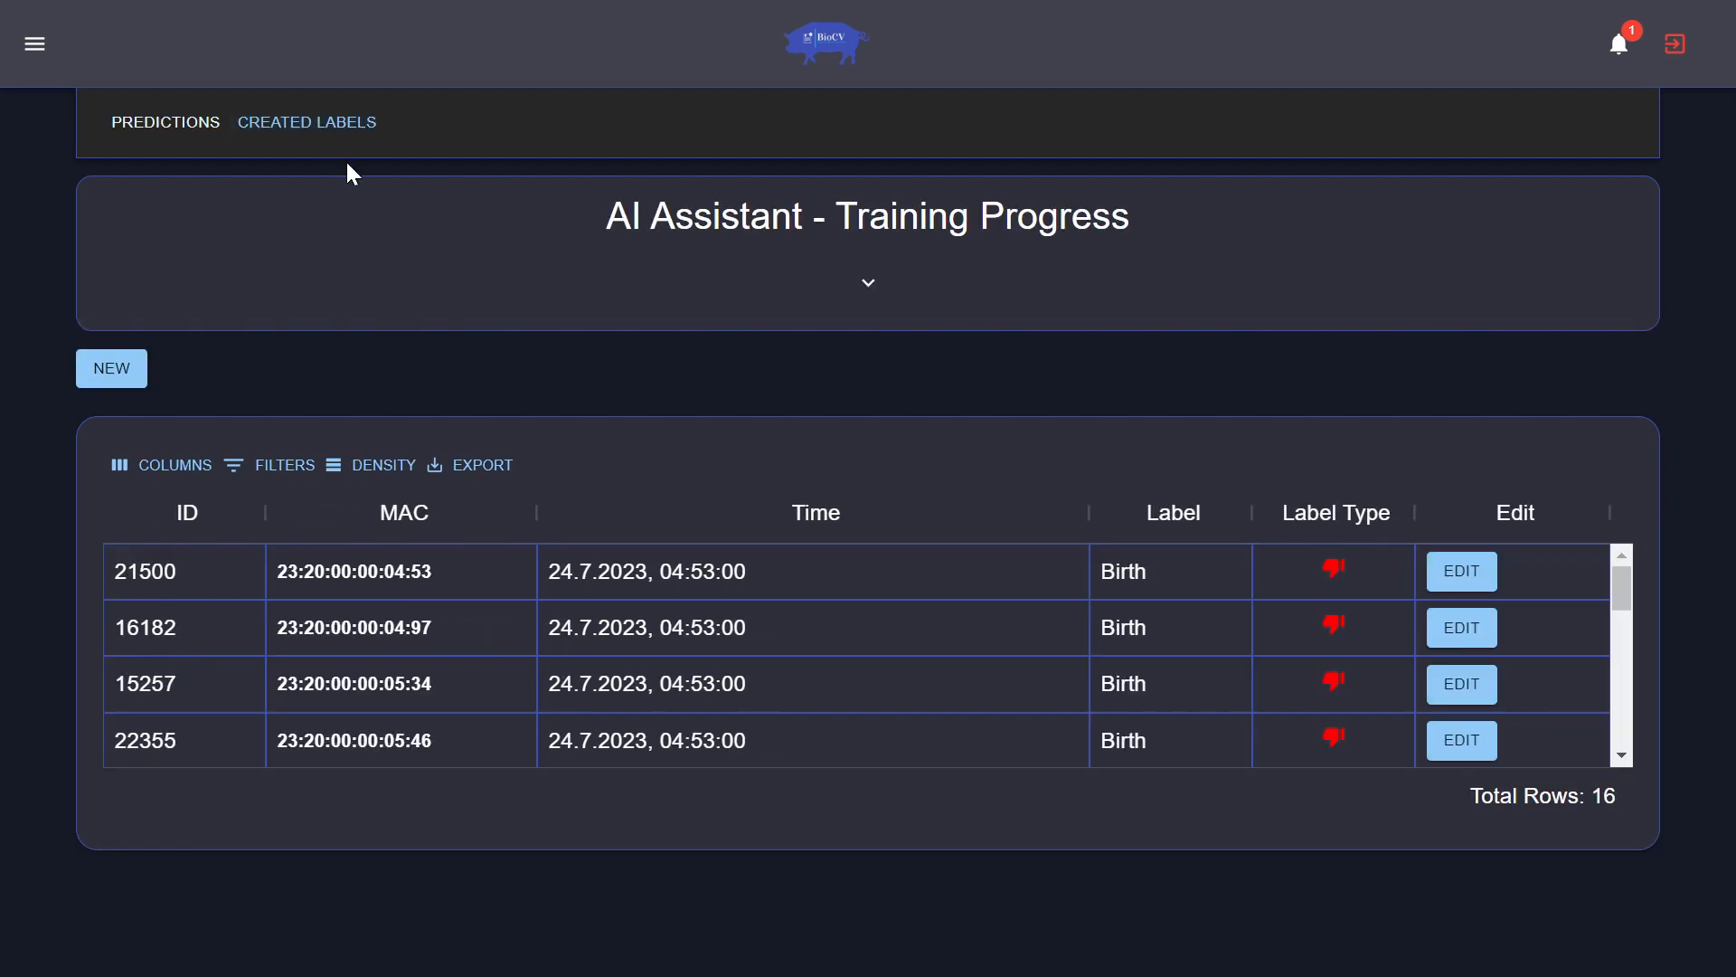
# Step: Try out the new label form with animal 24594 and the event type Birth, cancelling without saving
pyautogui.click(136, 383)
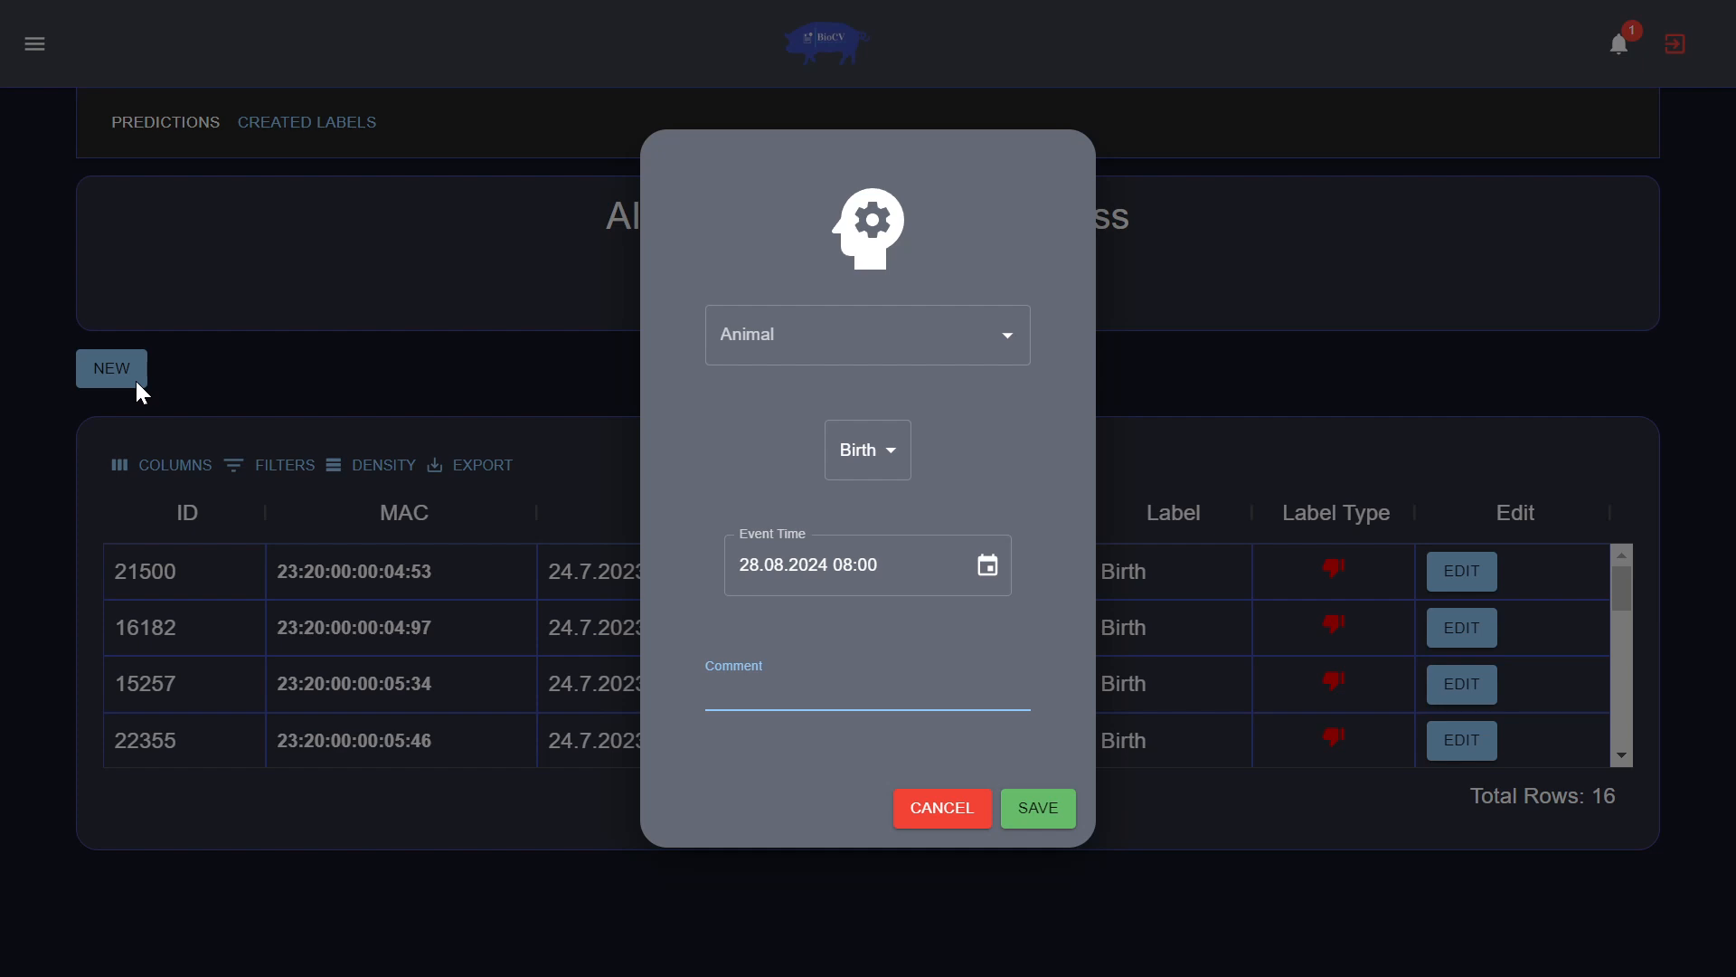
pyautogui.click(1017, 344)
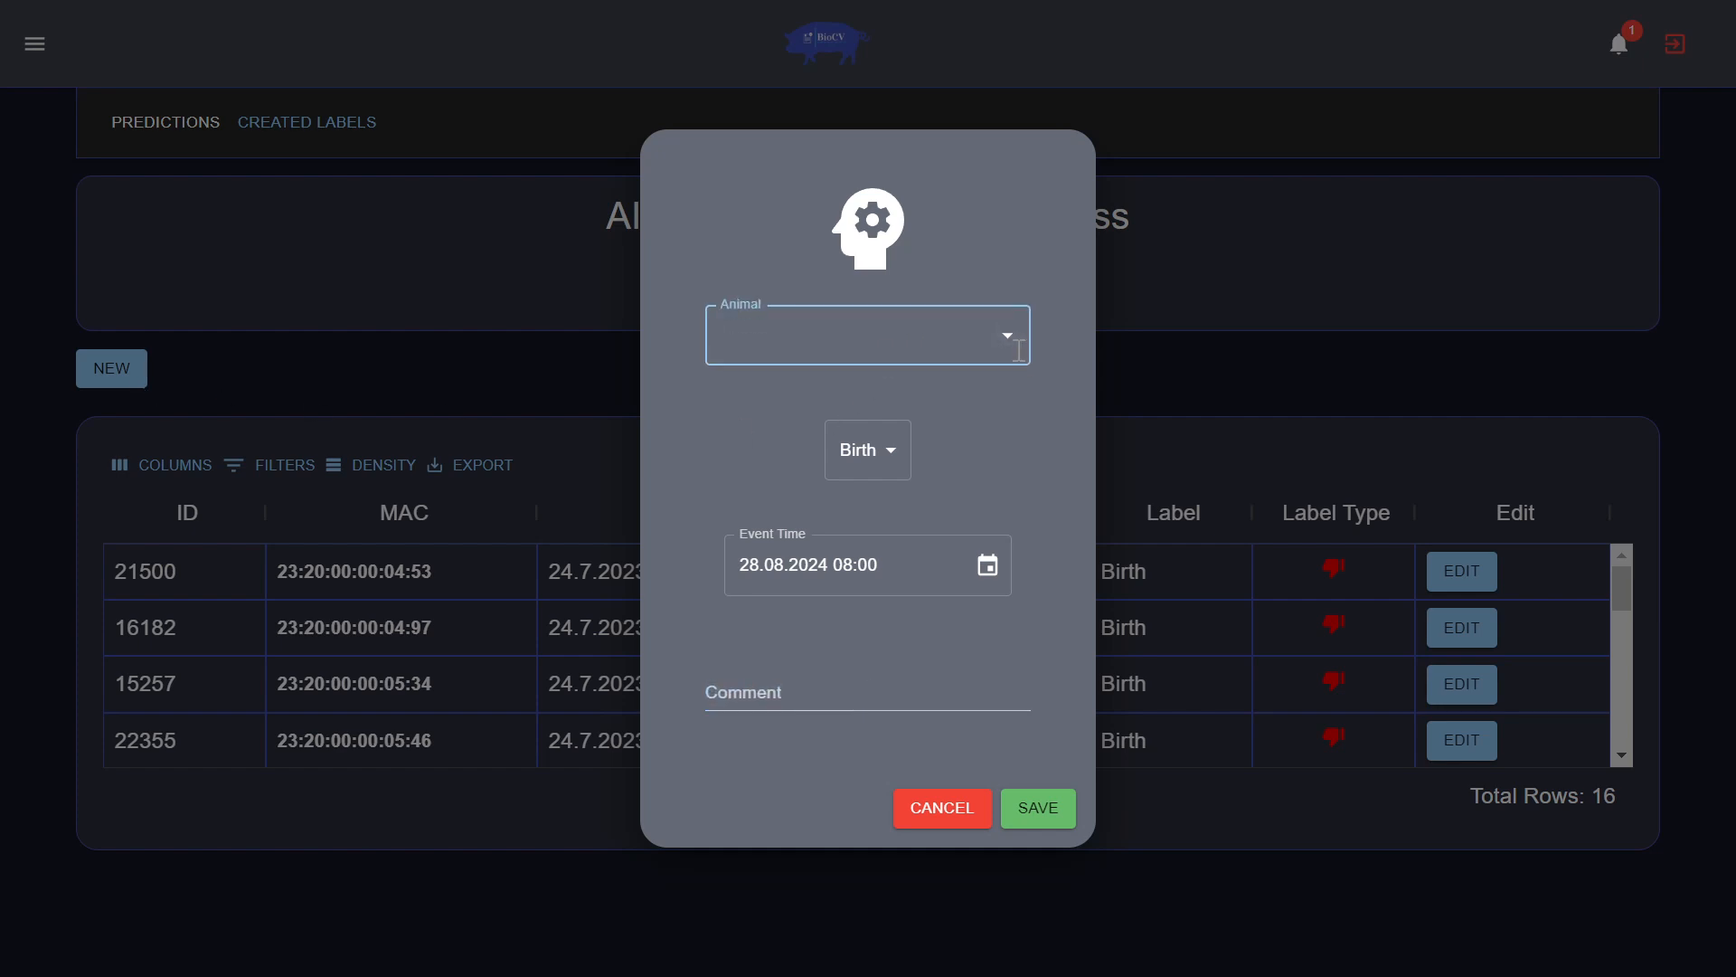
pyautogui.click(1009, 341)
pyautogui.click(931, 398)
pyautogui.click(892, 457)
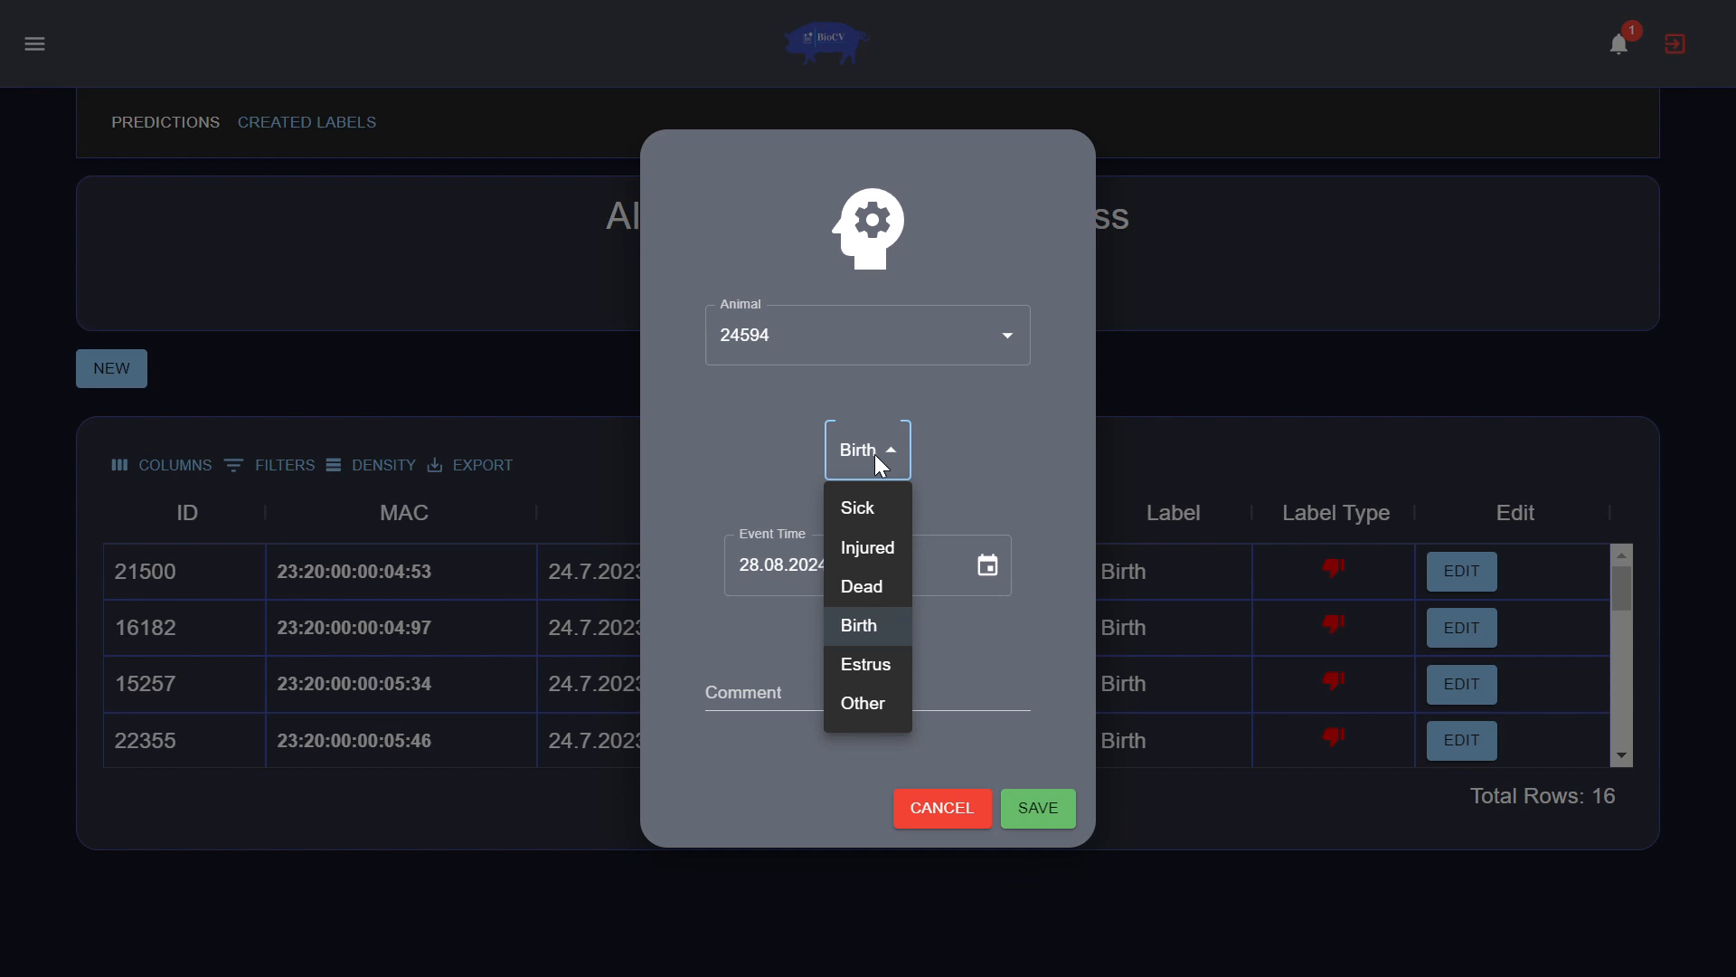
pyautogui.click(876, 454)
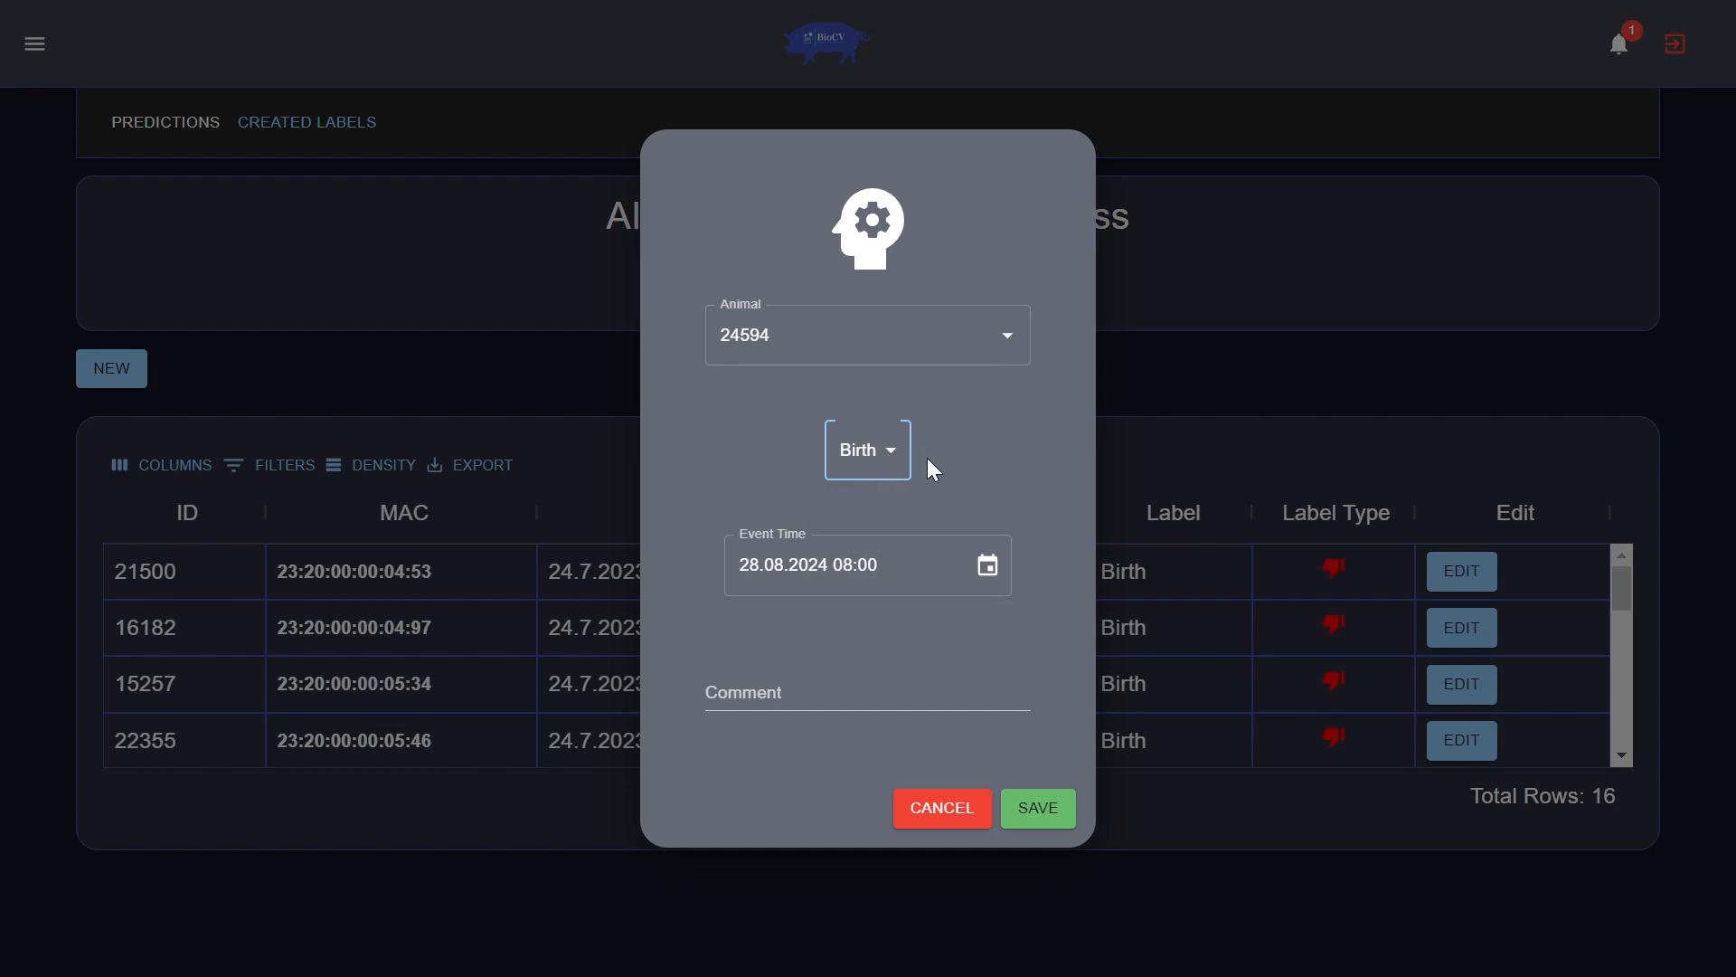
pyautogui.click(953, 811)
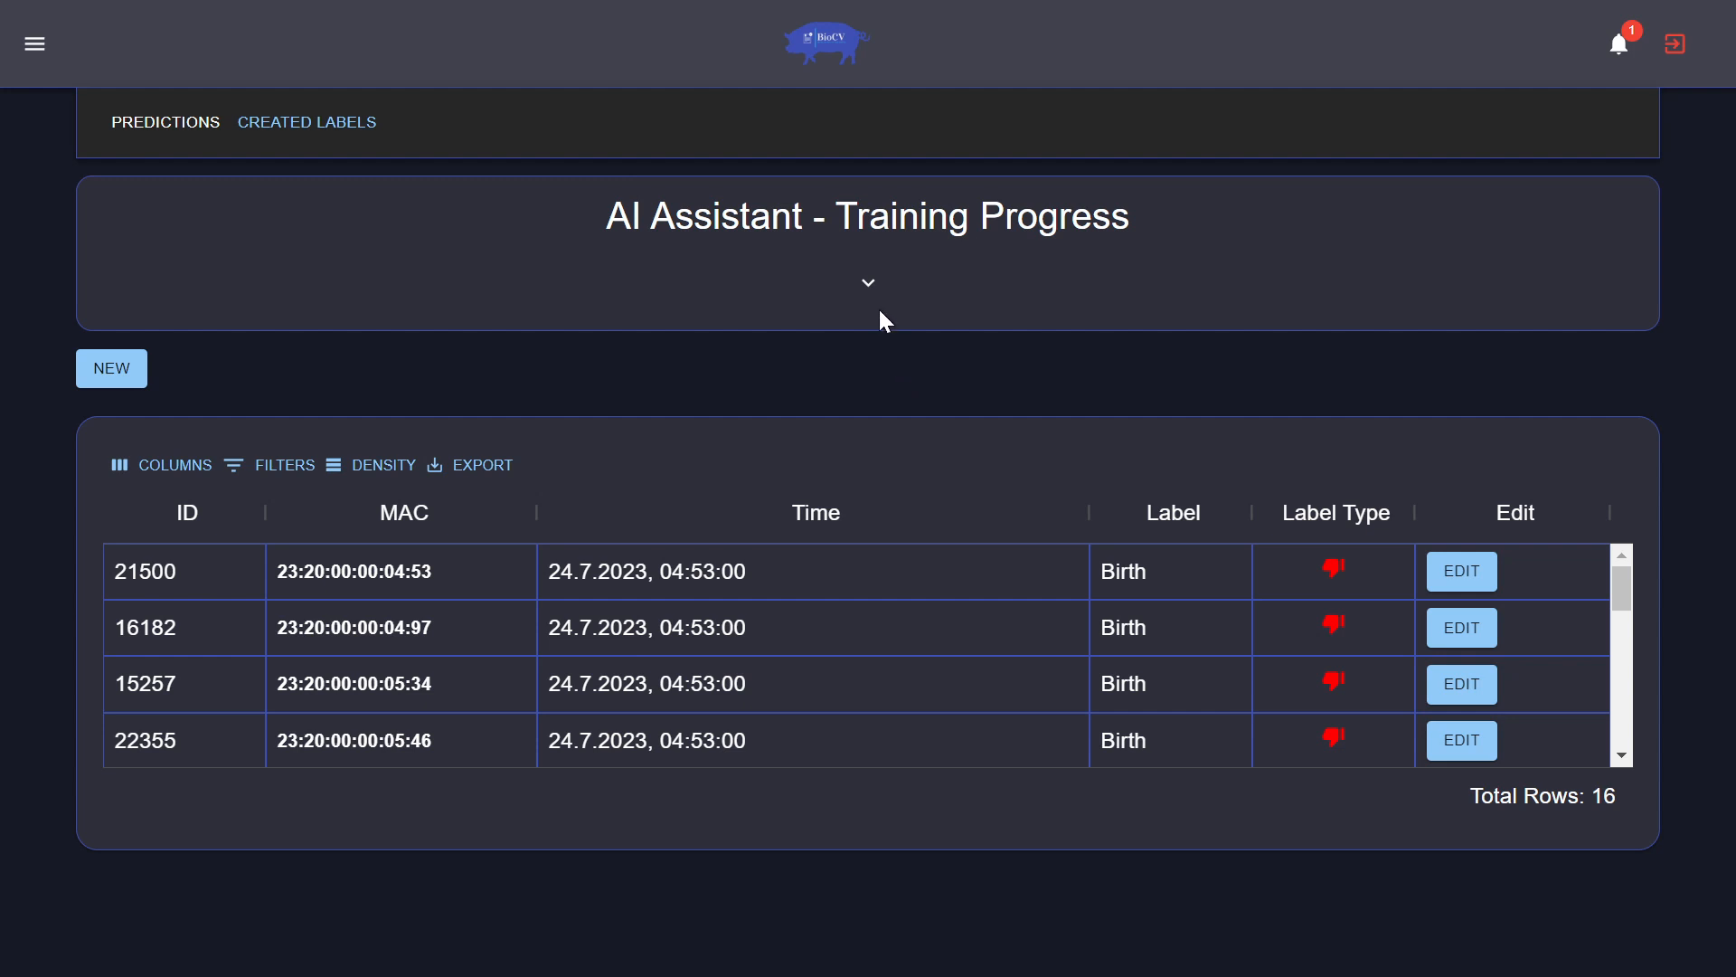
pyautogui.click(111, 369)
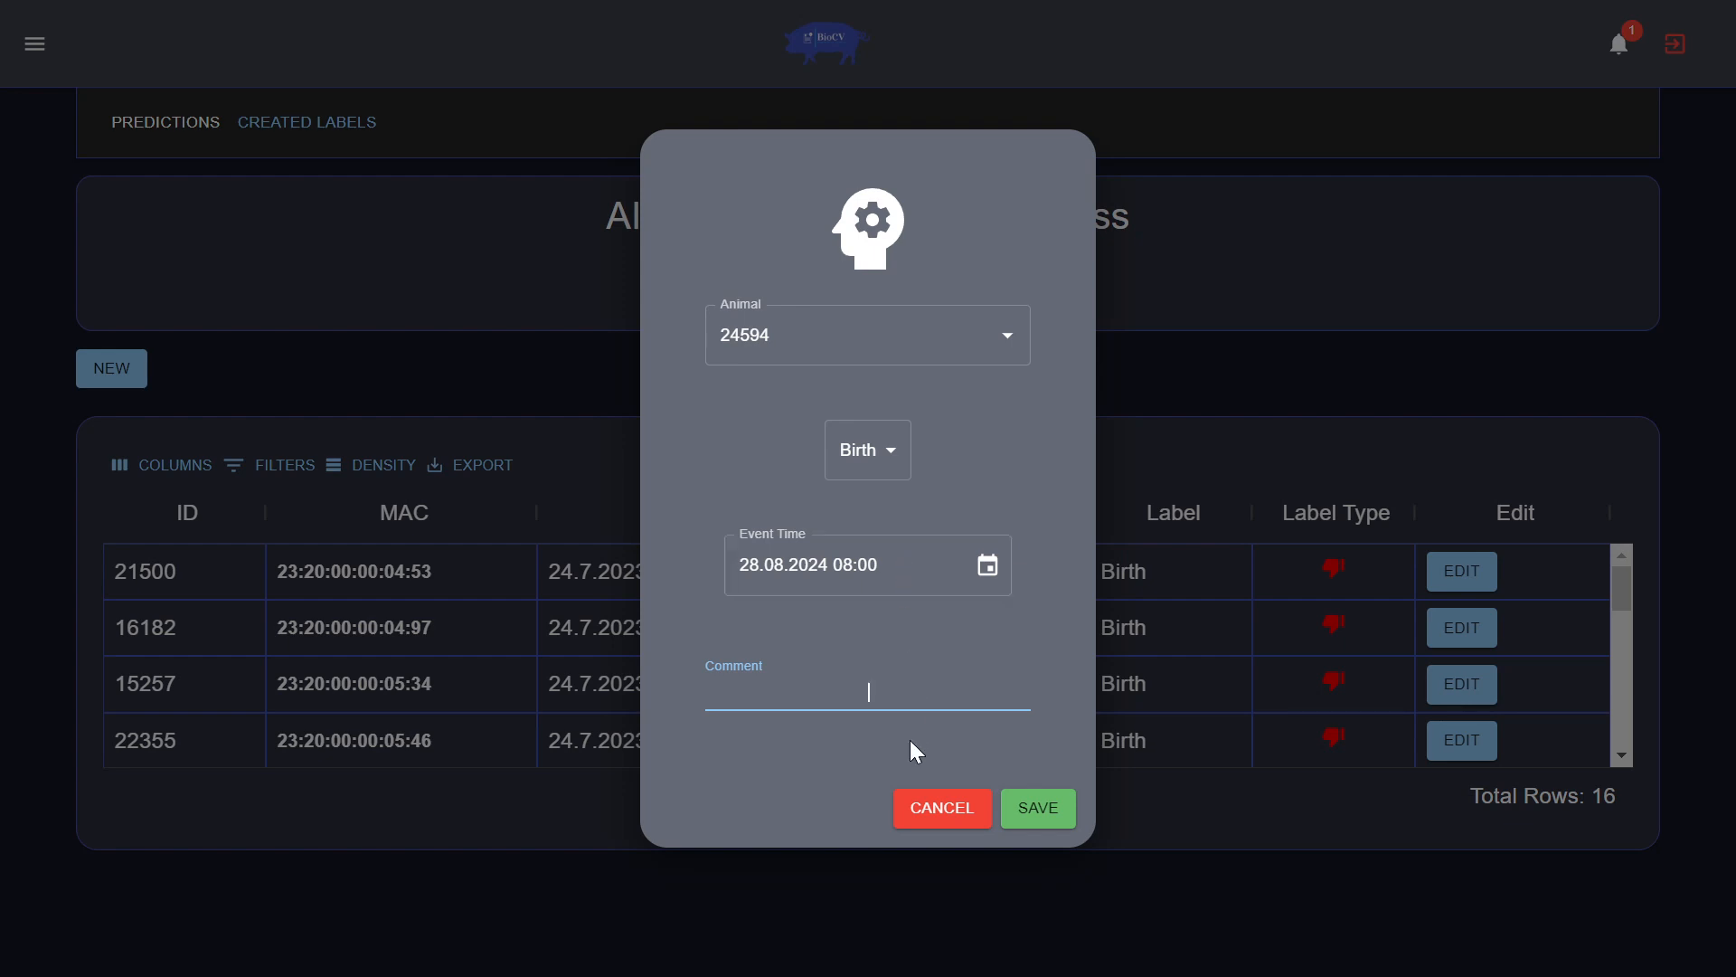
pyautogui.click(919, 823)
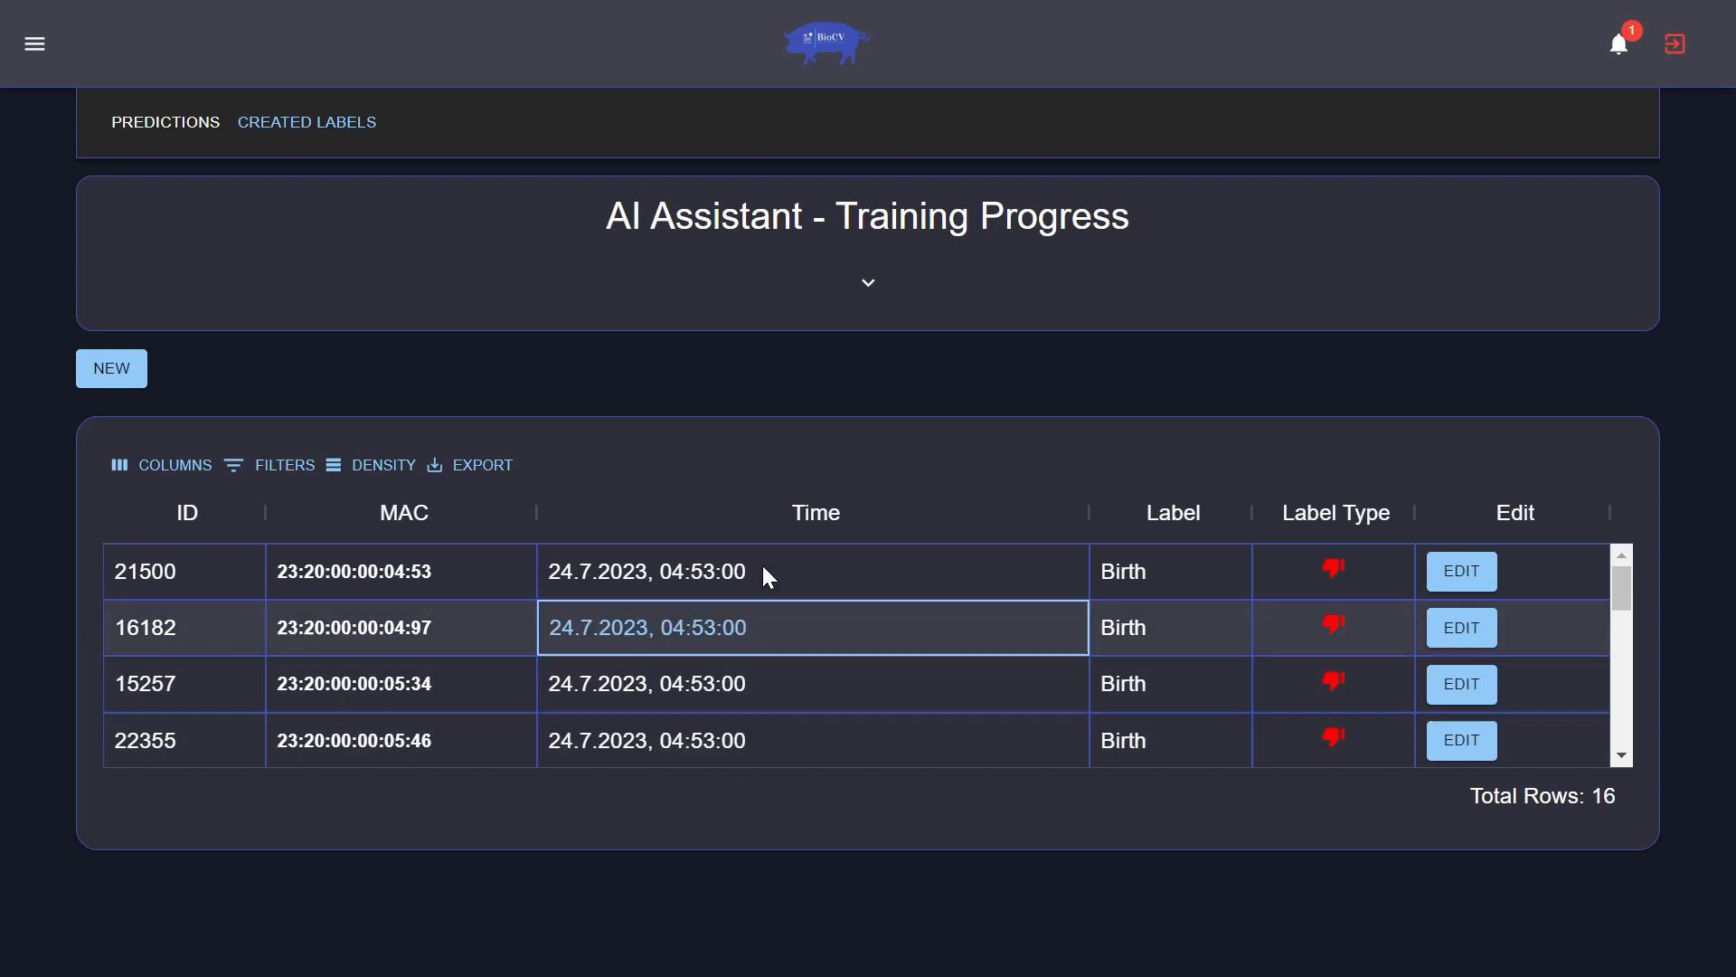
# Step: Expand the AI Assistant training progress section to examine the model status and progress per event, and collapse it
pyautogui.click(870, 299)
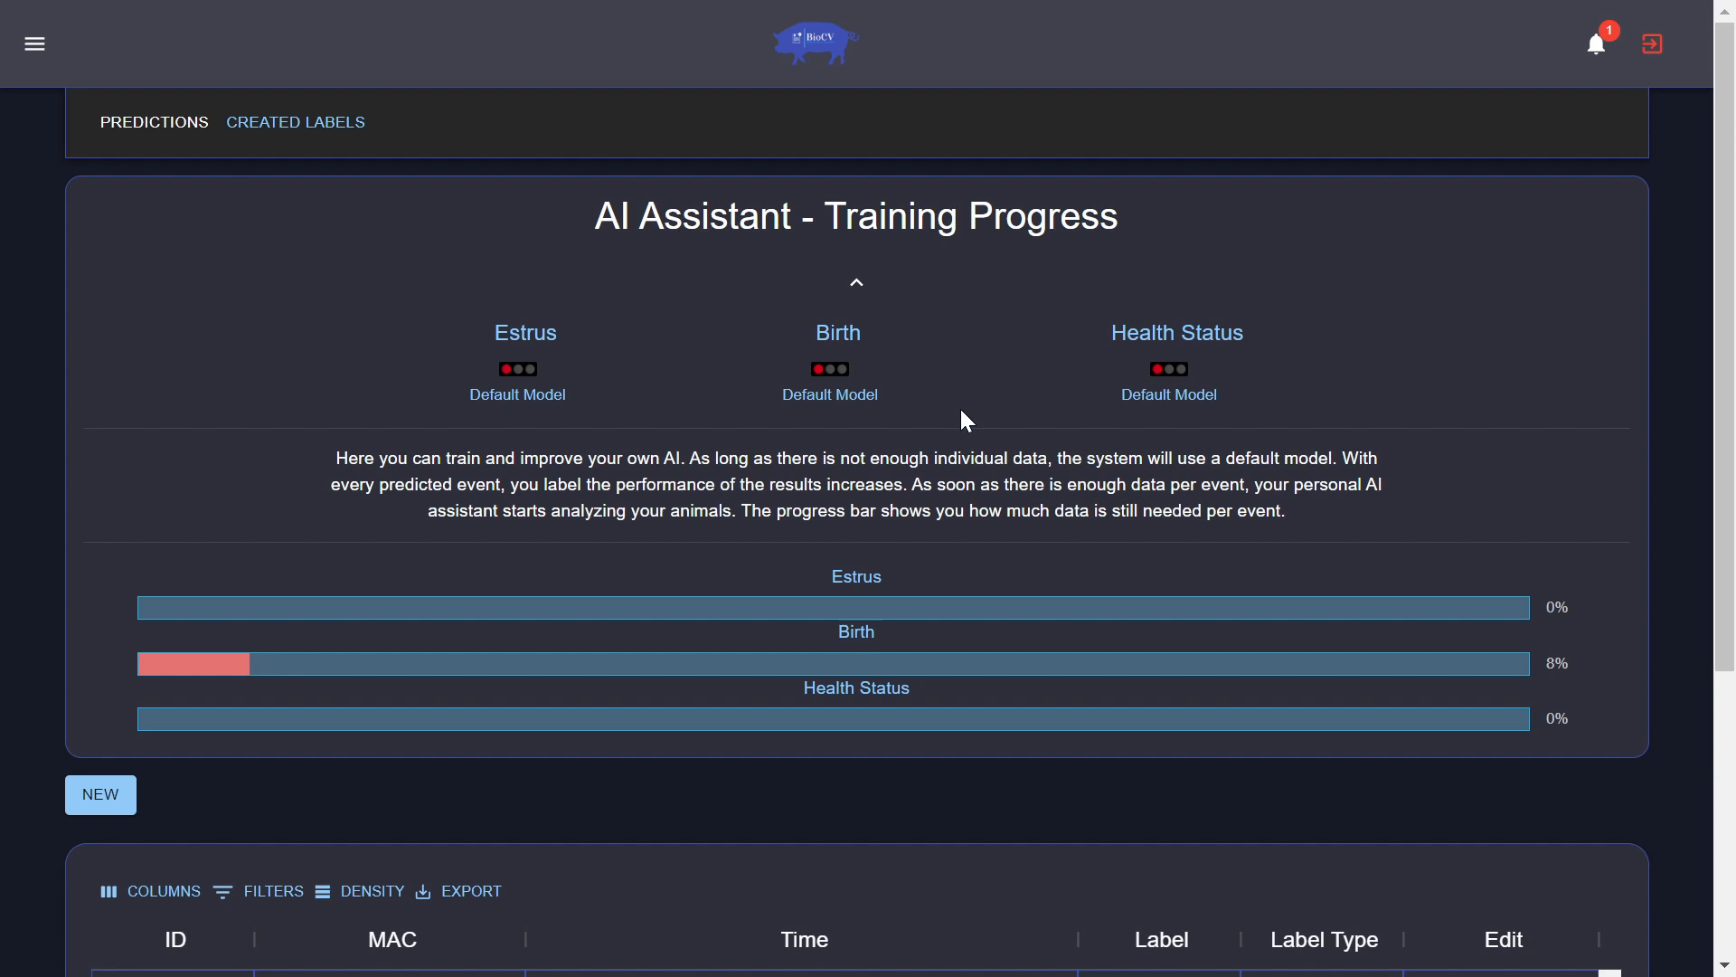
pyautogui.click(861, 286)
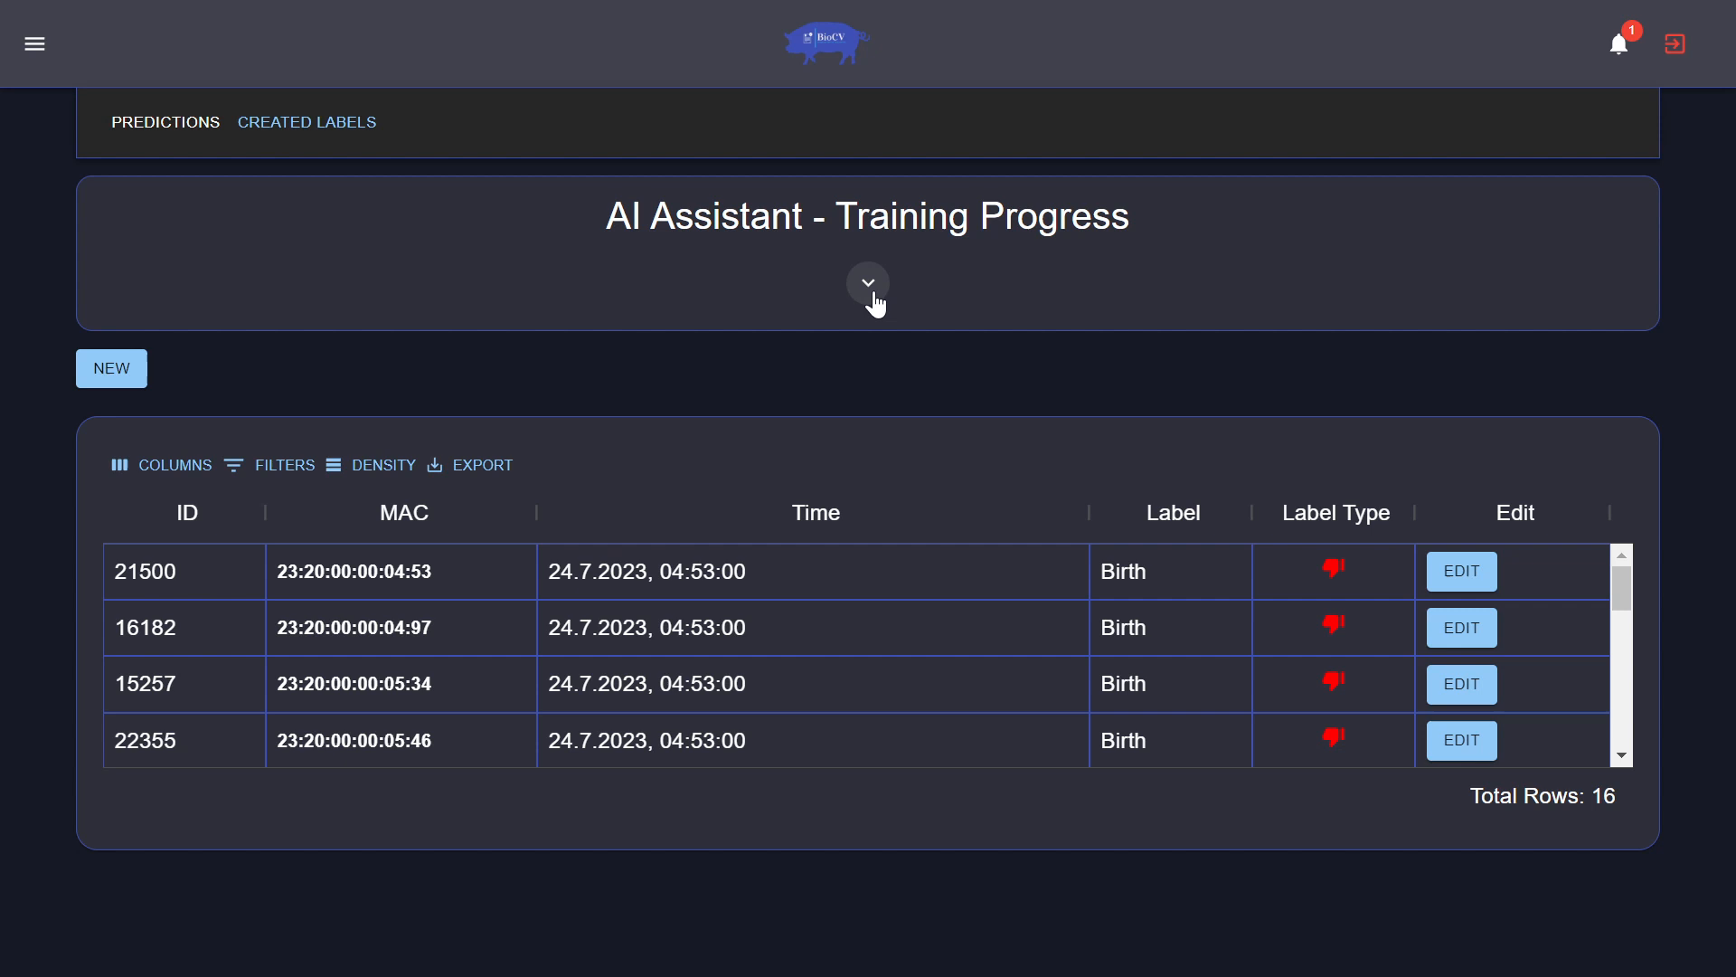
# Step: Open the Wartebereich group in the Barn overview and examine its temperature and humidity charts and animal table
pyautogui.click(24, 41)
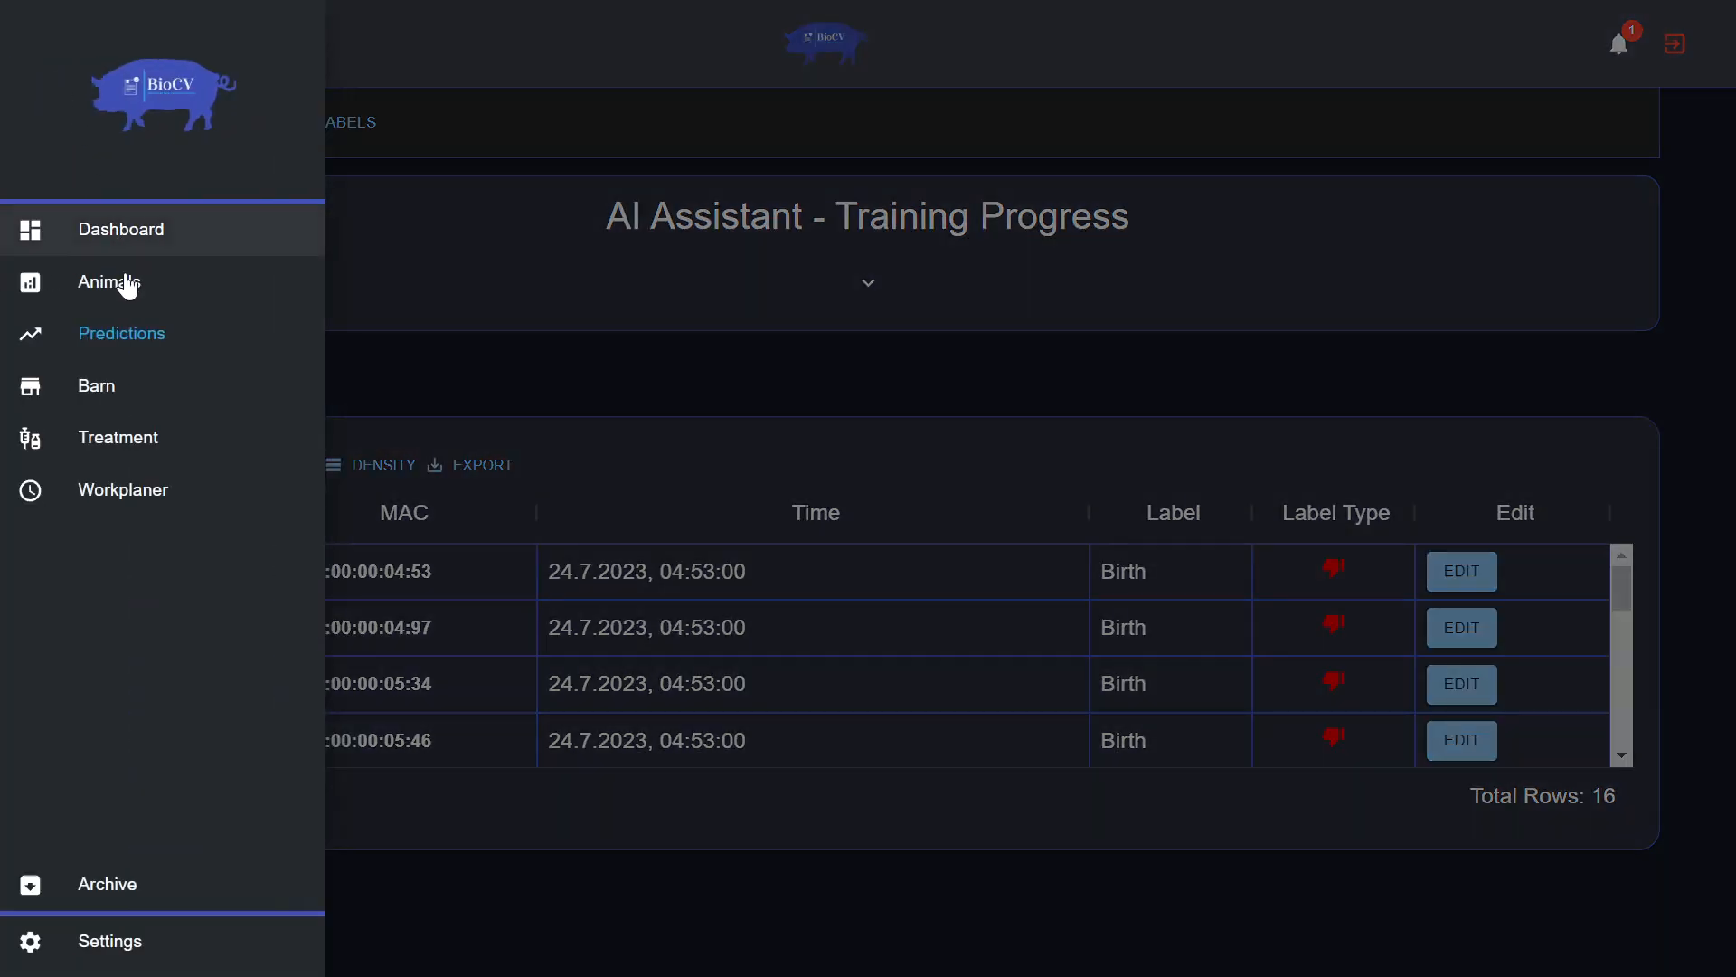
pyautogui.click(159, 408)
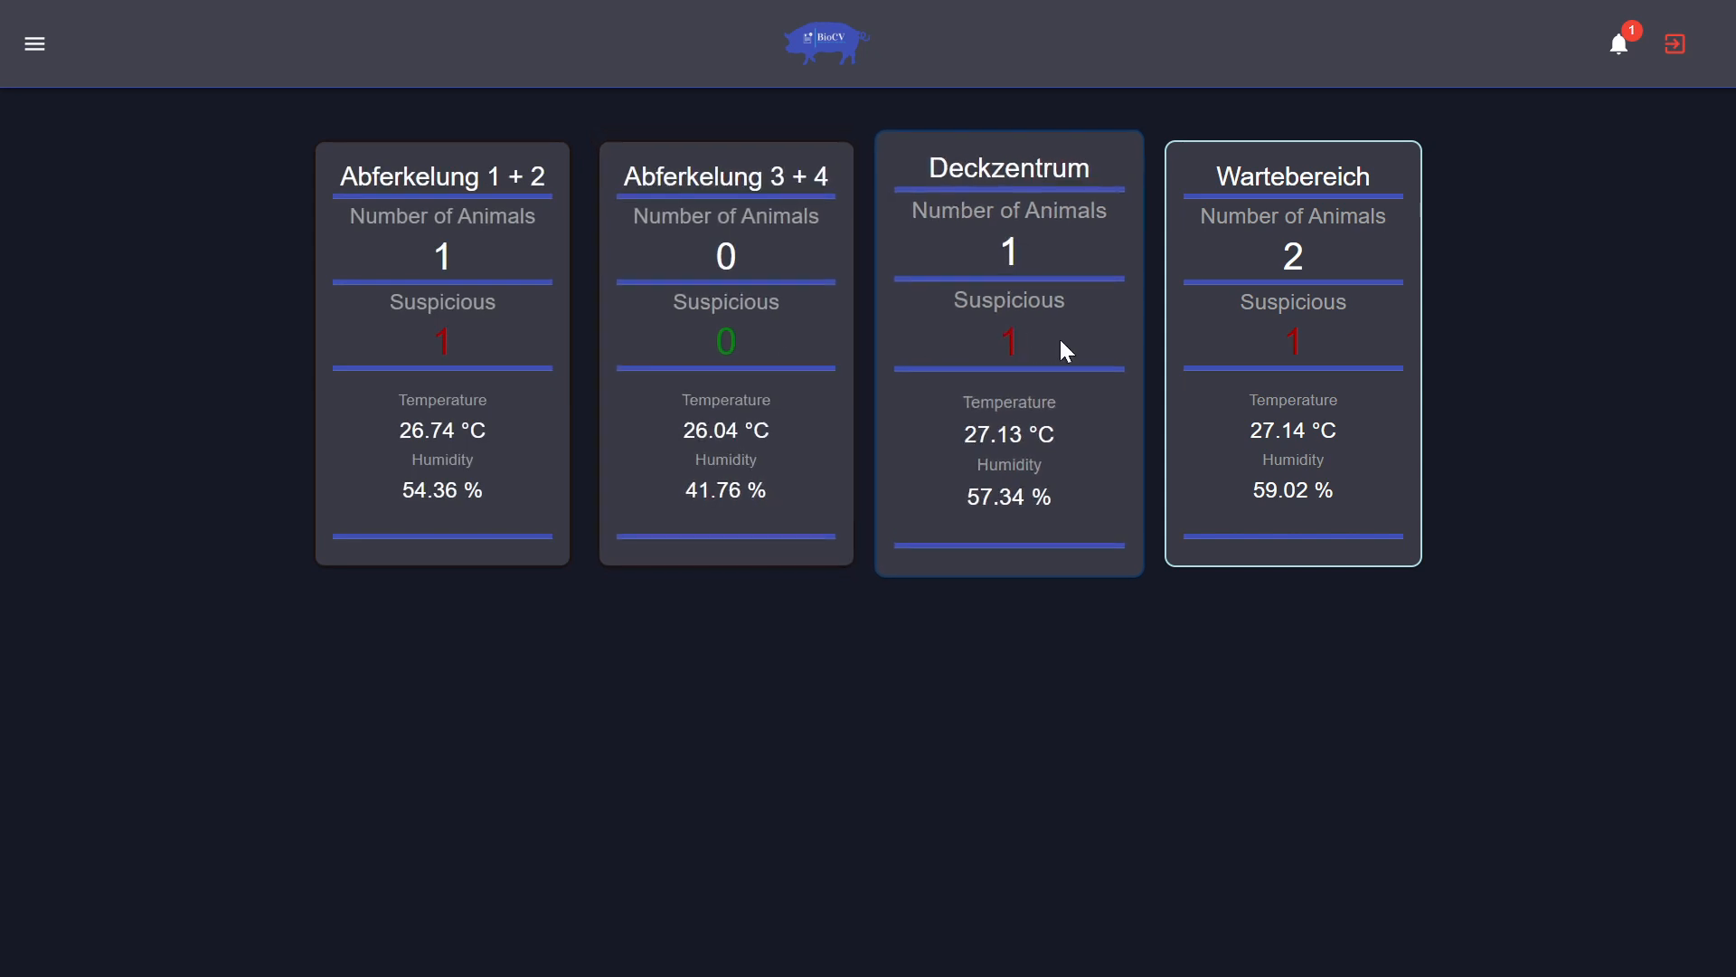
pyautogui.click(1396, 344)
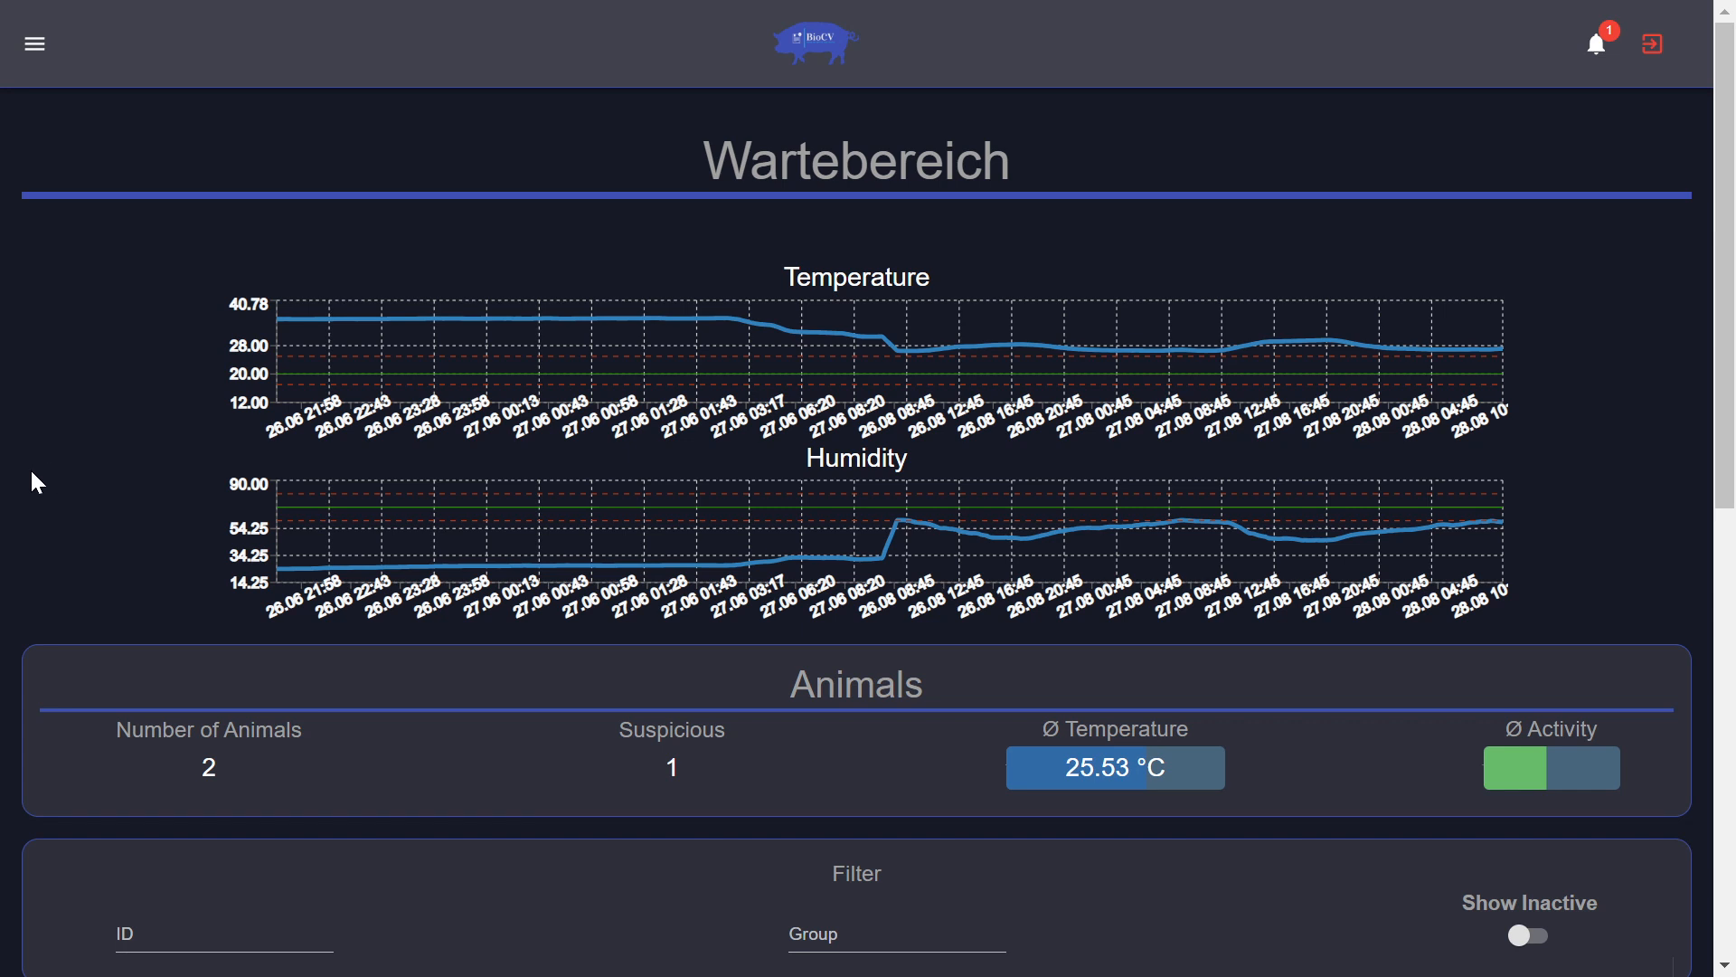
pyautogui.moveTo(397, 371)
pyautogui.scroll(-5, 96, 389)
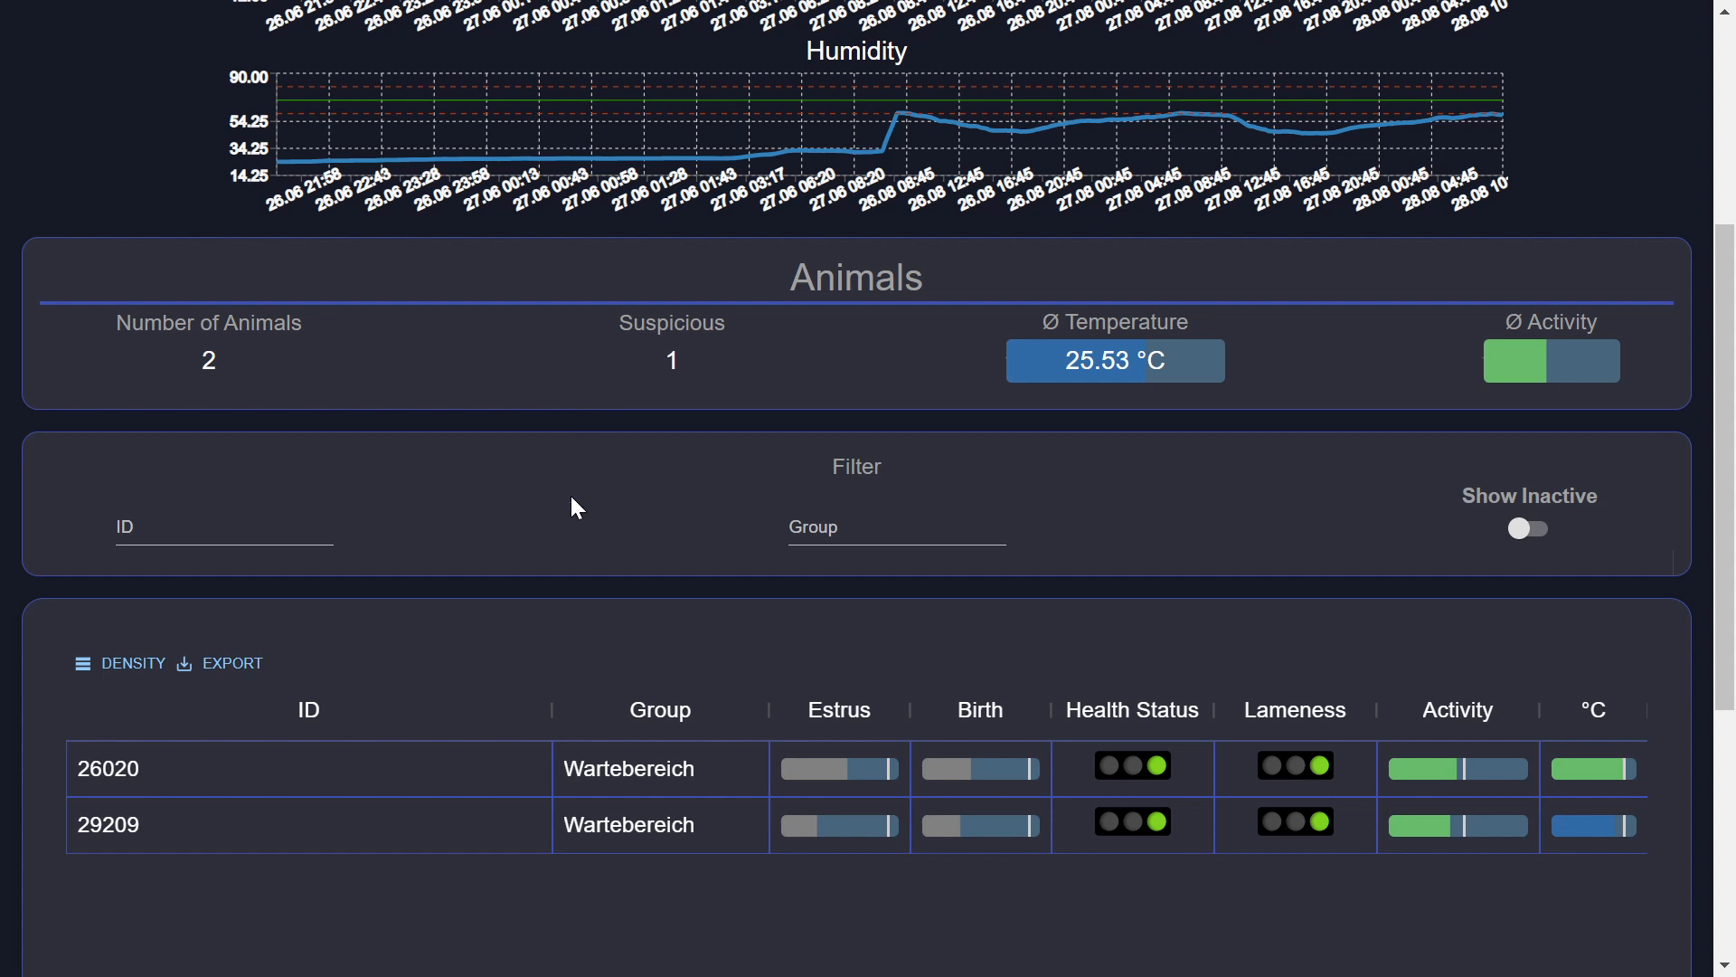
# Step: Review the Wartebereich group's charts and animal table, and open the detail page of animal 26020
pyautogui.scroll(-3, 571, 499)
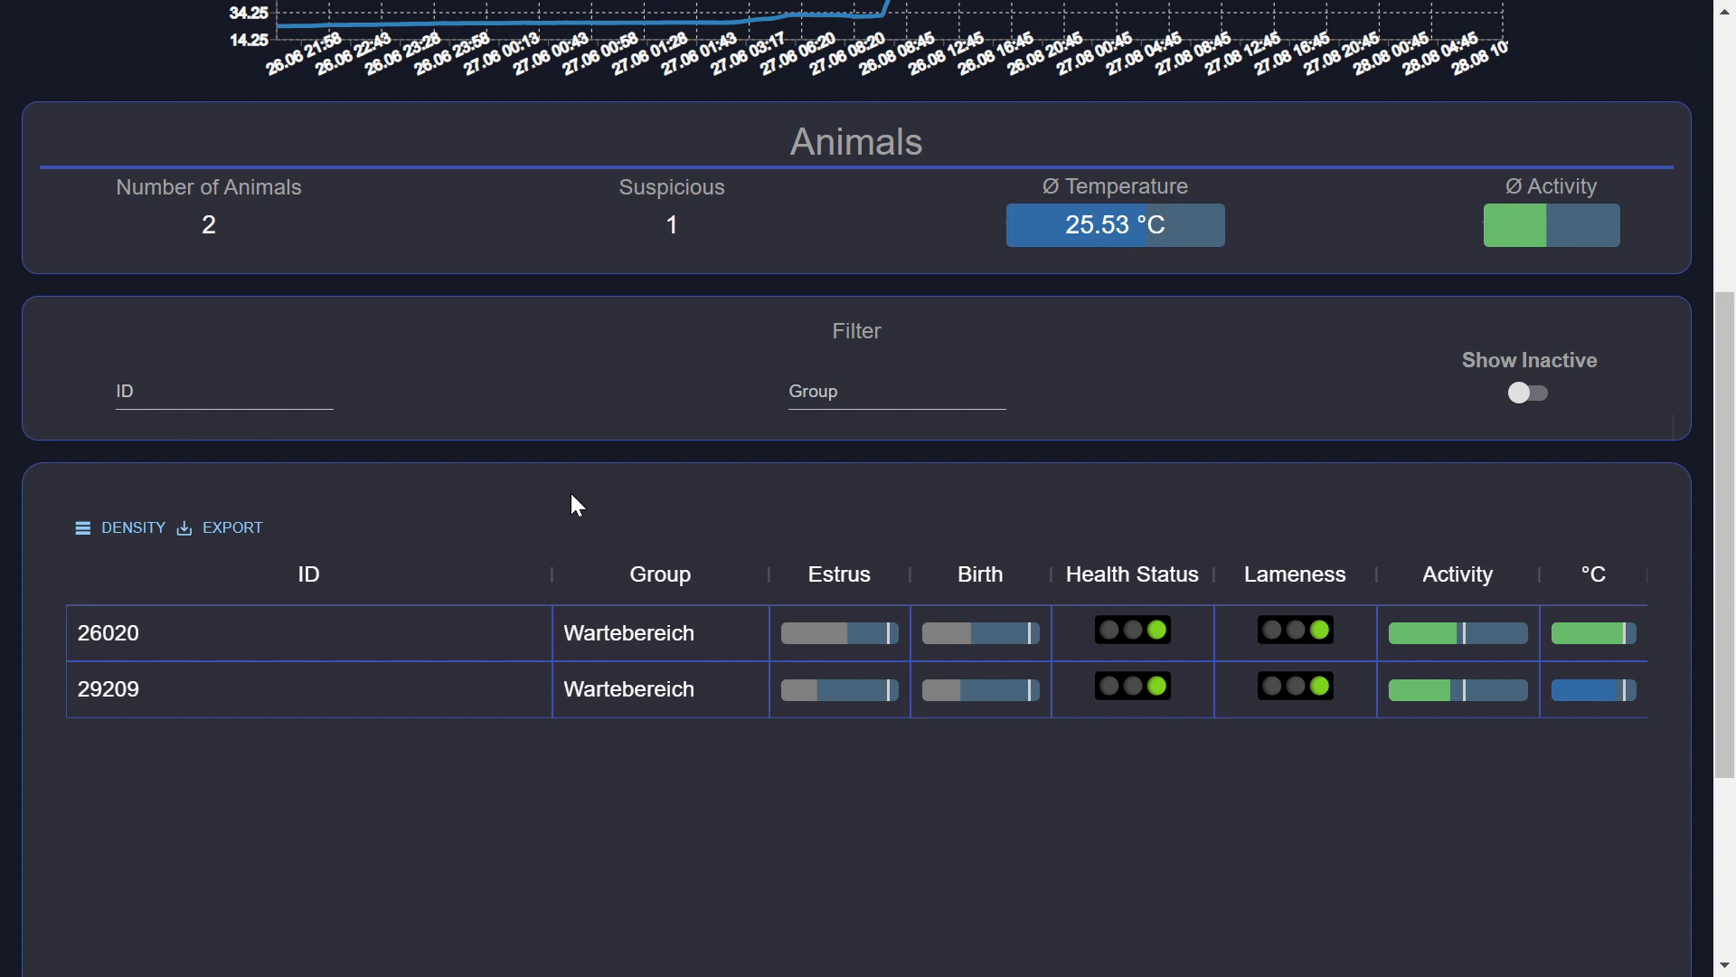
pyautogui.scroll(-3, 577, 505)
pyautogui.click(574, 495)
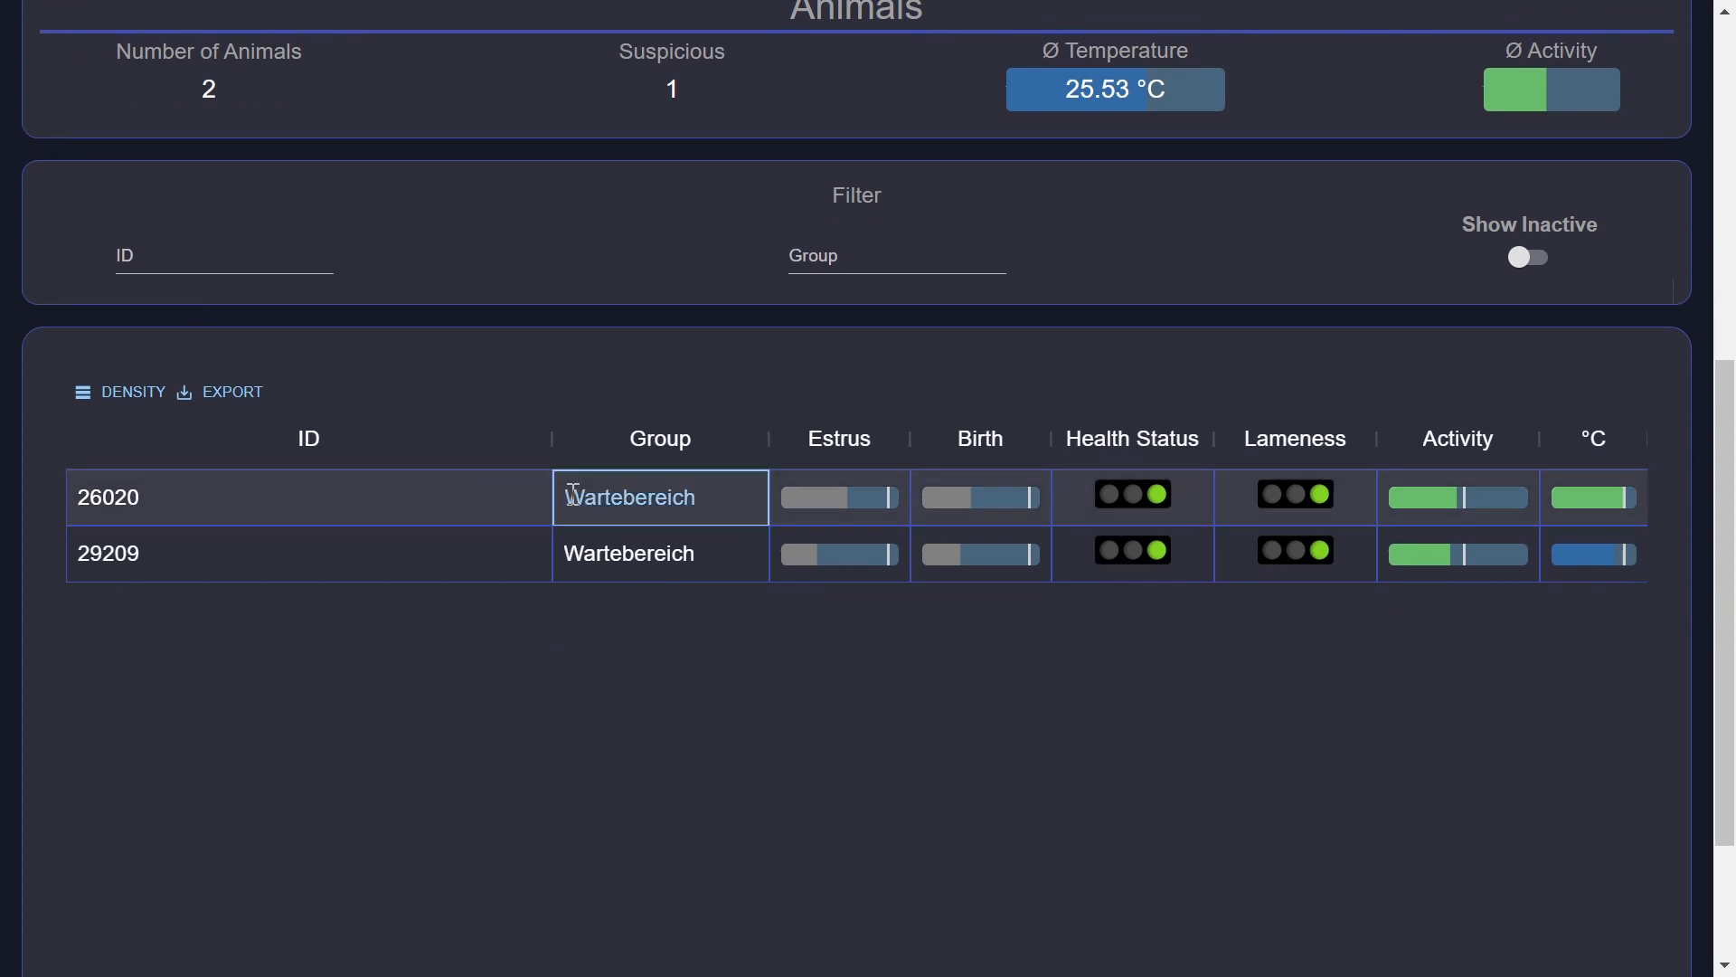
pyautogui.scroll(8, 571, 493)
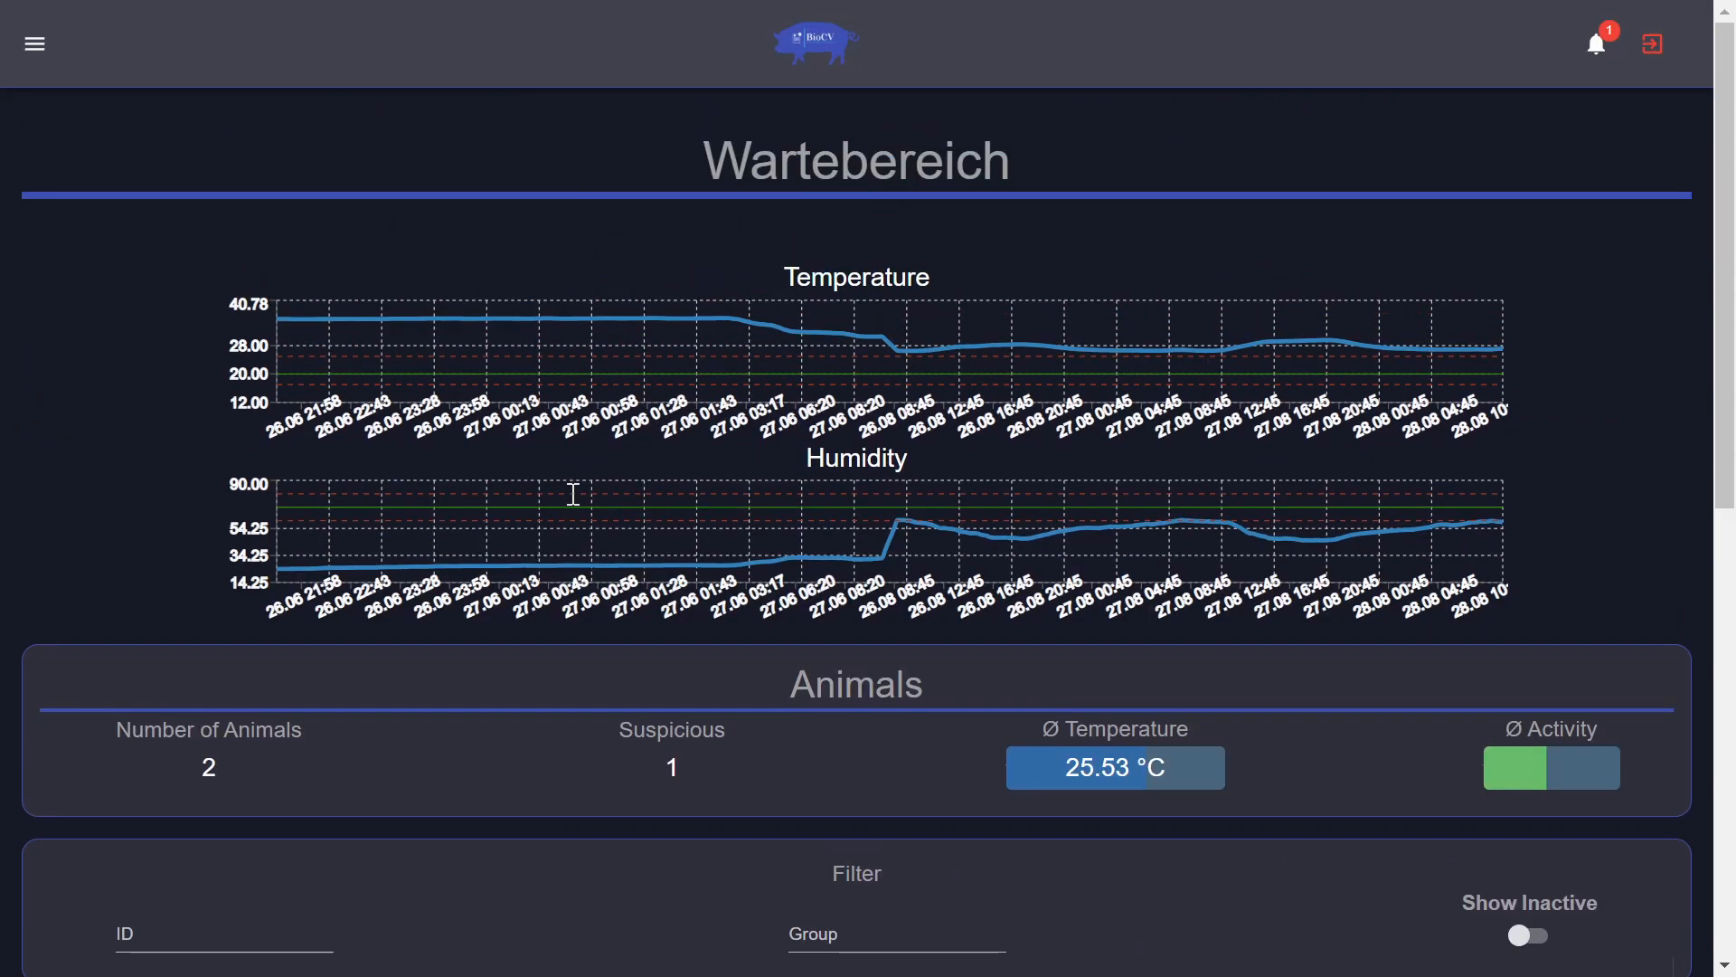
pyautogui.scroll(-8, 572, 496)
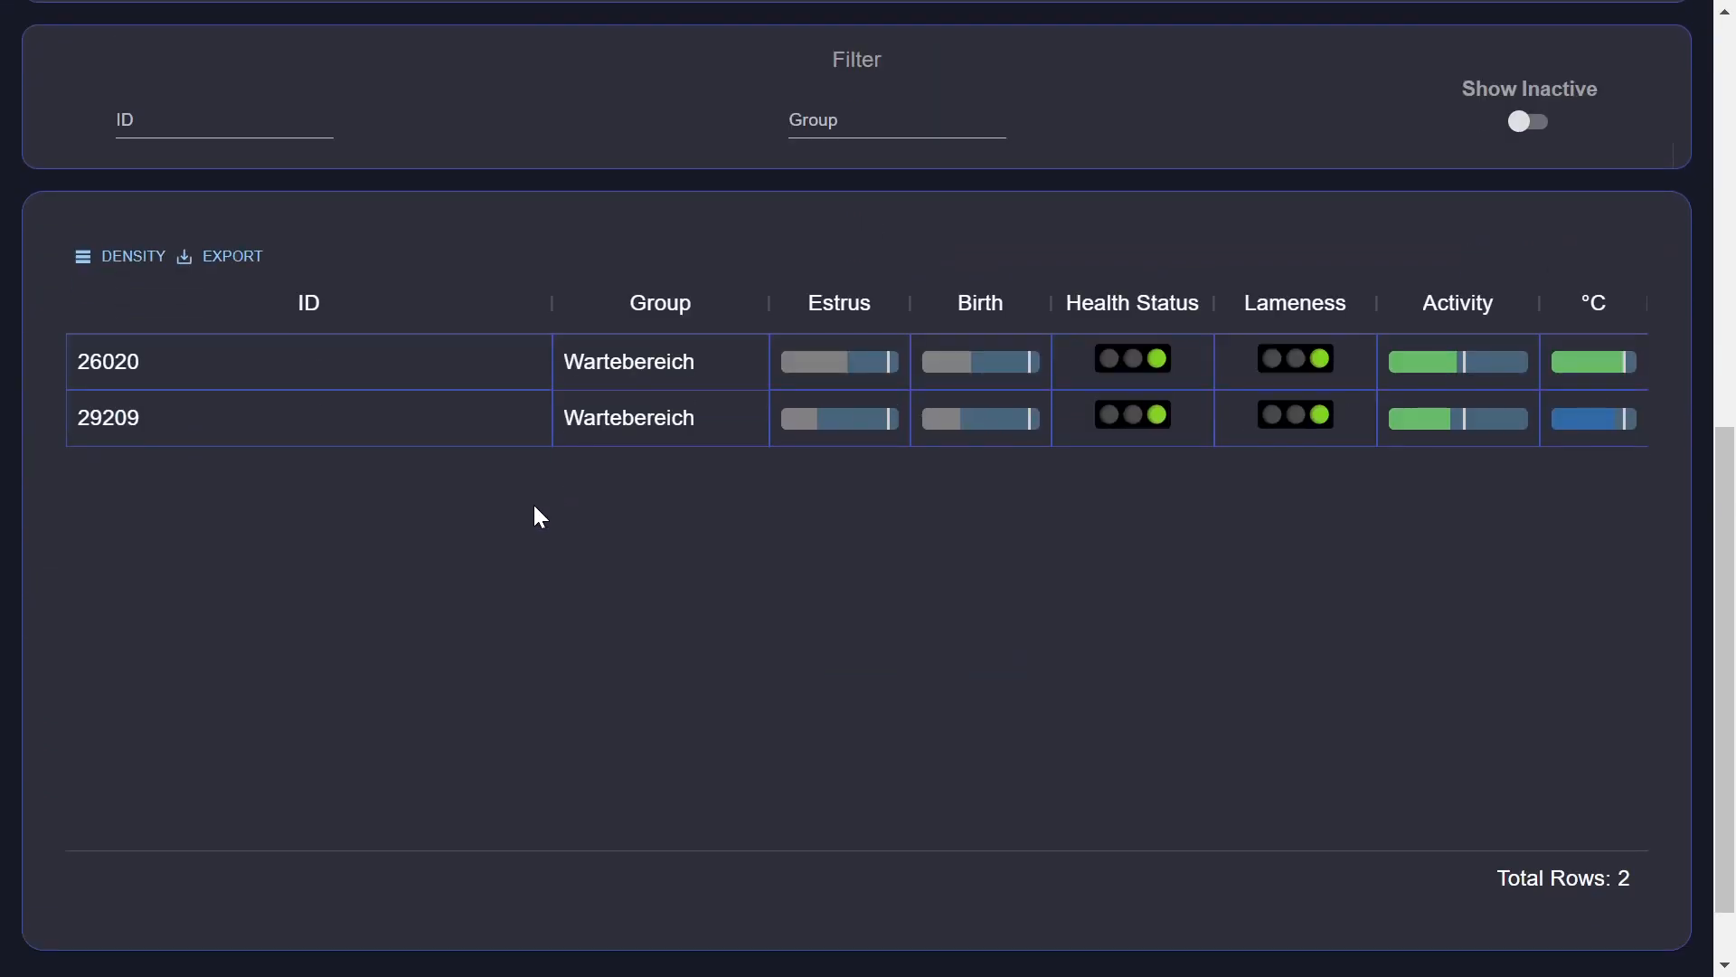
pyautogui.click(158, 412)
pyautogui.click(132, 375)
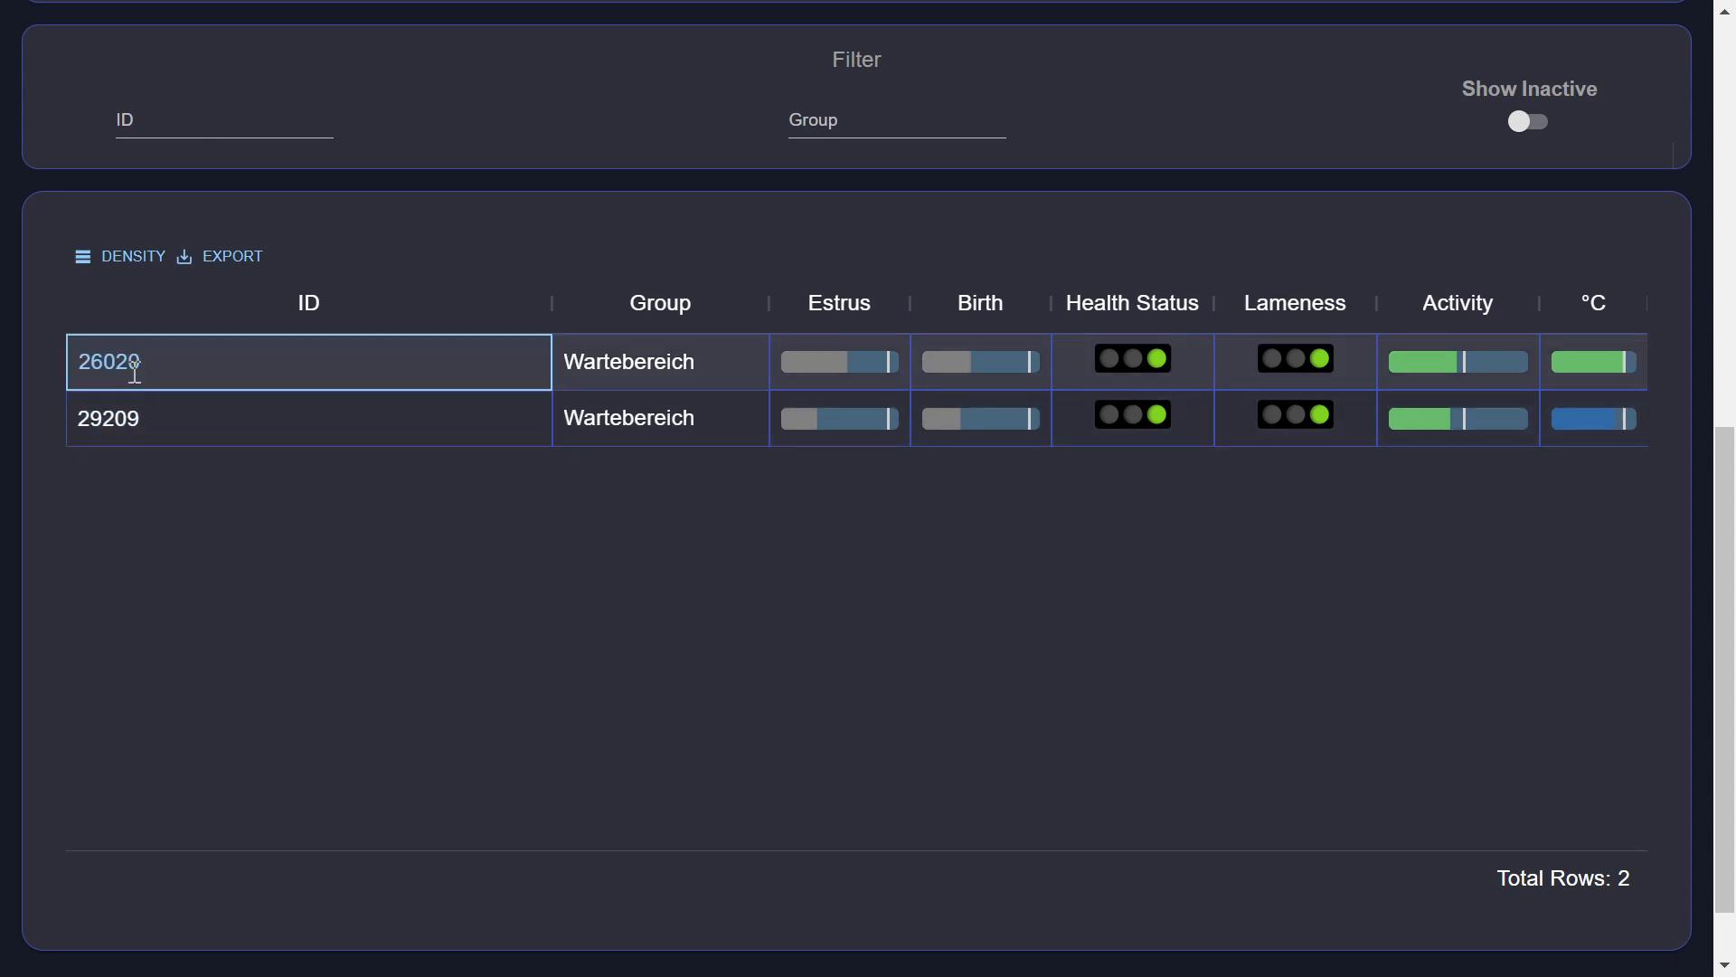
pyautogui.click(134, 364)
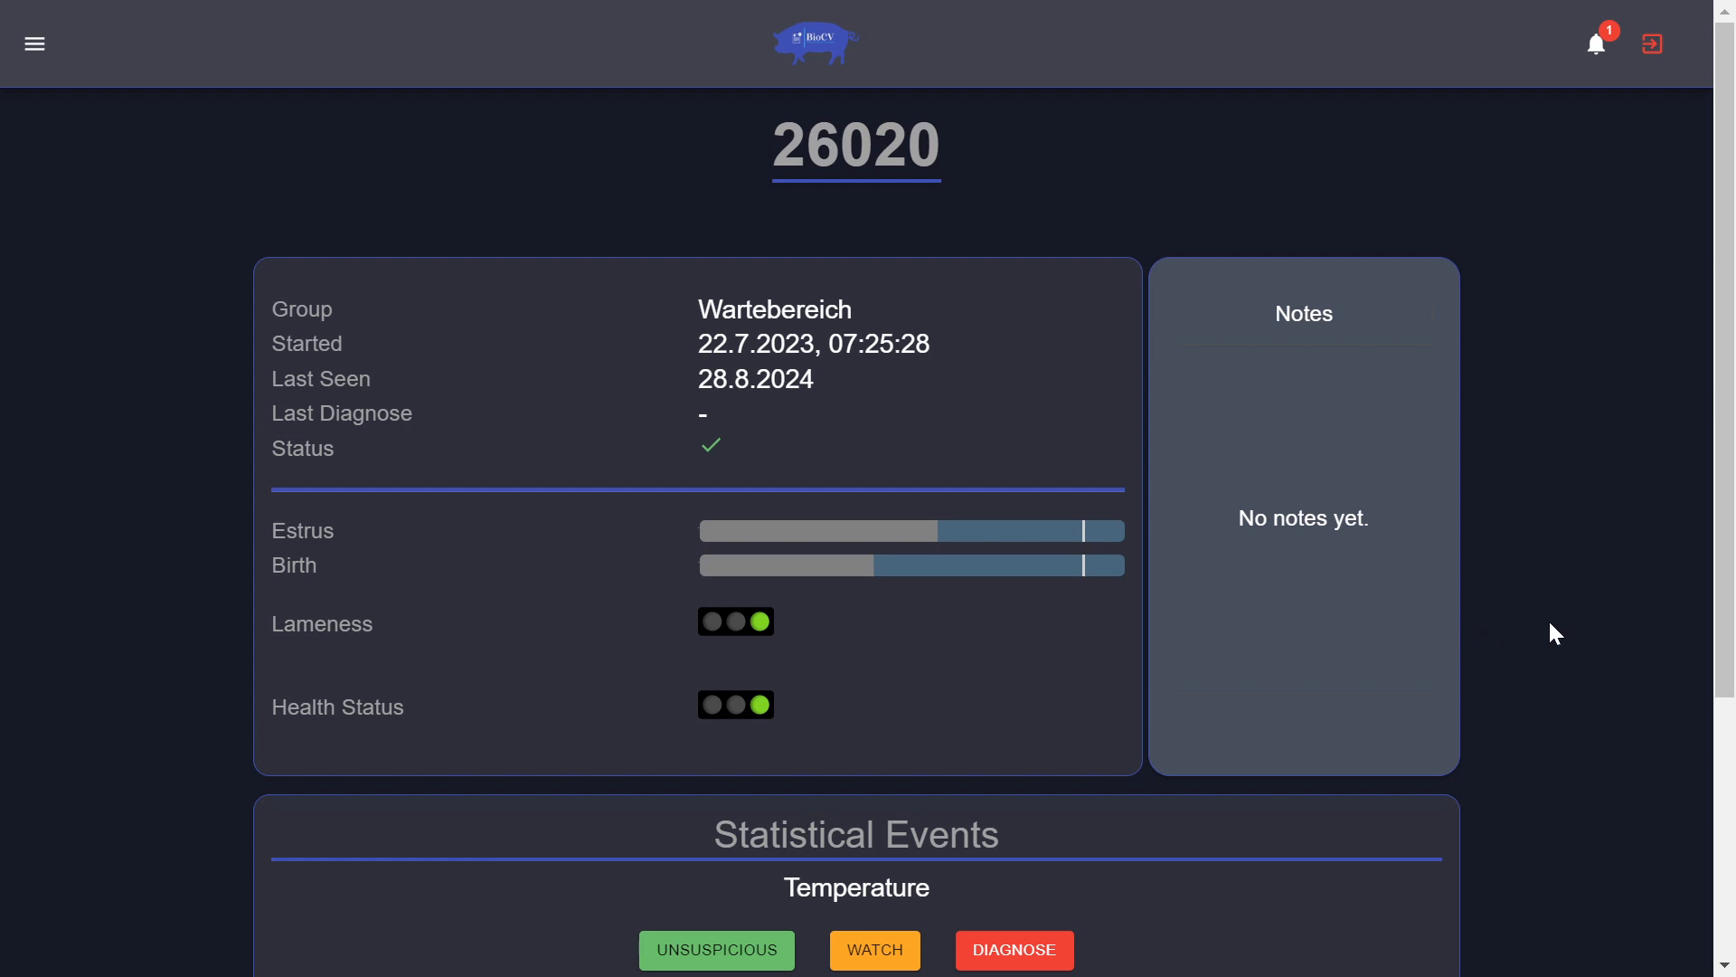
# Step: Examine the animal's details and the diagnosis types offered for its temperature event, cancelling the diagnosis without saving
pyautogui.scroll(-2, 1573, 620)
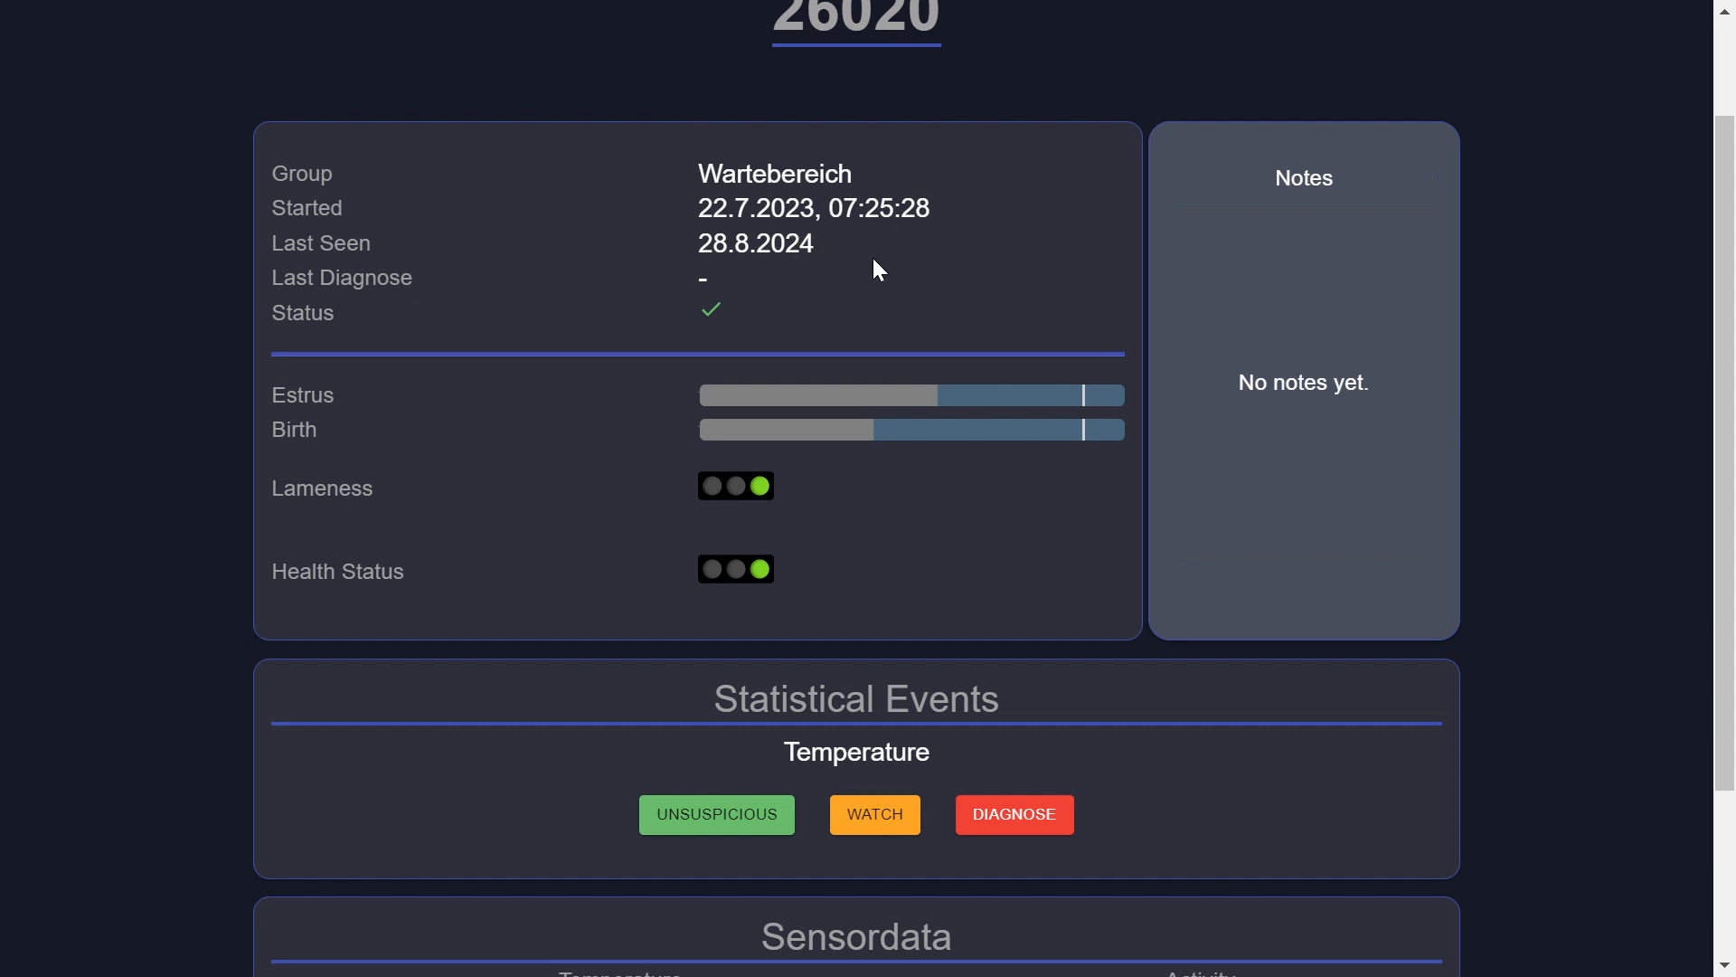
pyautogui.scroll(-3, 873, 260)
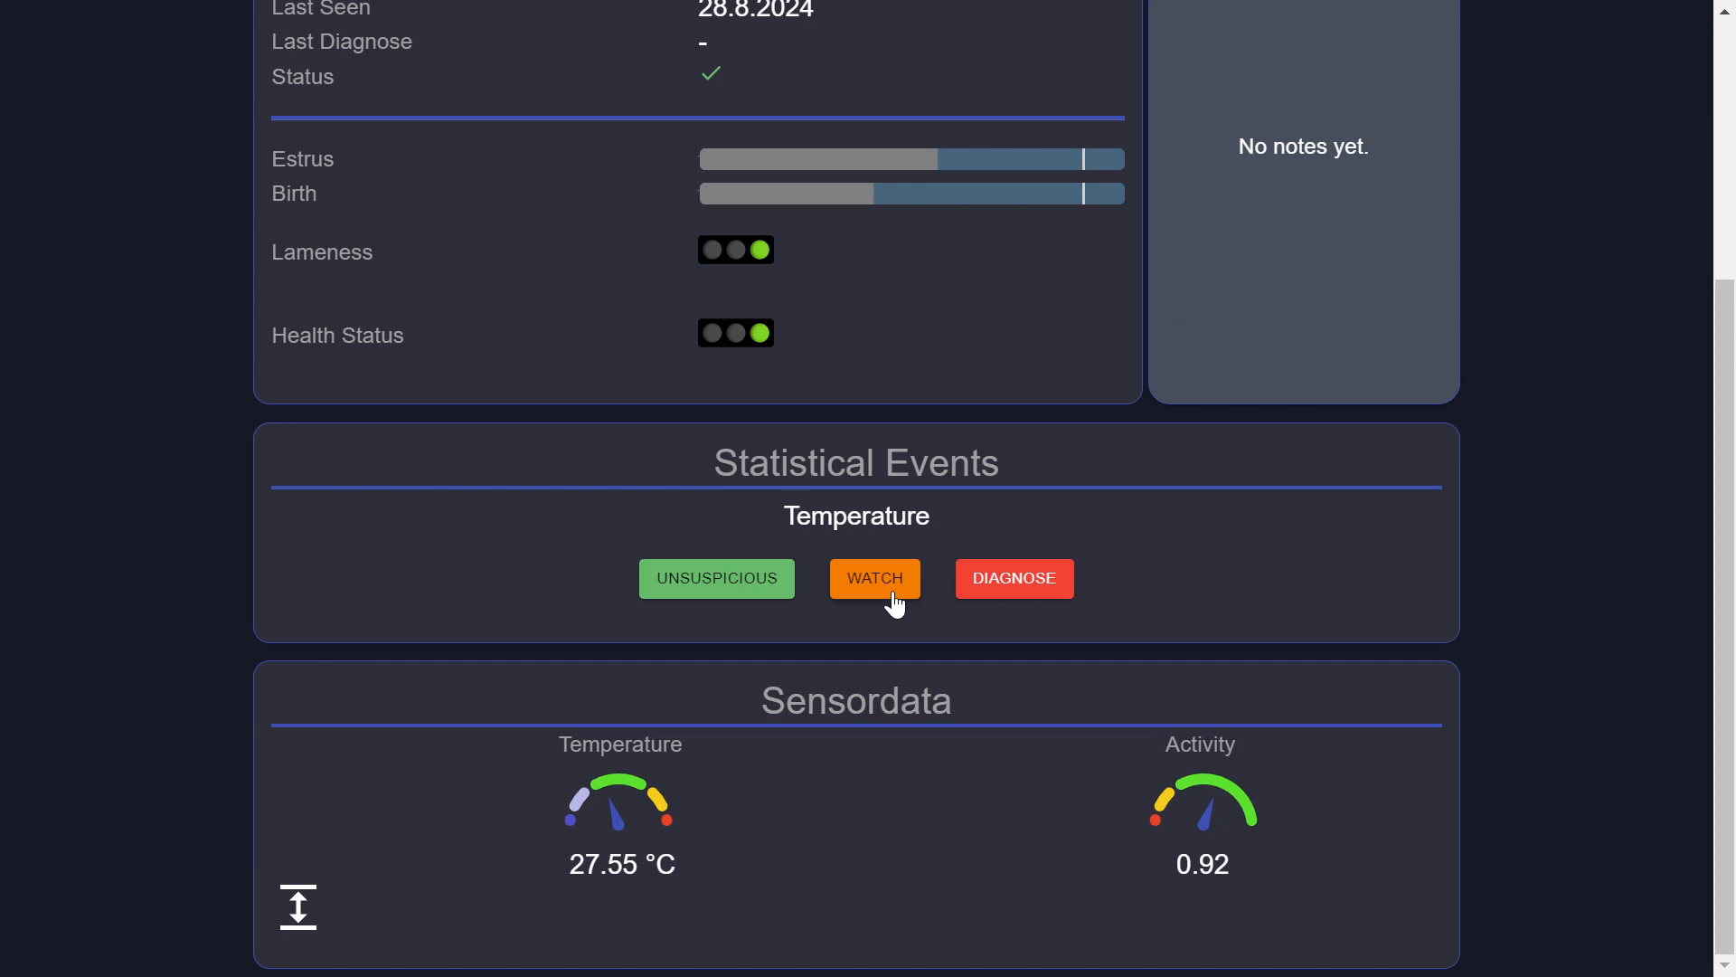
pyautogui.click(1014, 583)
pyautogui.click(796, 457)
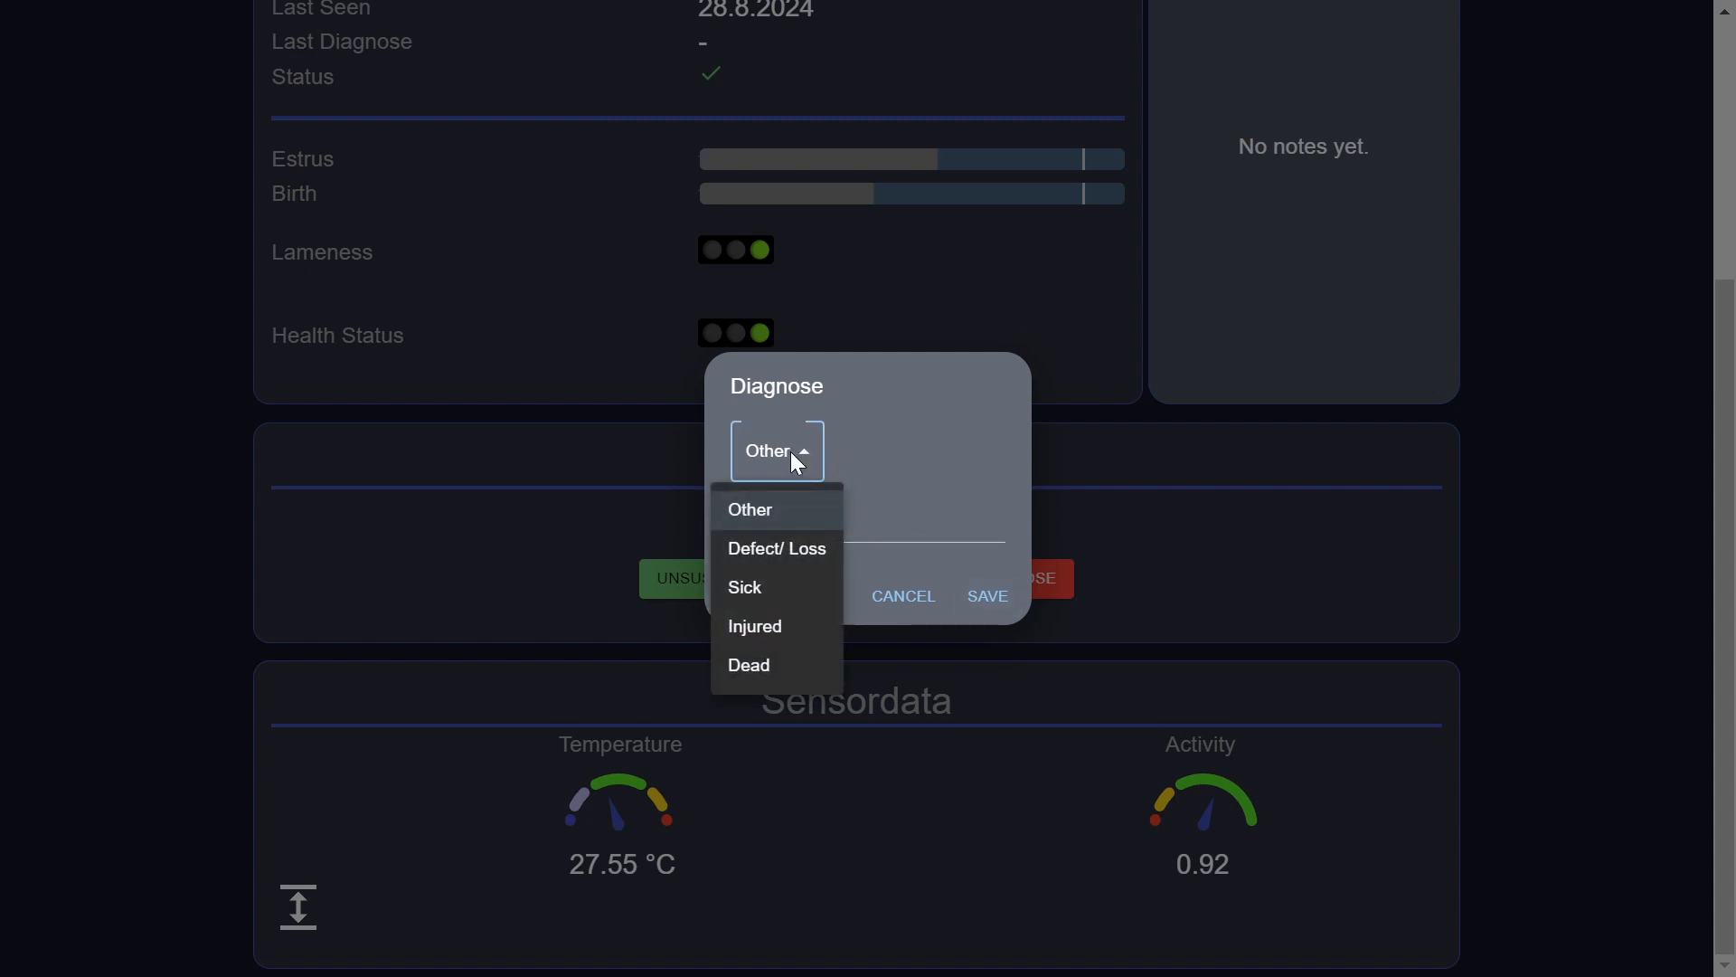
pyautogui.click(867, 476)
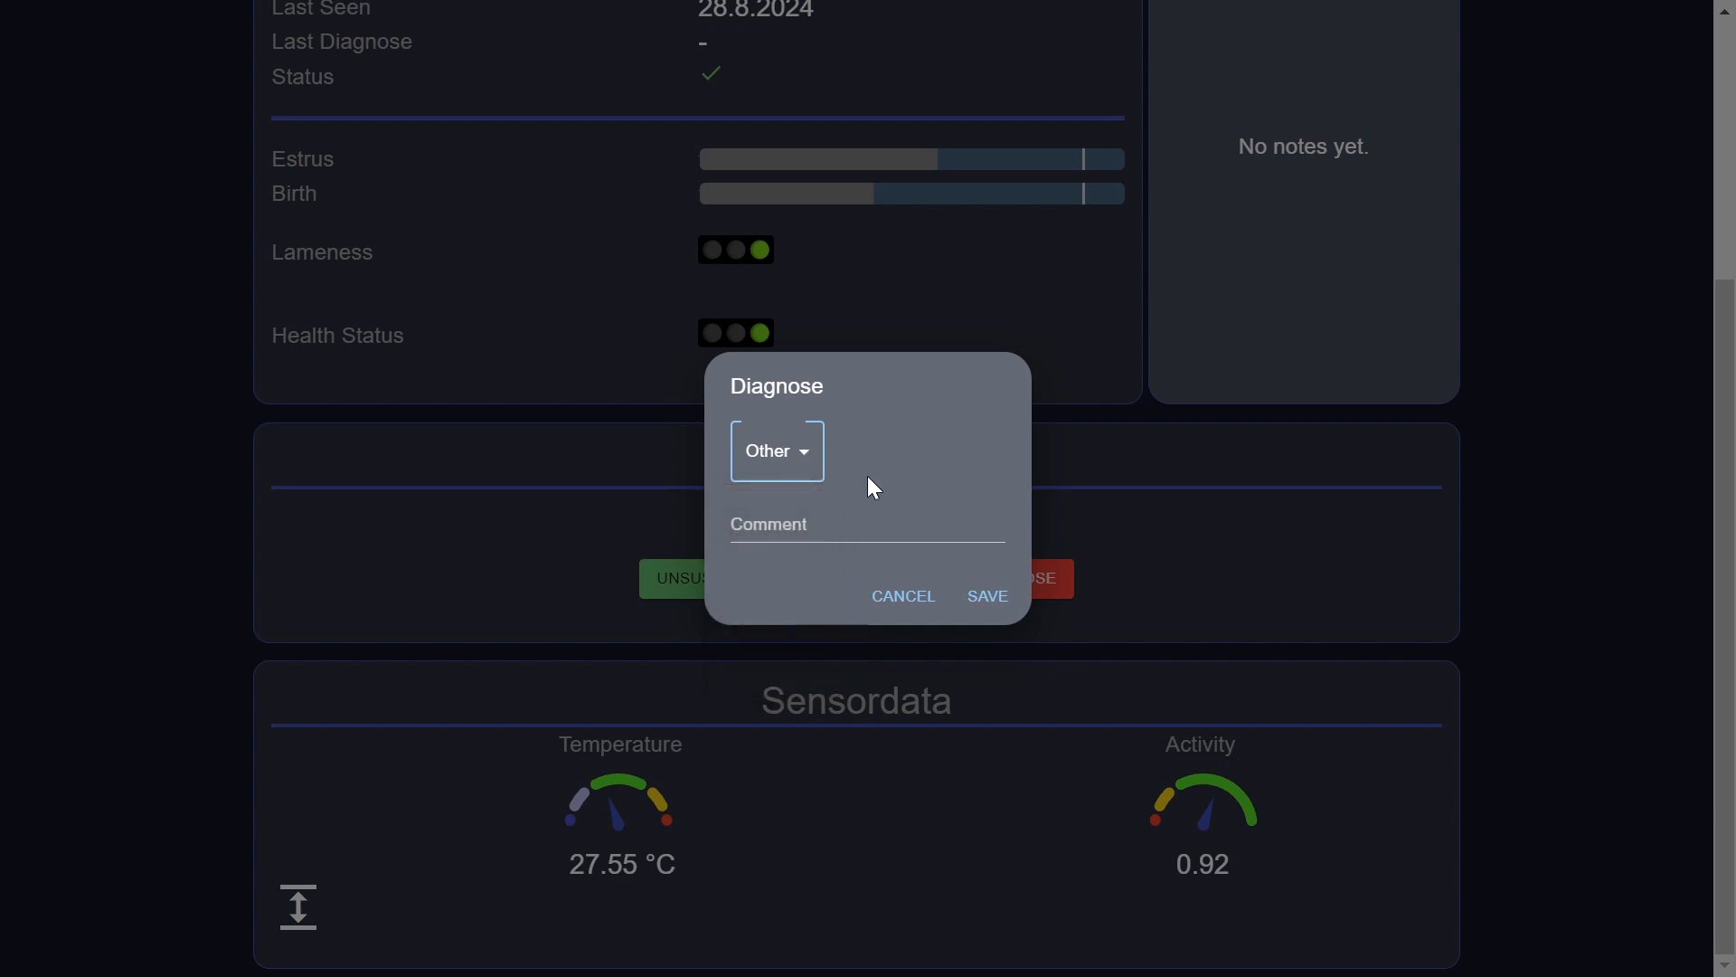
pyautogui.click(890, 617)
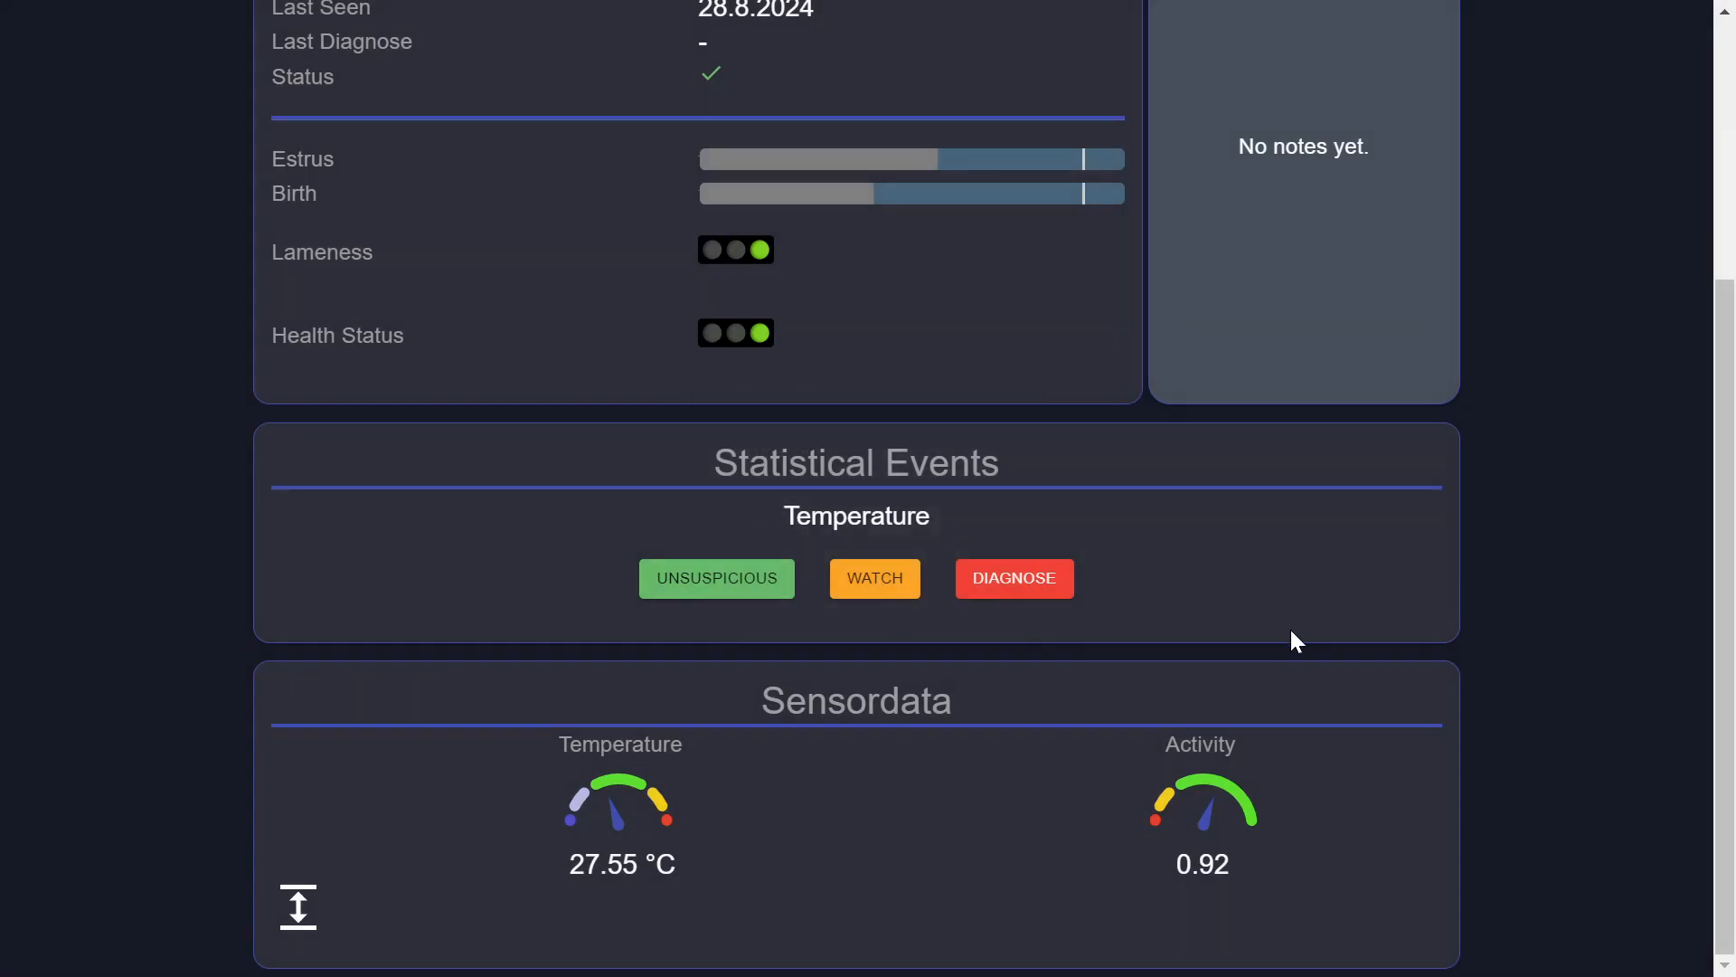
# Step: Expand the animal's sensor data and examine the temperature and activity charts for the days range
pyautogui.click(299, 907)
pyautogui.scroll(-6, 226, 737)
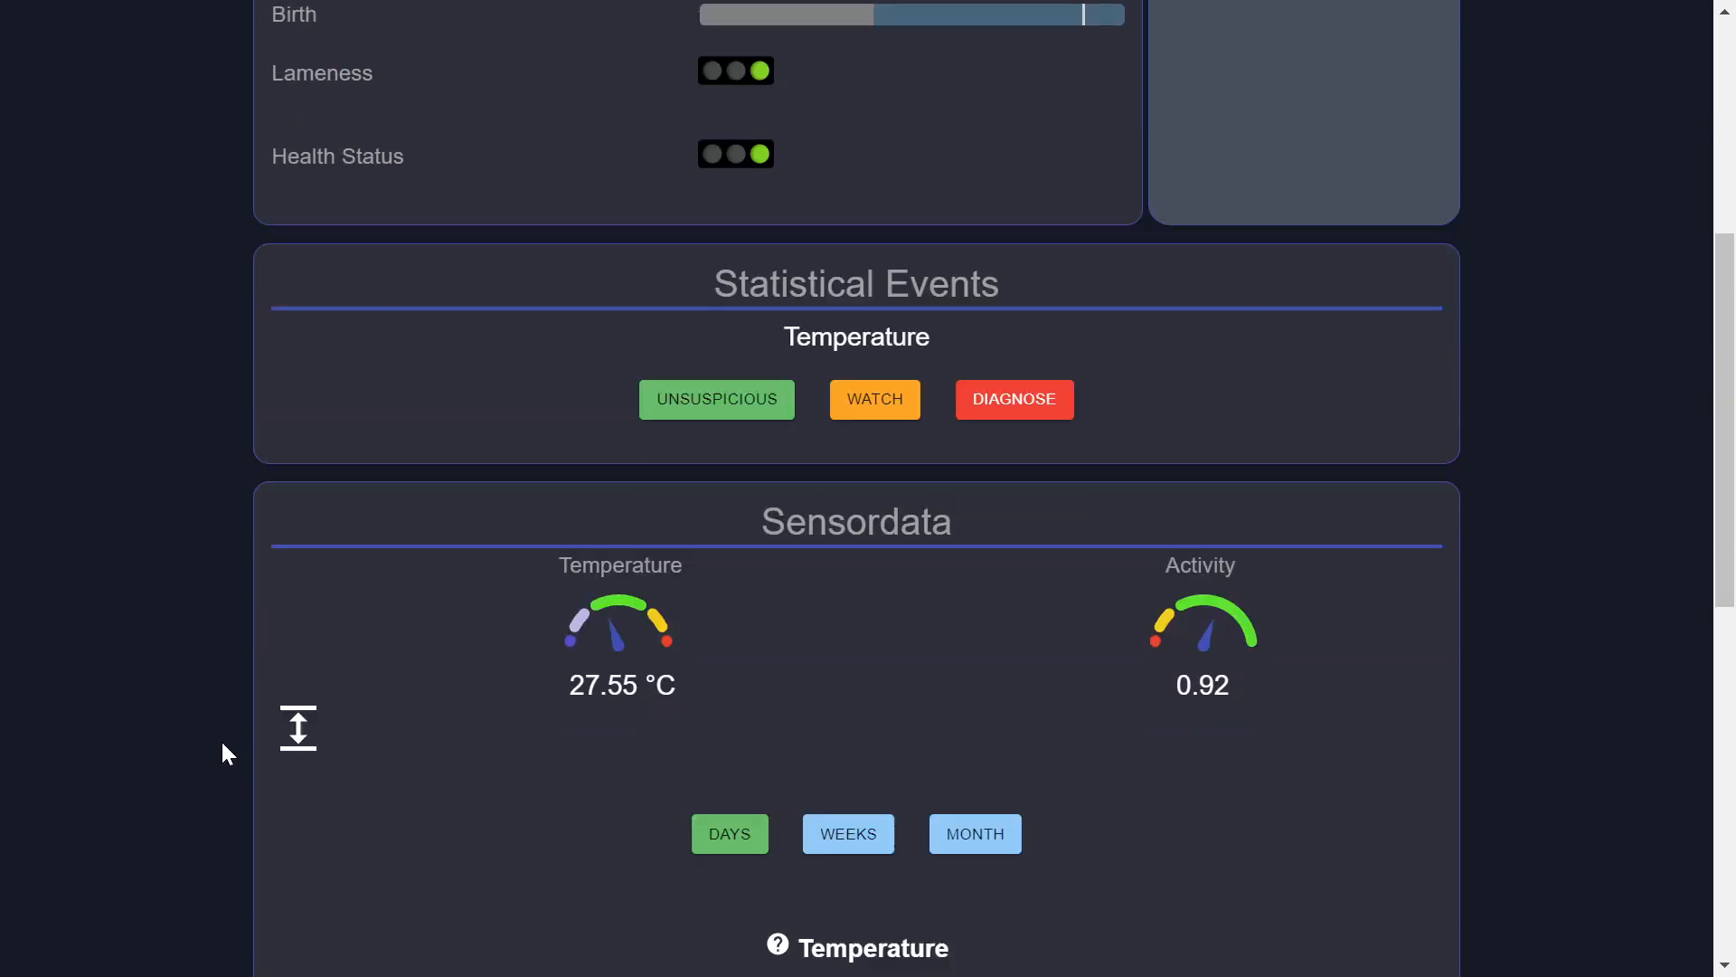
pyautogui.scroll(-4, 226, 737)
pyautogui.scroll(3, 226, 737)
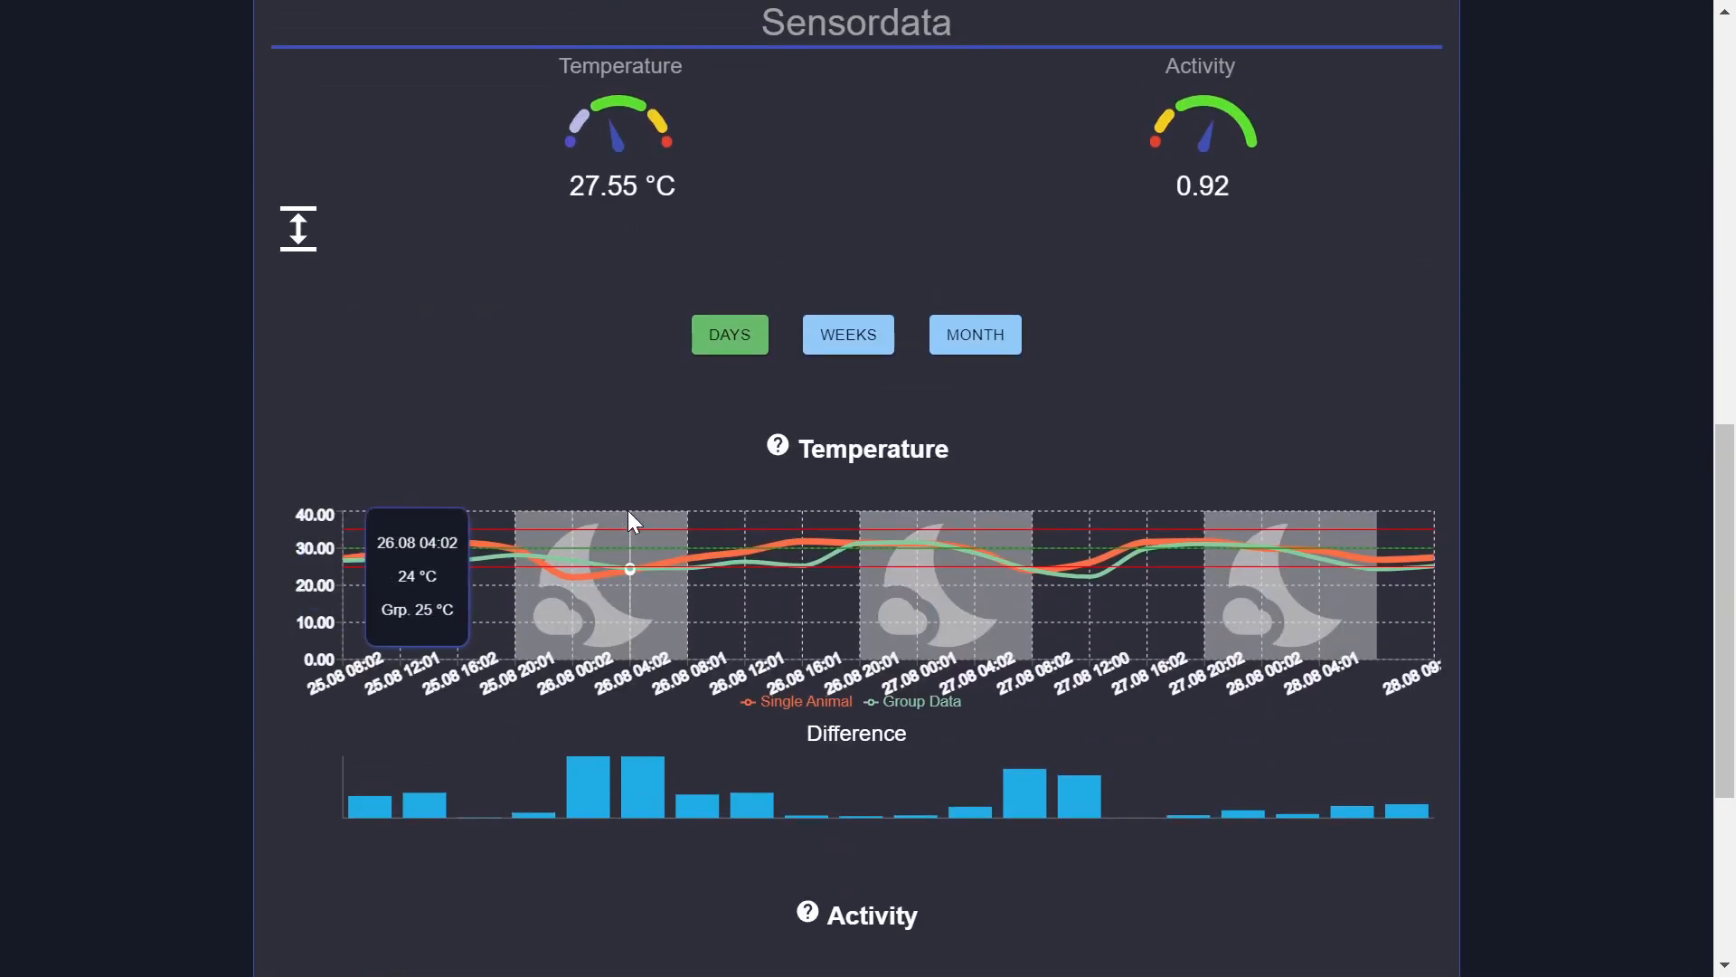
pyautogui.scroll(2, 882, 366)
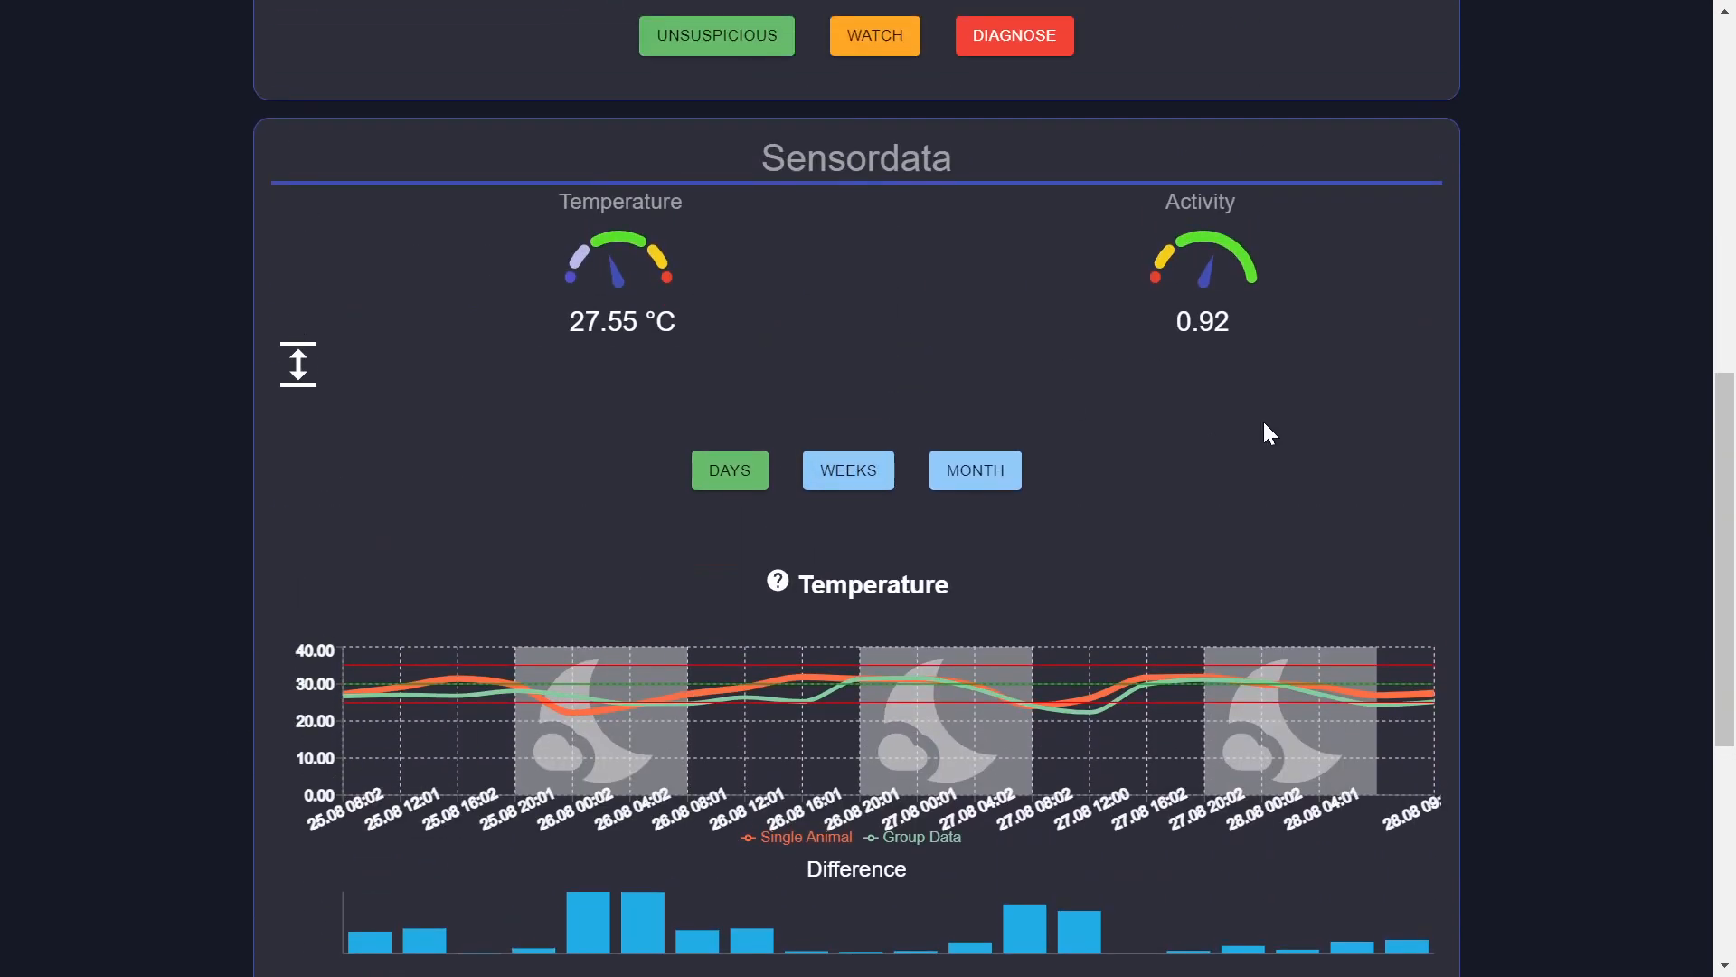
pyautogui.scroll(-3, 1267, 427)
pyautogui.scroll(-2, 1517, 443)
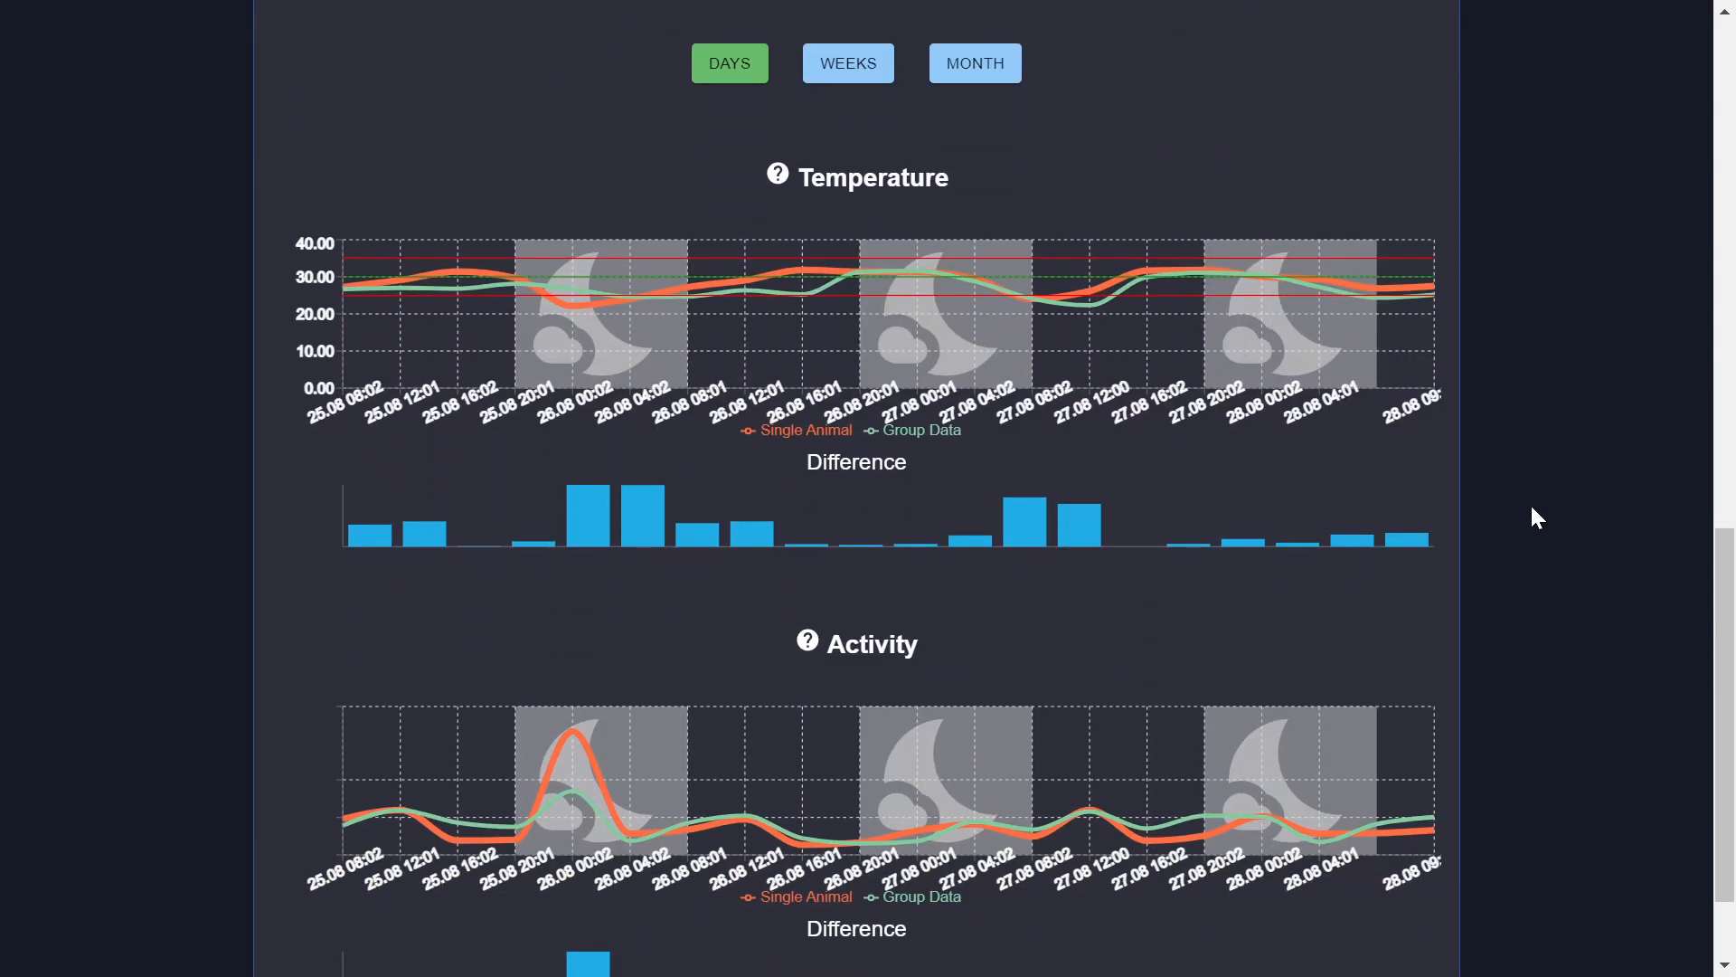
pyautogui.scroll(2, 1538, 517)
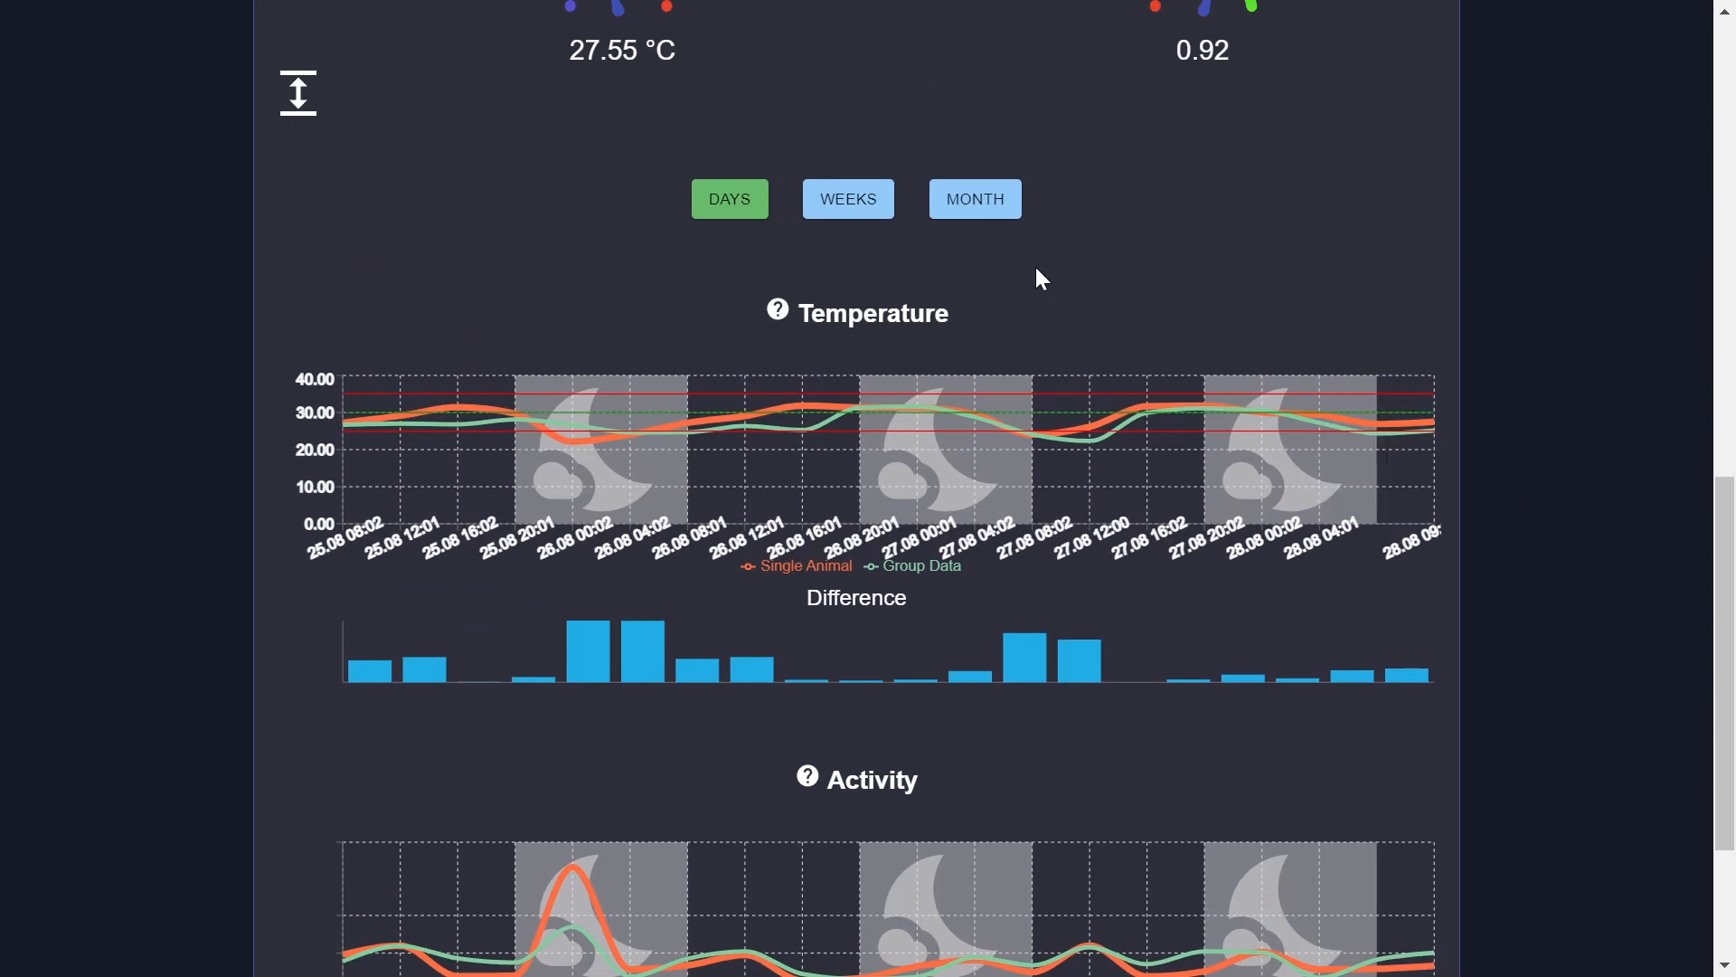
# Step: Switch the sensor charts to the weeks and month ranges and compare the animal's temperature and activity with the group data
pyautogui.click(855, 214)
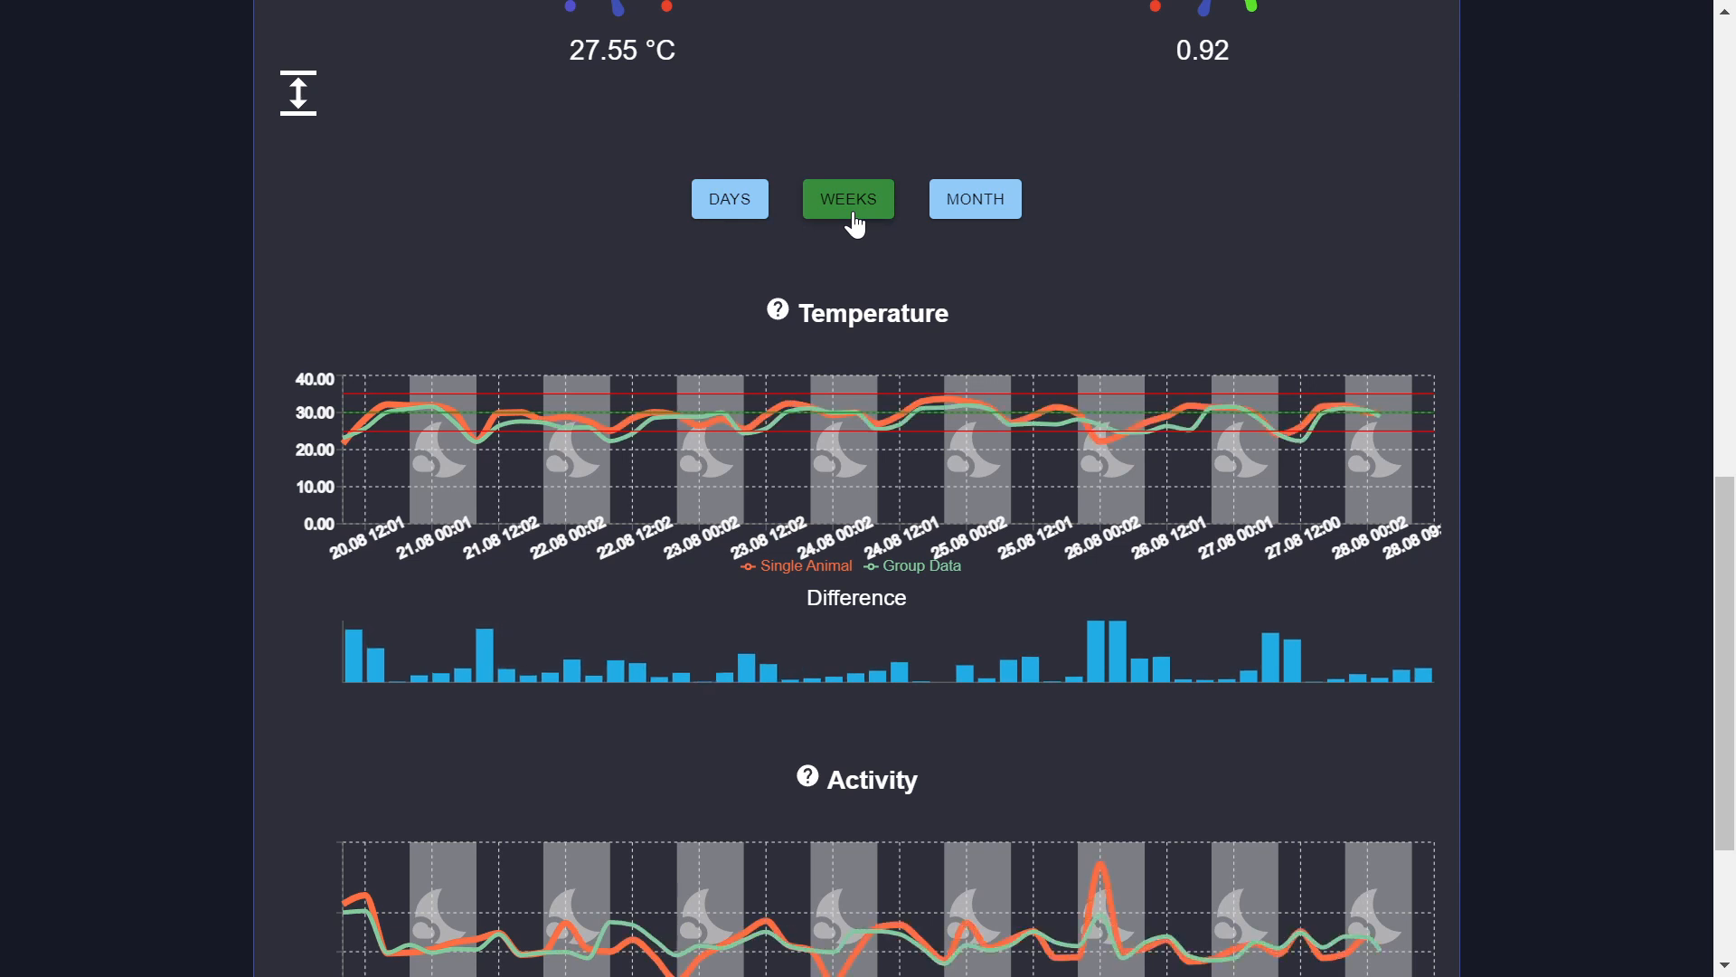
pyautogui.click(1019, 220)
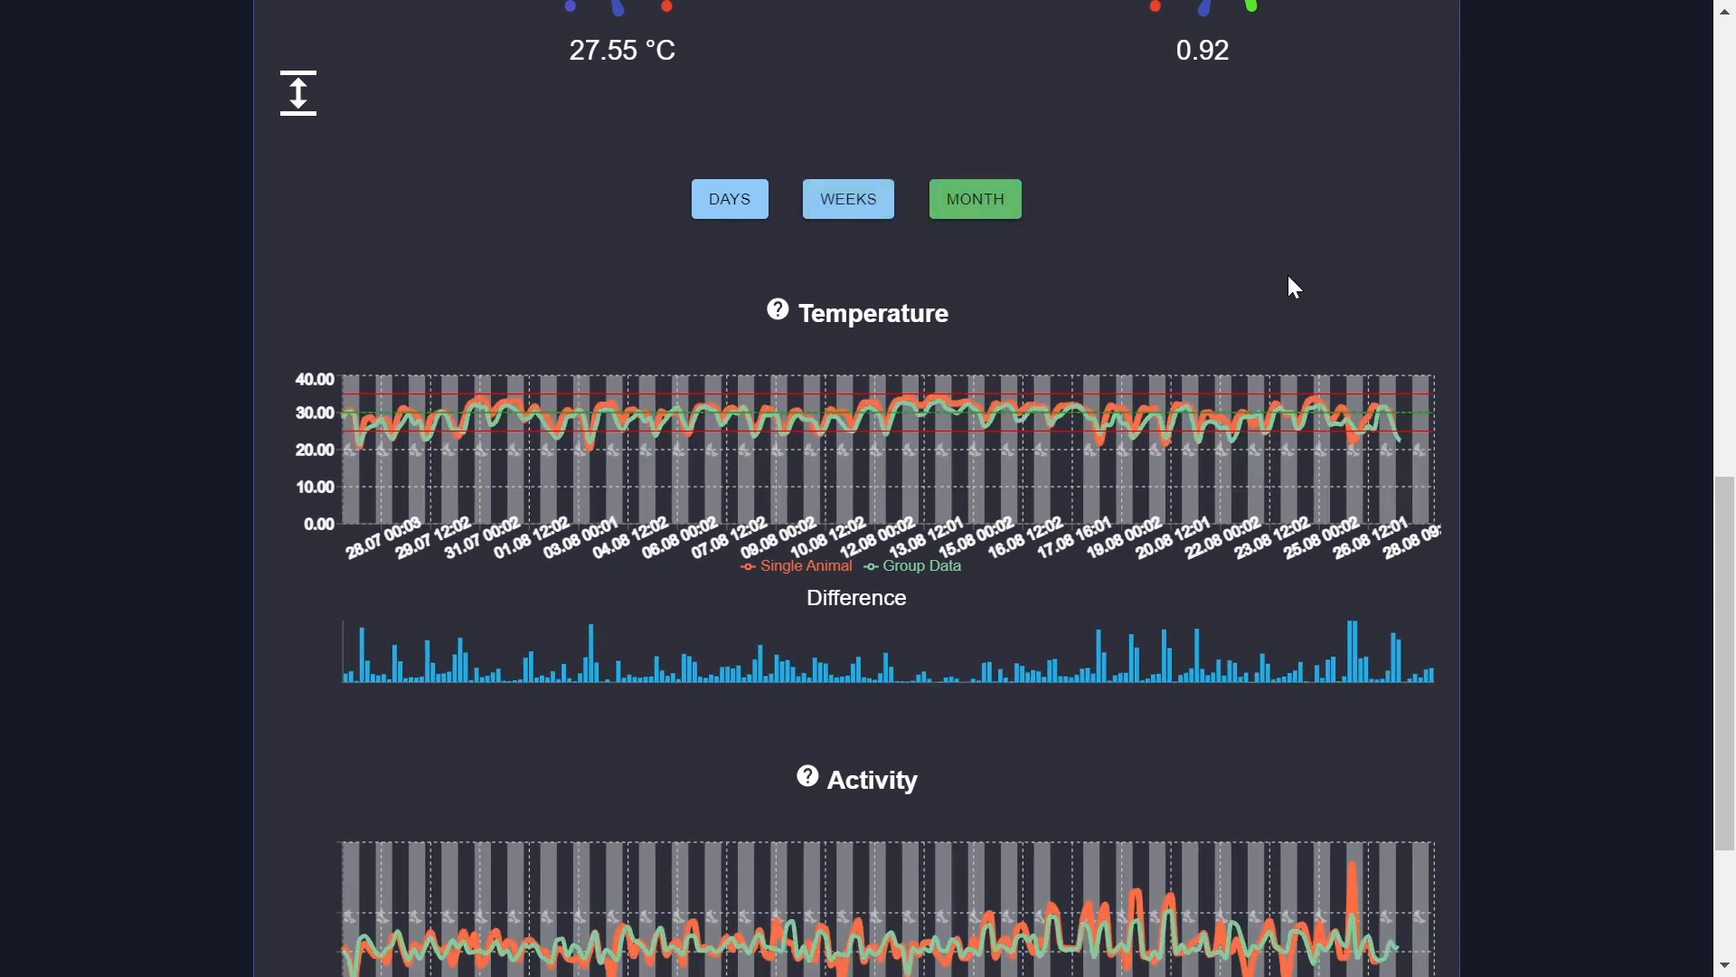
pyautogui.scroll(-2, 1295, 287)
pyautogui.scroll(2, 1295, 287)
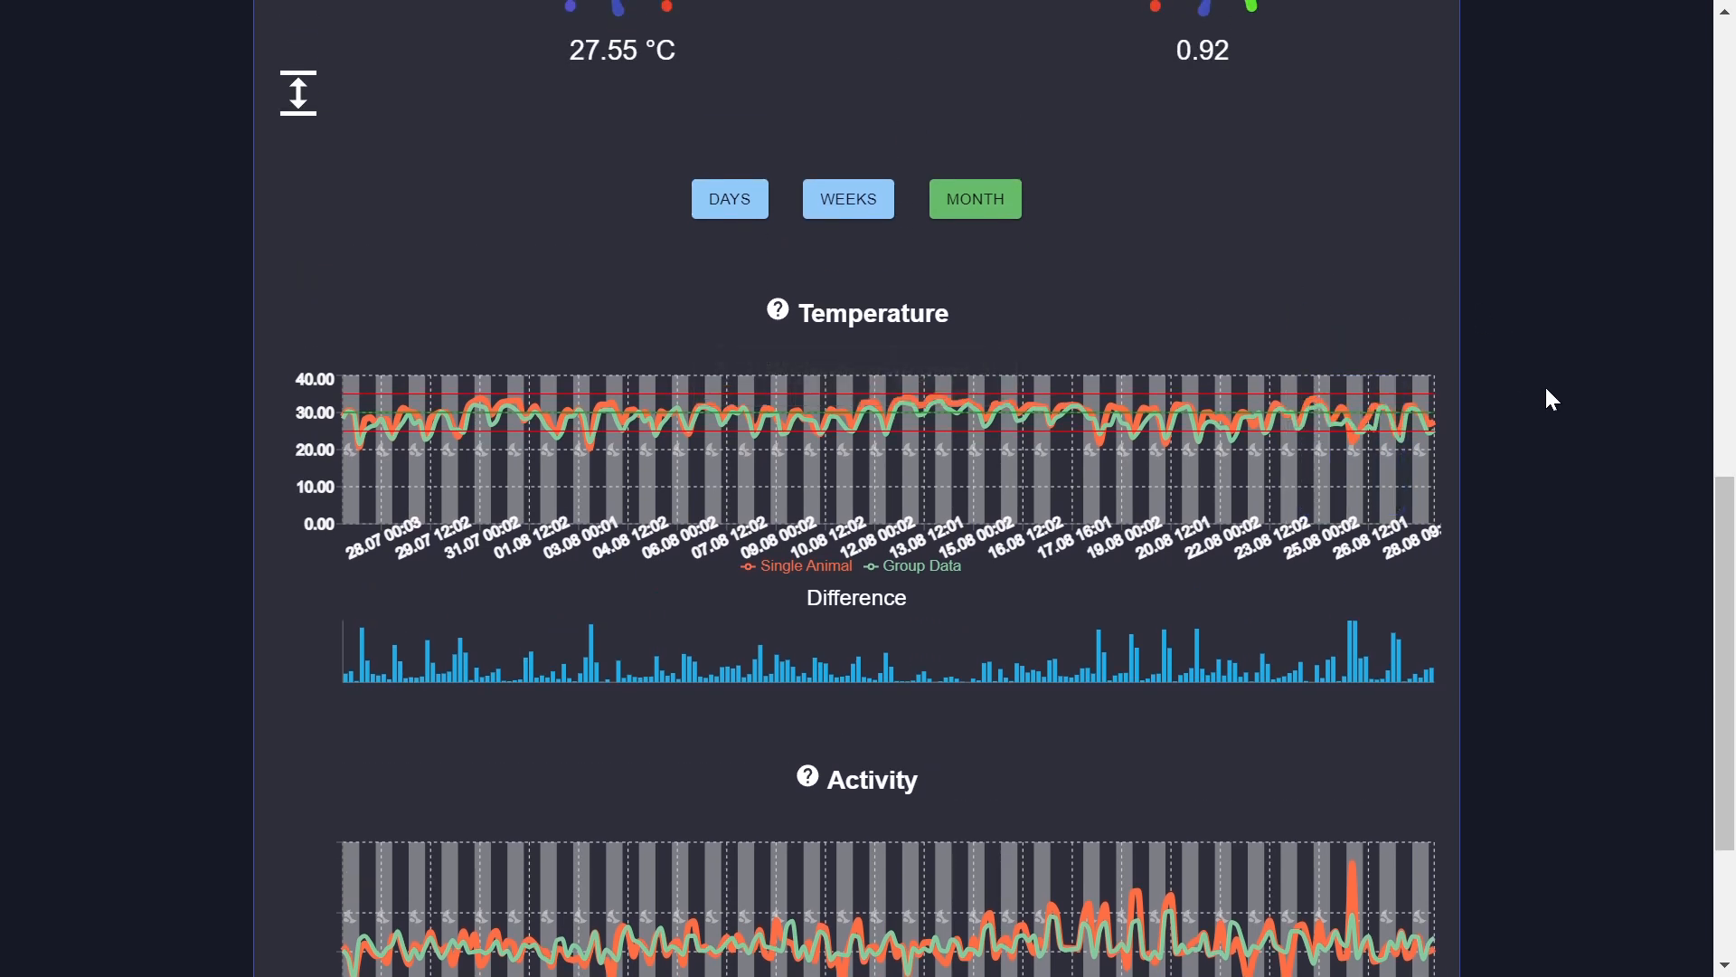
pyautogui.scroll(-2, 1547, 390)
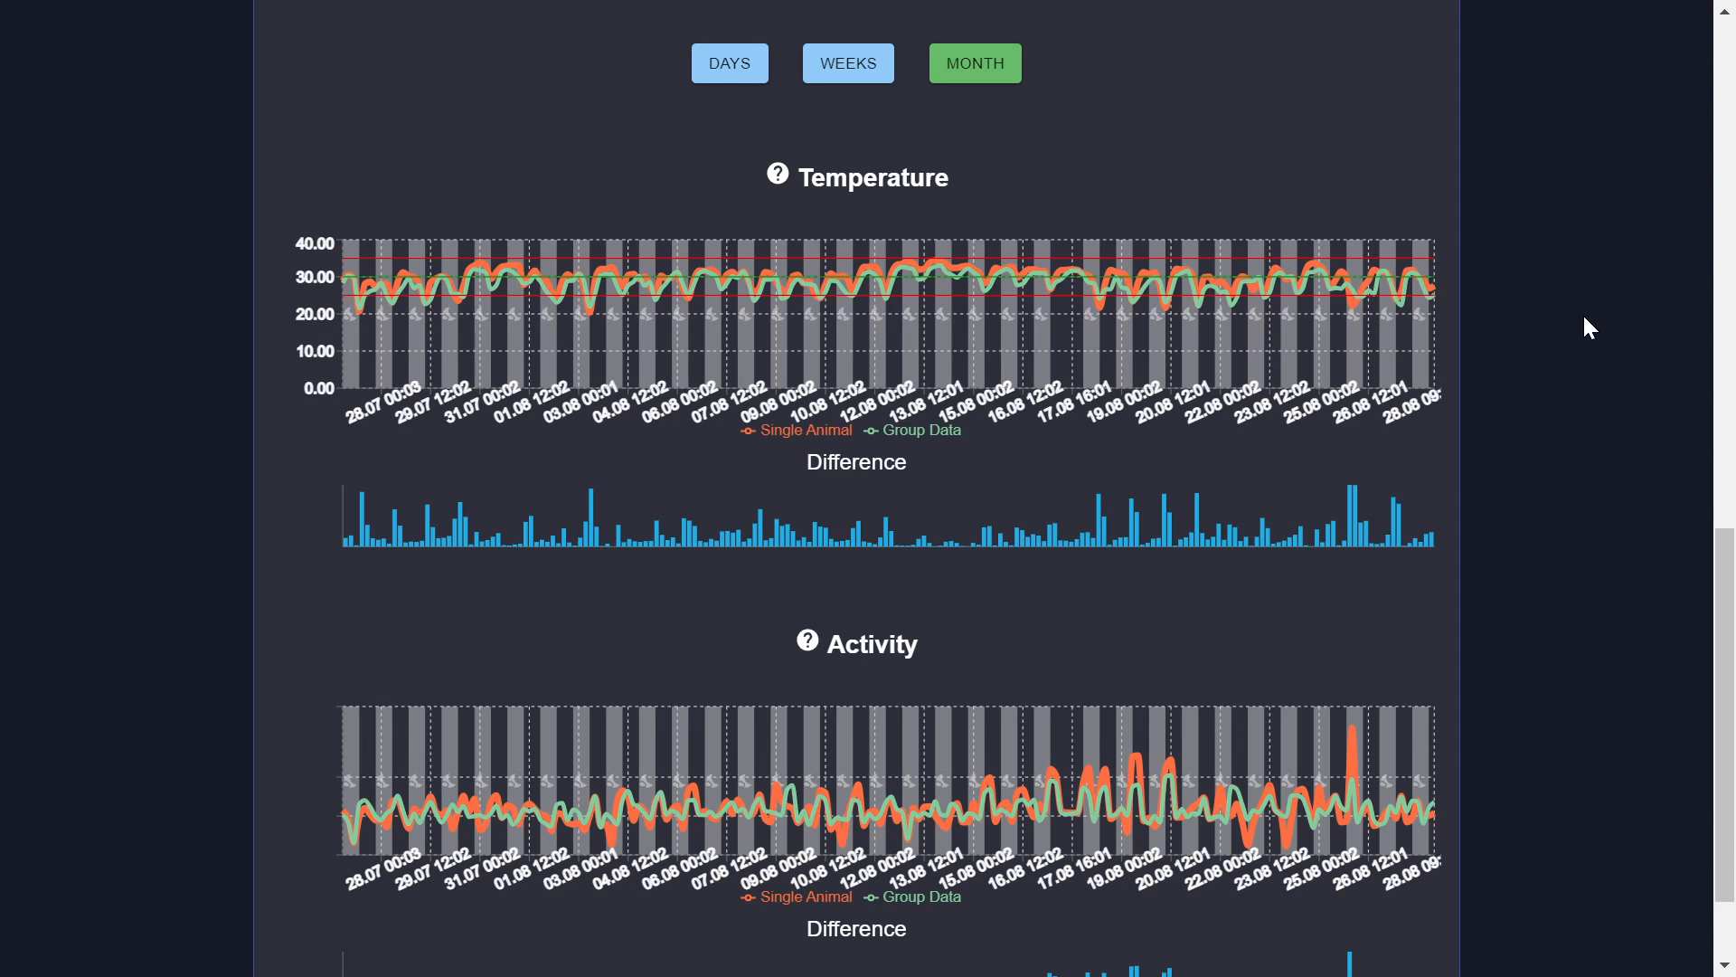
pyautogui.scroll(-2, 1590, 327)
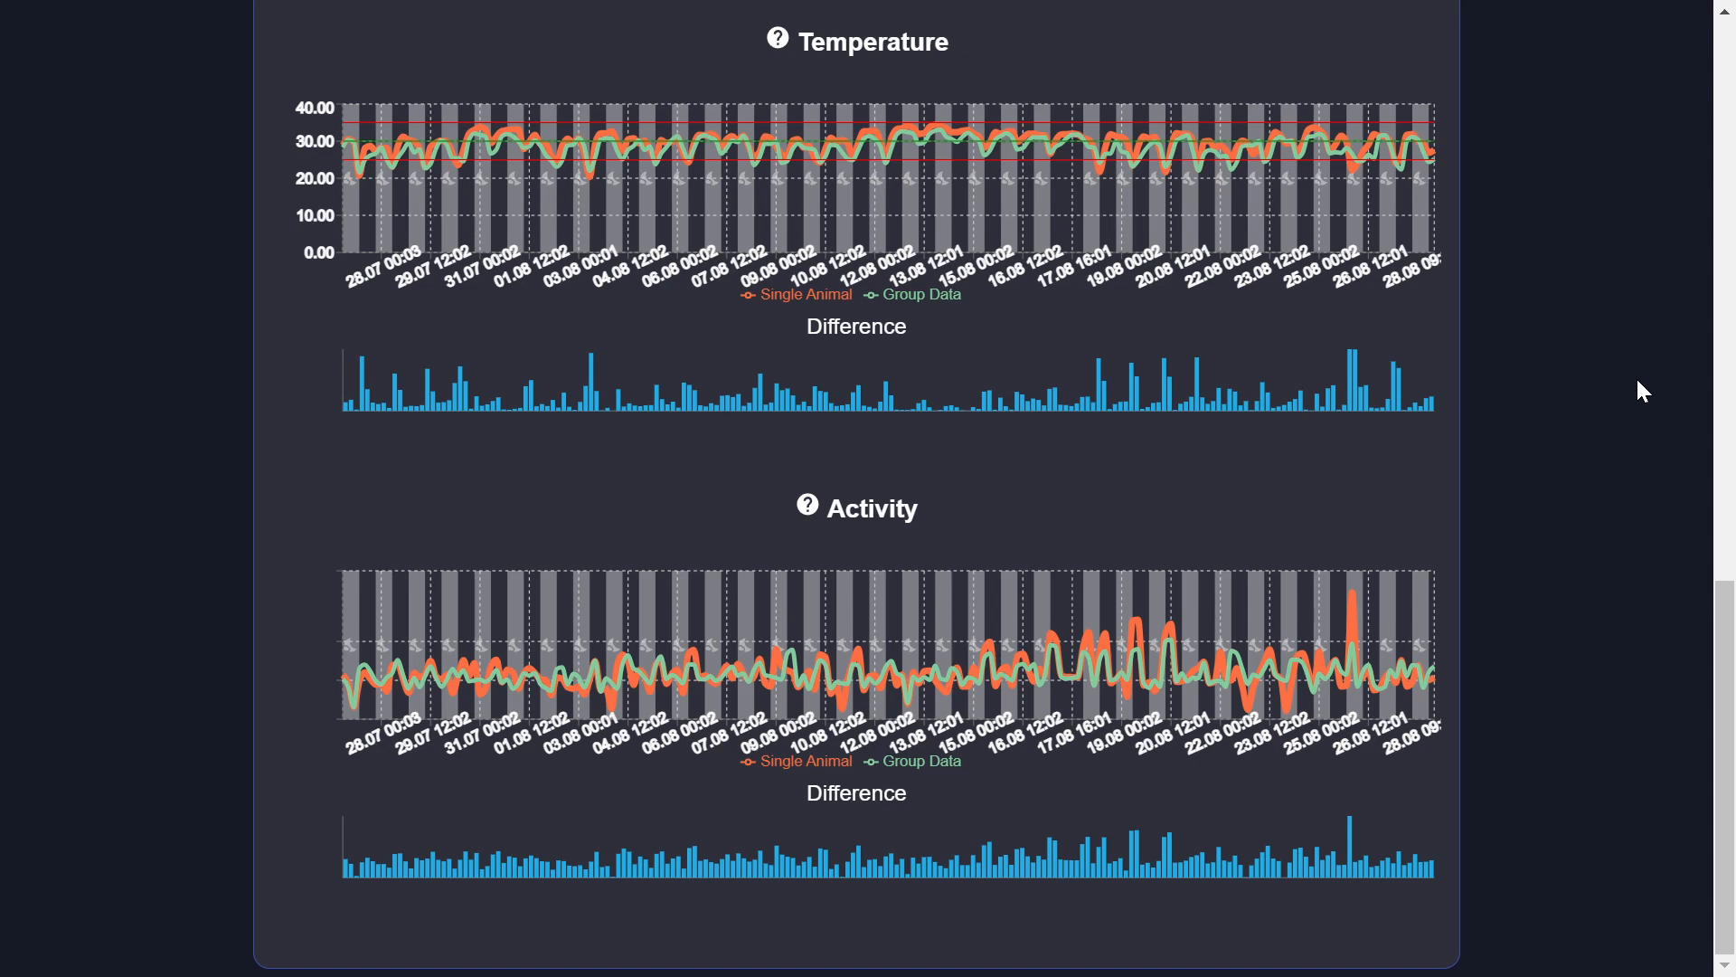
# Step: Collapse the animal's sensor data charts and open the Treatment page
pyautogui.scroll(6, 1636, 376)
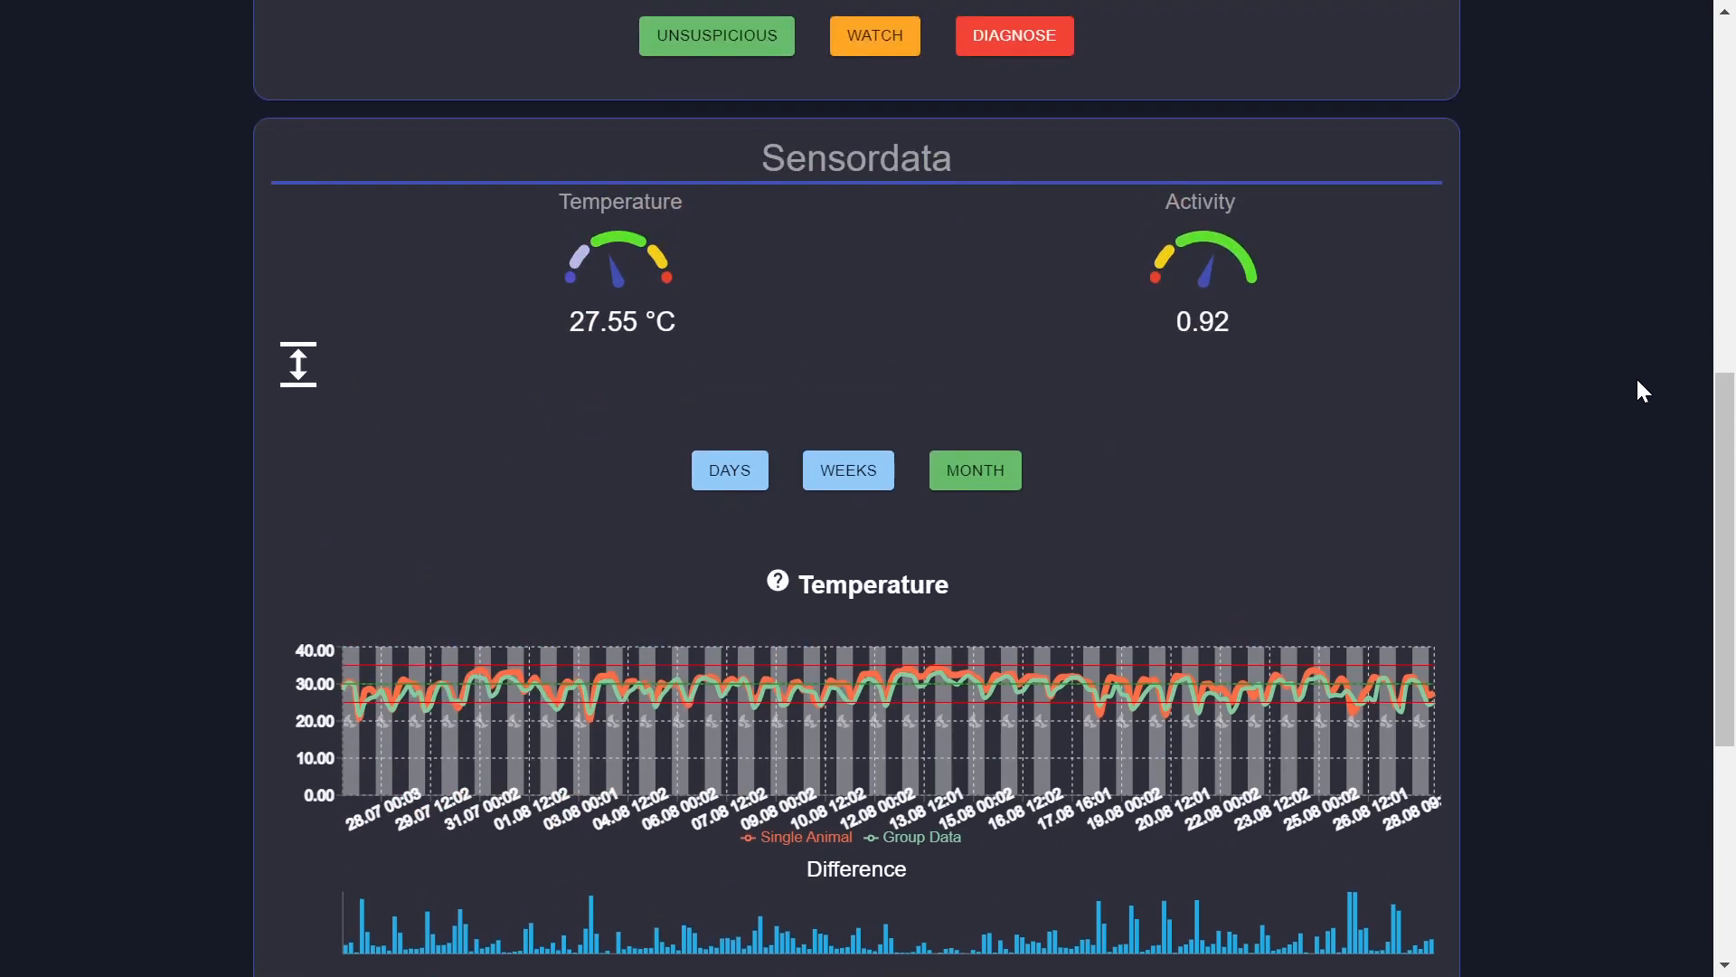
pyautogui.scroll(3, 621, 615)
pyautogui.scroll(7, 271, 638)
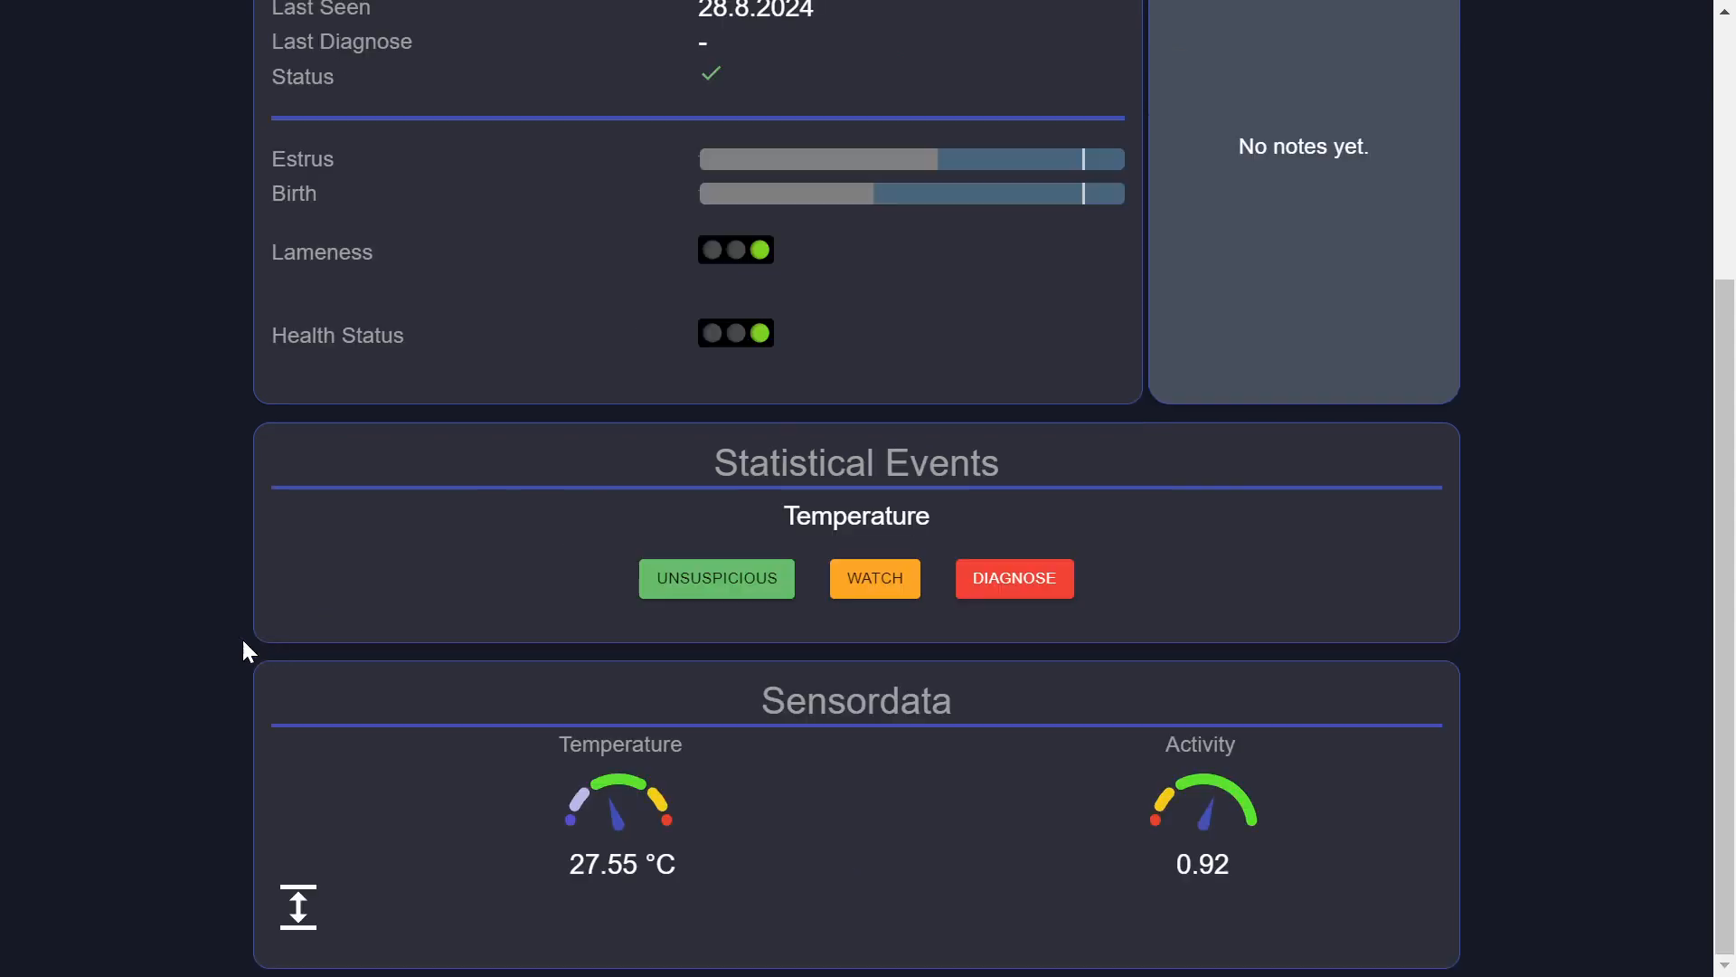
pyautogui.click(38, 43)
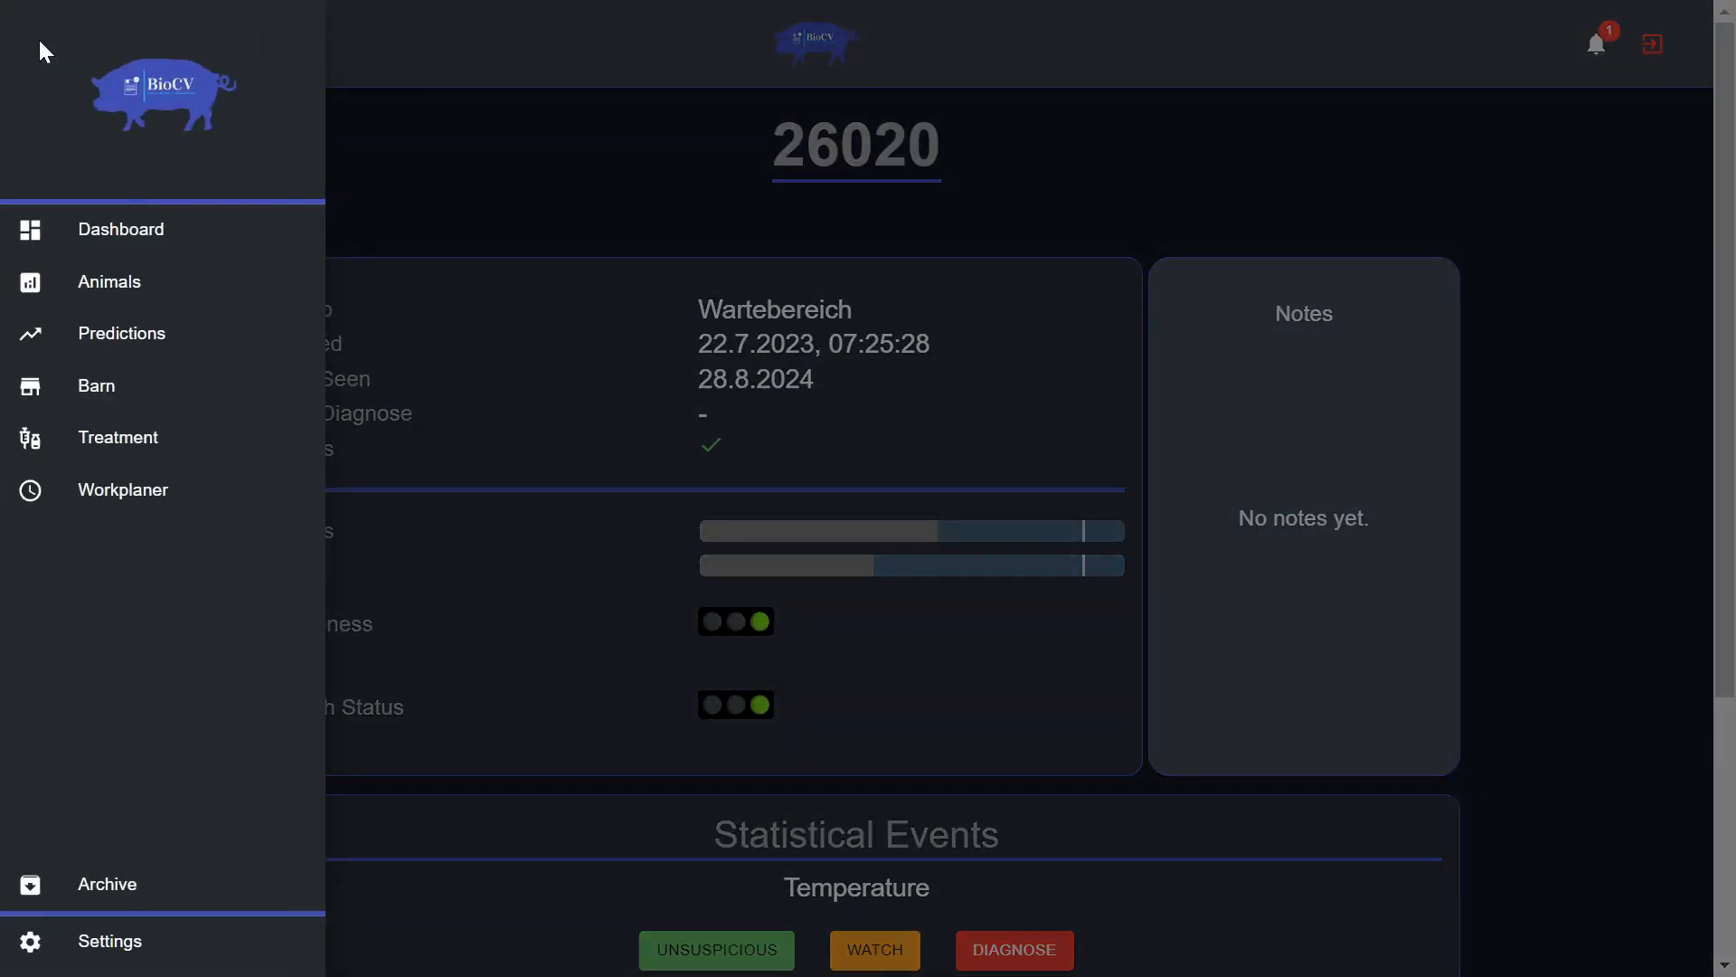
pyautogui.click(232, 459)
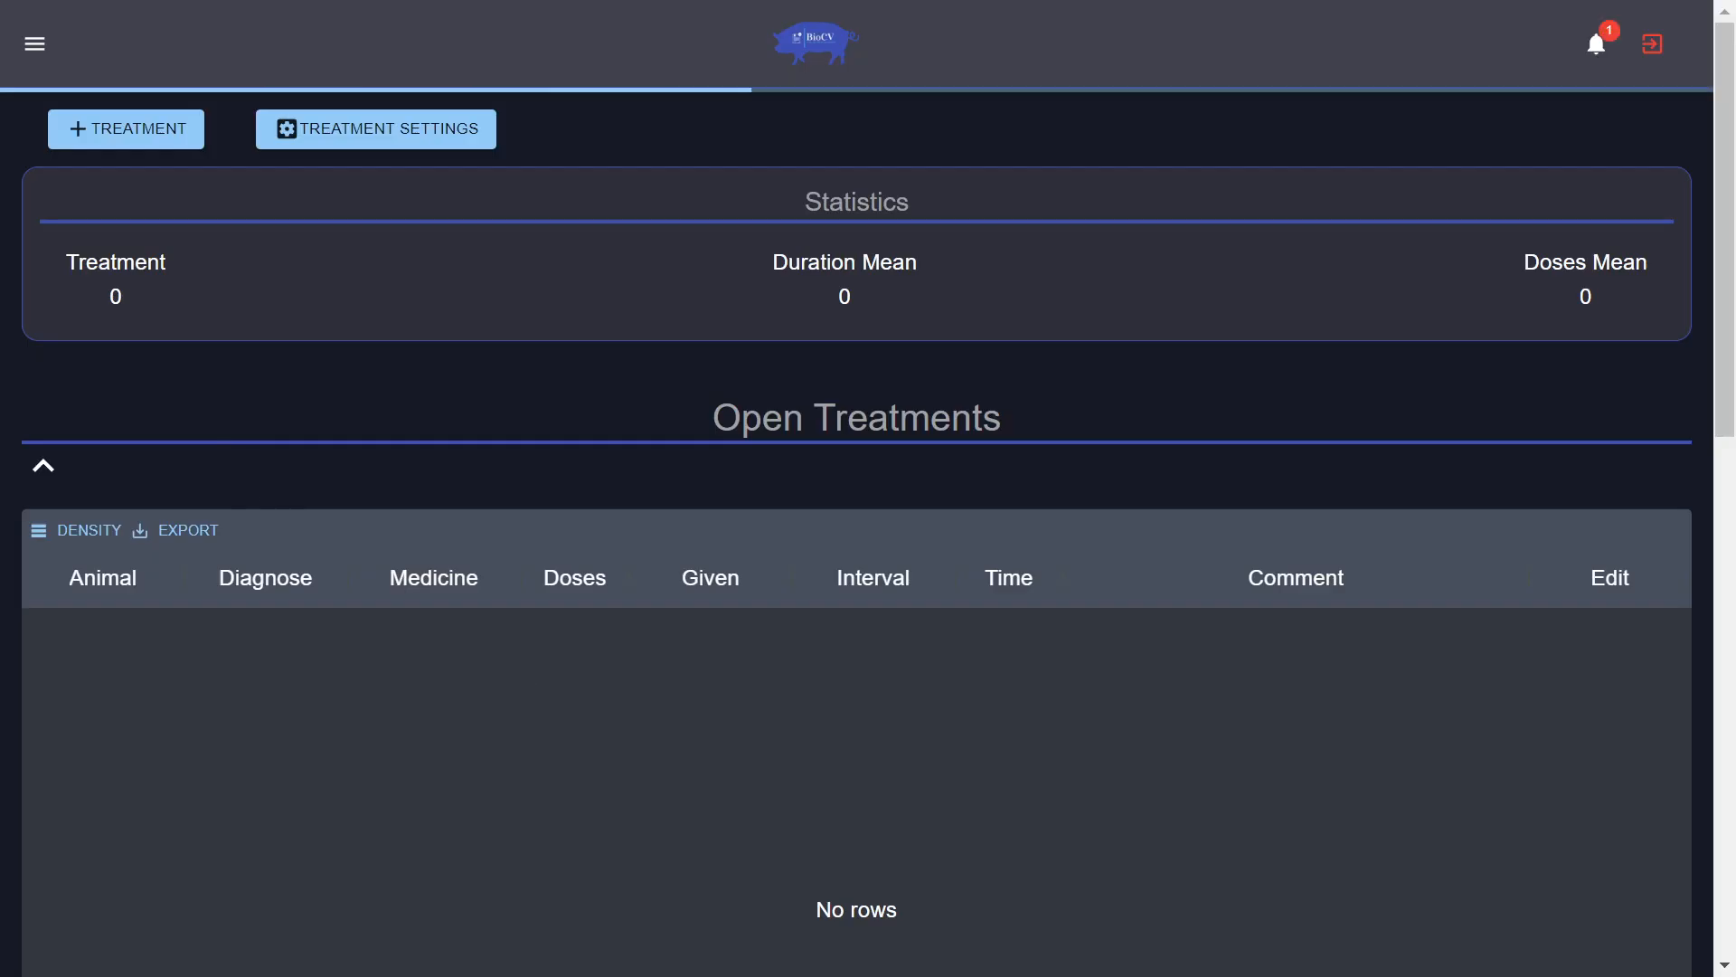